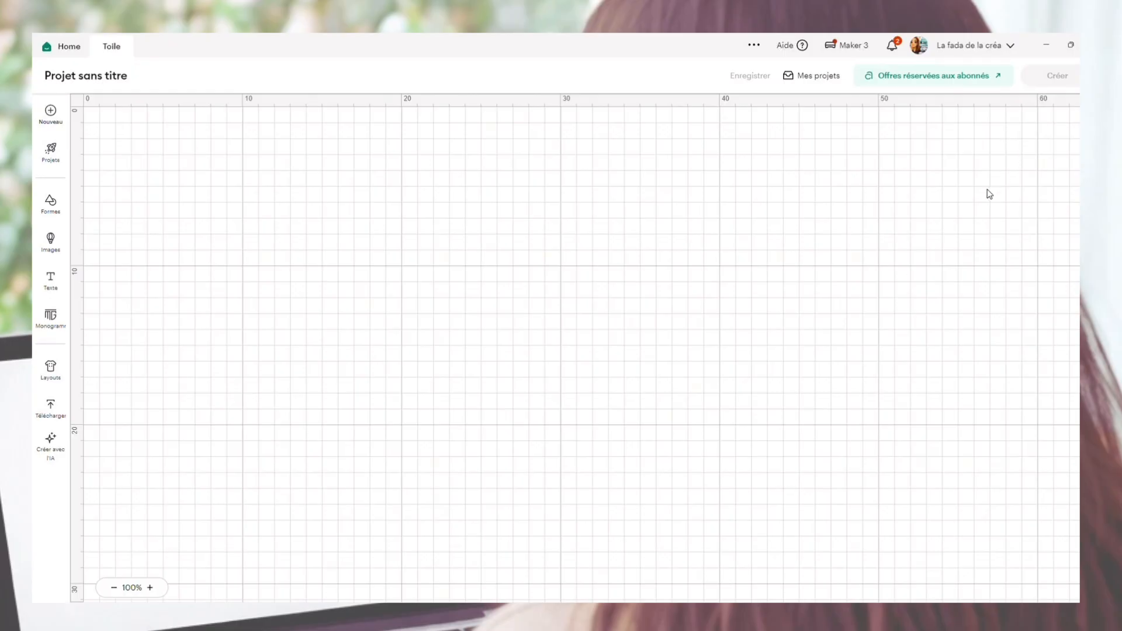
Step: Add a text object reading MAMAN to the canvas
click(62, 280)
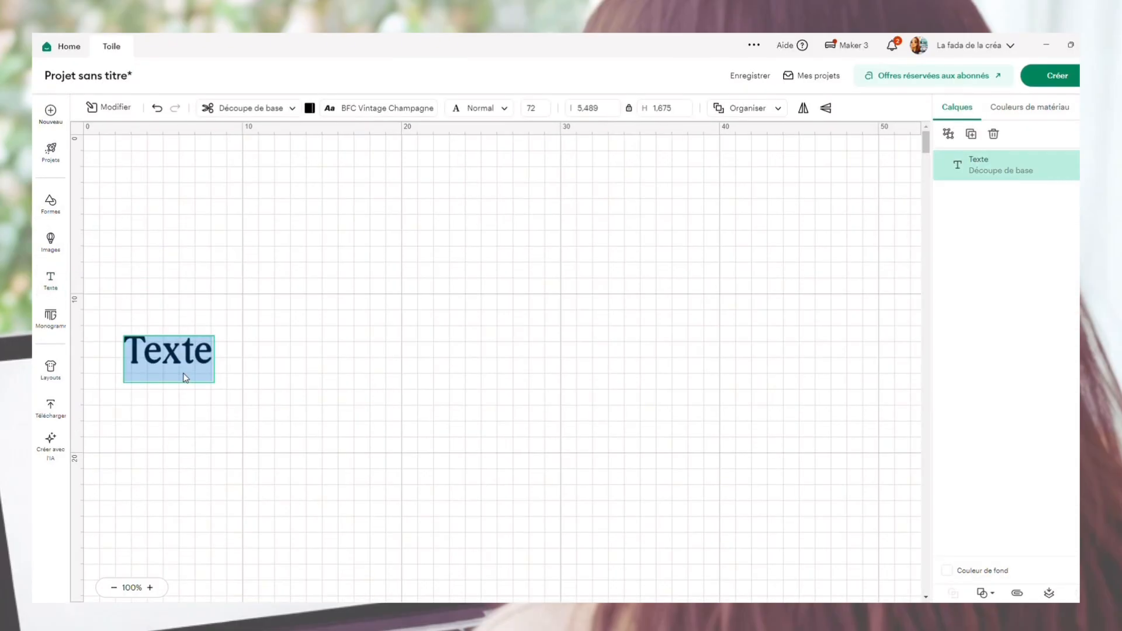
text(MAMAN)
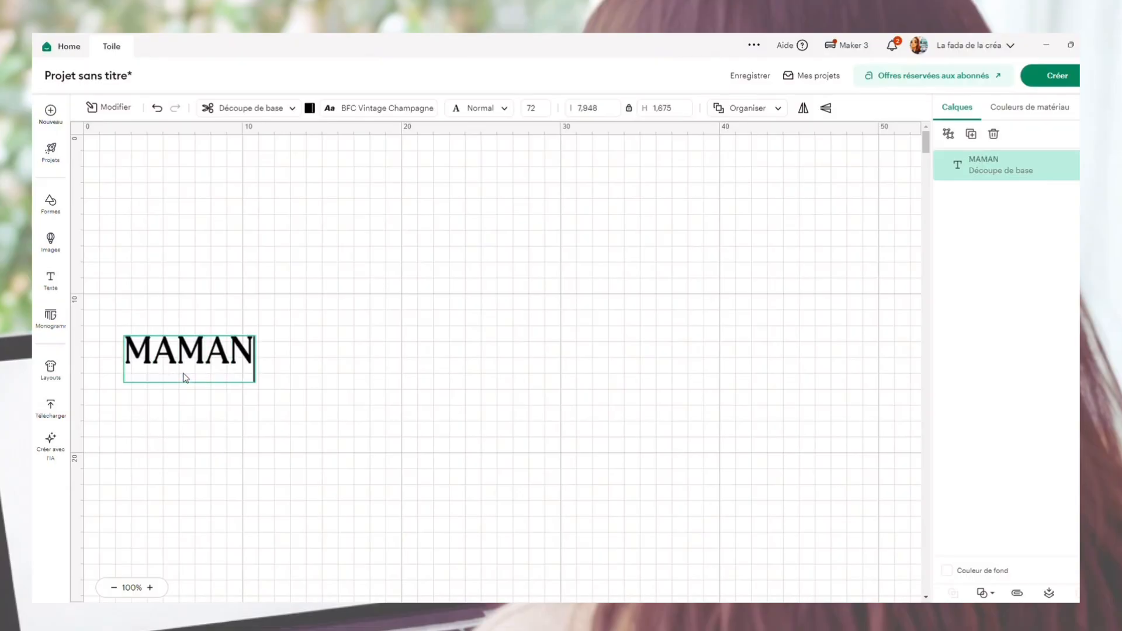
click(272, 362)
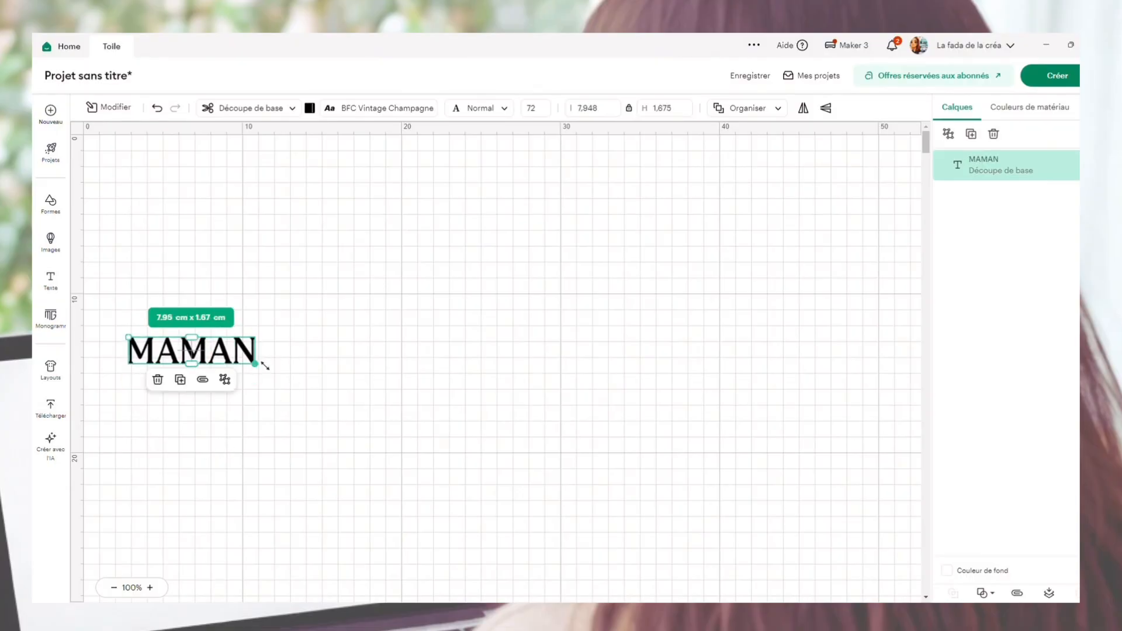
Step: Enlarge the MAMAN text to about 40.6 × 8.55 cm and centre it in the upper part of the canvas
drag(264, 365, 773, 472)
drag(412, 408, 447, 321)
mouse_move(525, 304)
mouse_down()
mouse_move(521, 253)
mouse_move(542, 316)
mouse_up()
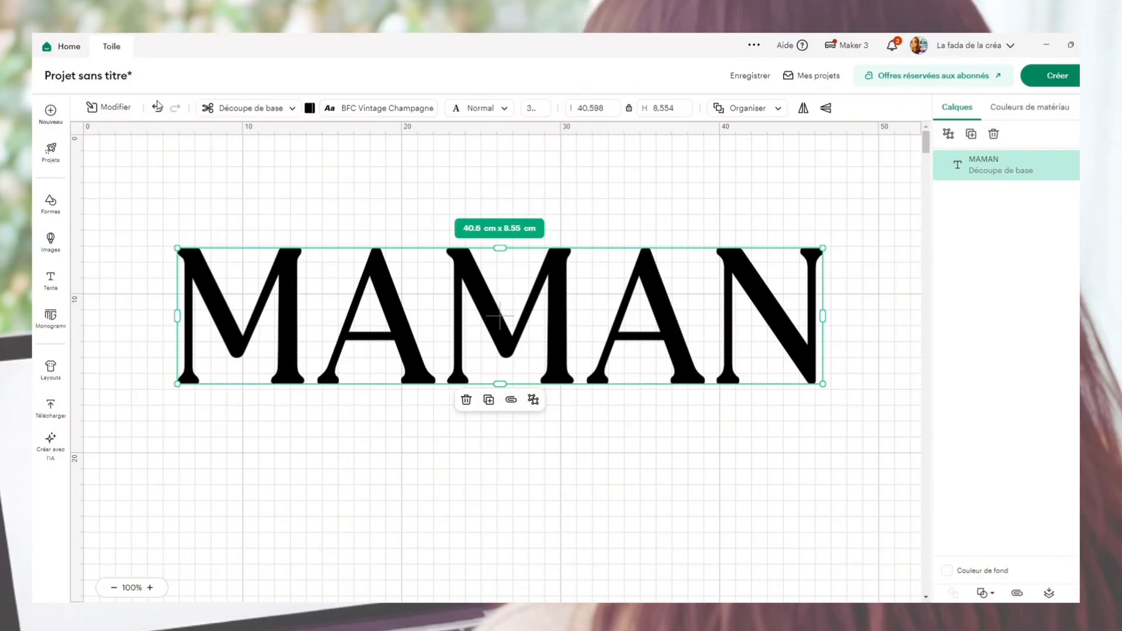
Step: Create a 0.2 cm offset around the MAMAN text
click(106, 107)
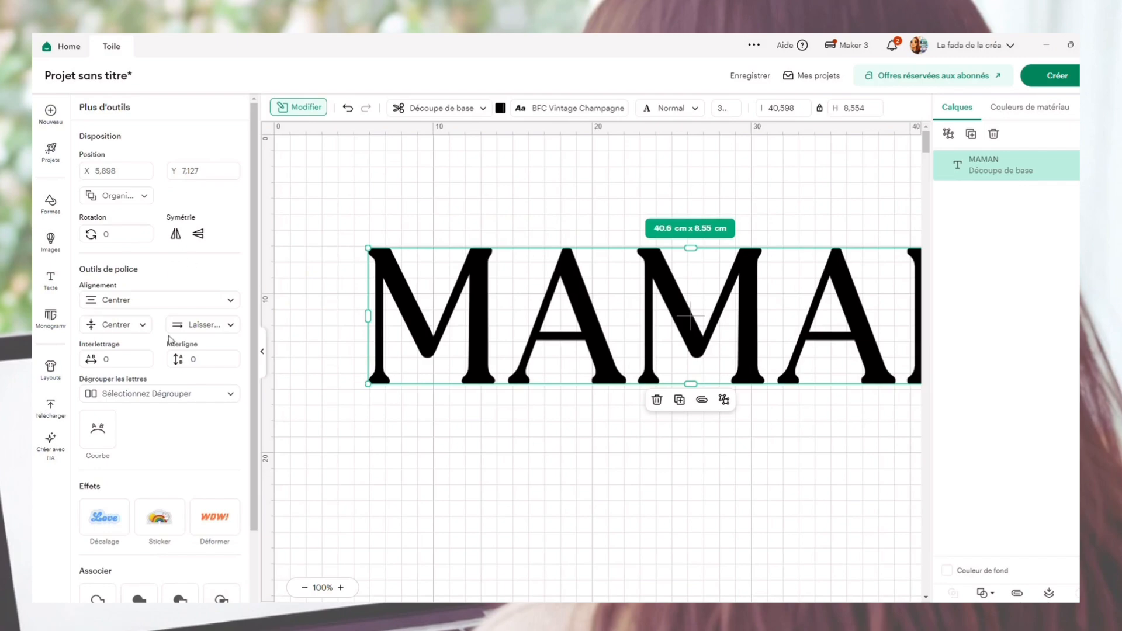
click(104, 518)
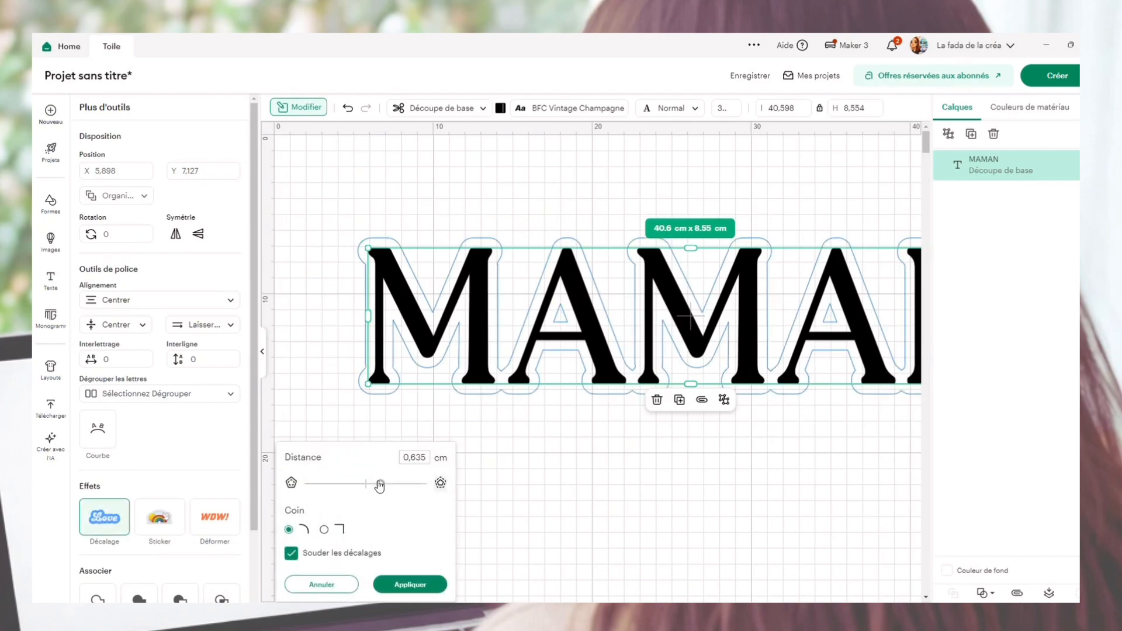
drag(386, 488, 375, 488)
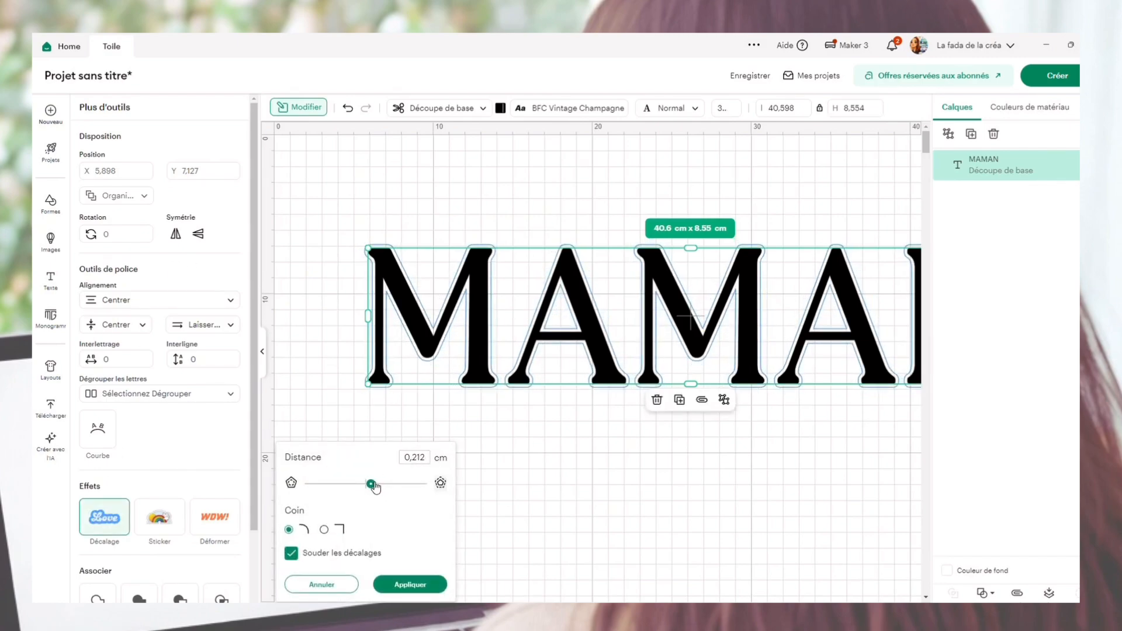
click(433, 458)
key(BackSpace)
key(BackSpace)
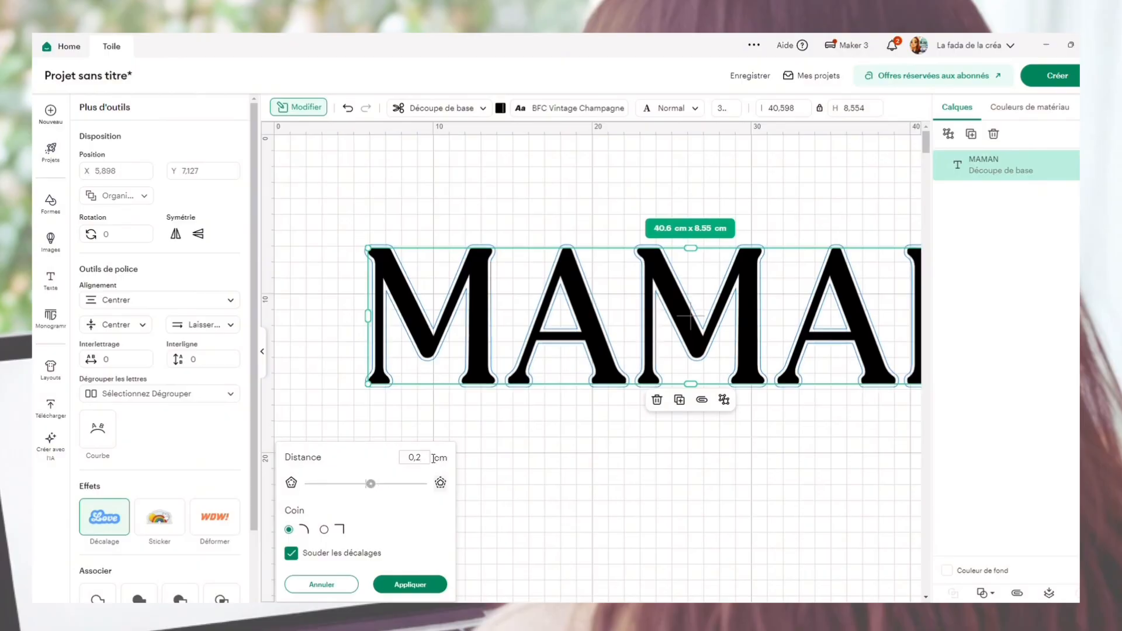
click(412, 585)
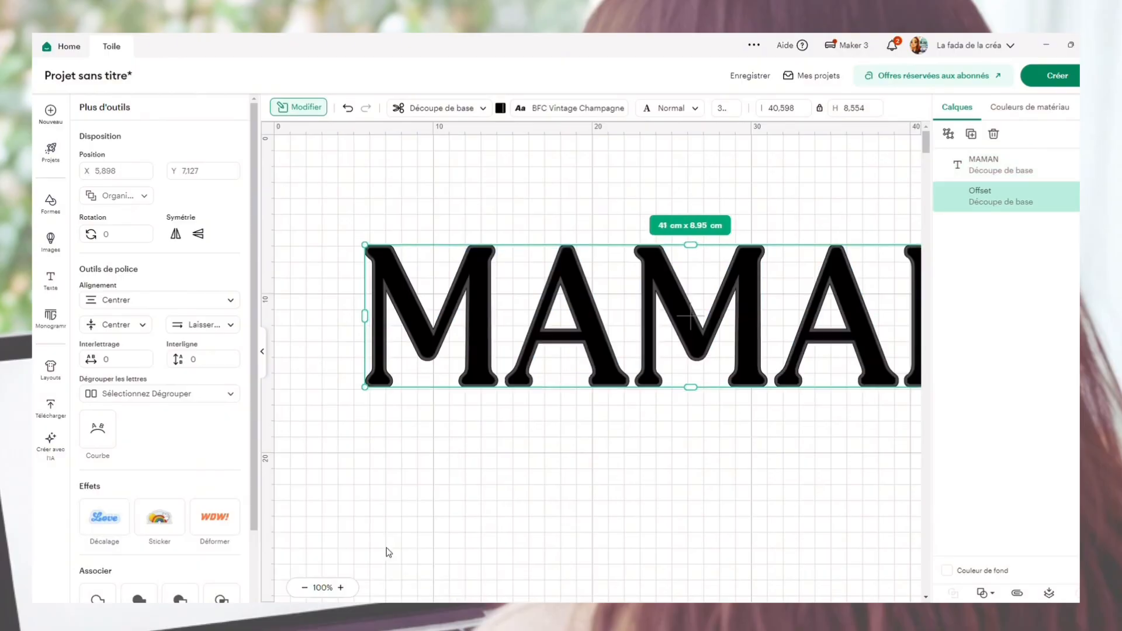
Step: Move the original MAMAN text off its offset and place it just below
click(262, 352)
click(491, 419)
click(496, 317)
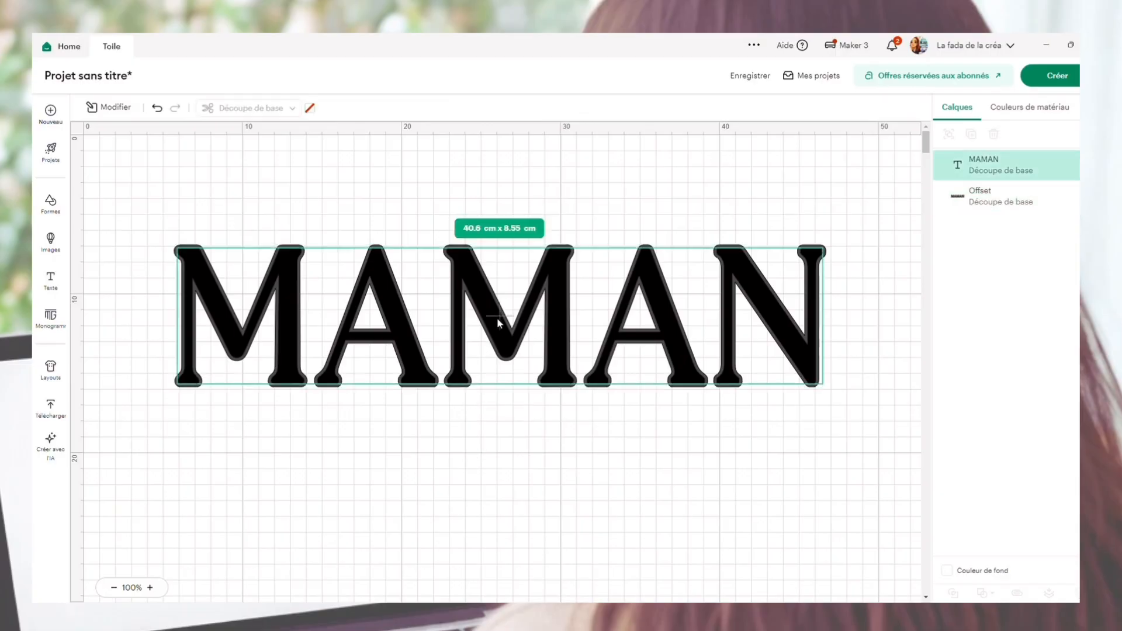
drag(497, 318, 502, 497)
Step: Change the MAMAN offset's colour to black
click(481, 326)
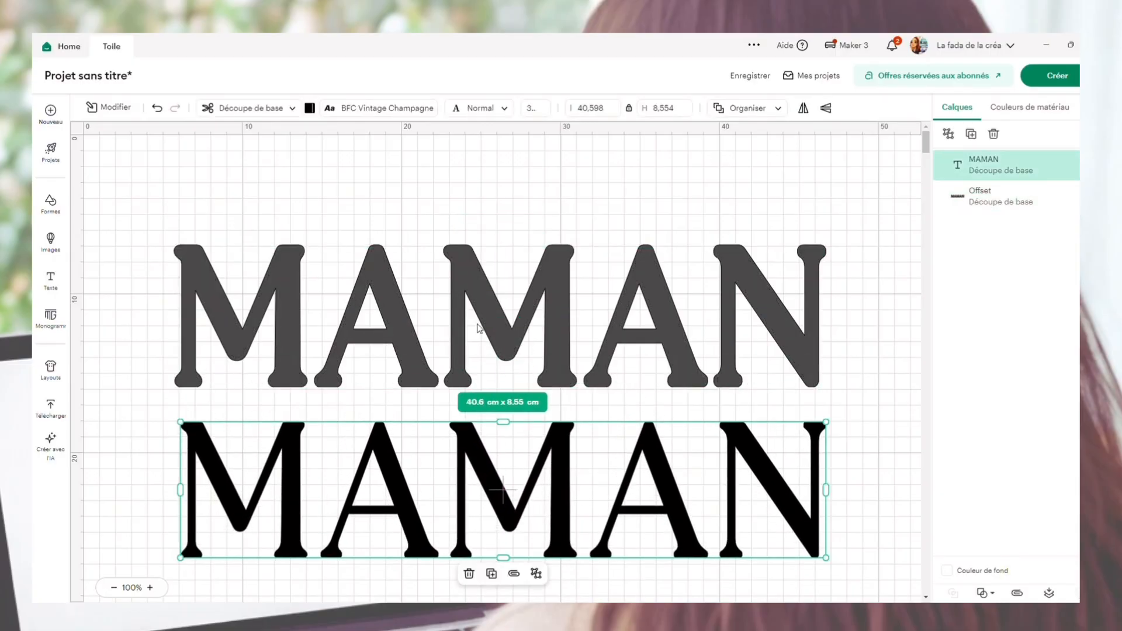
click(310, 110)
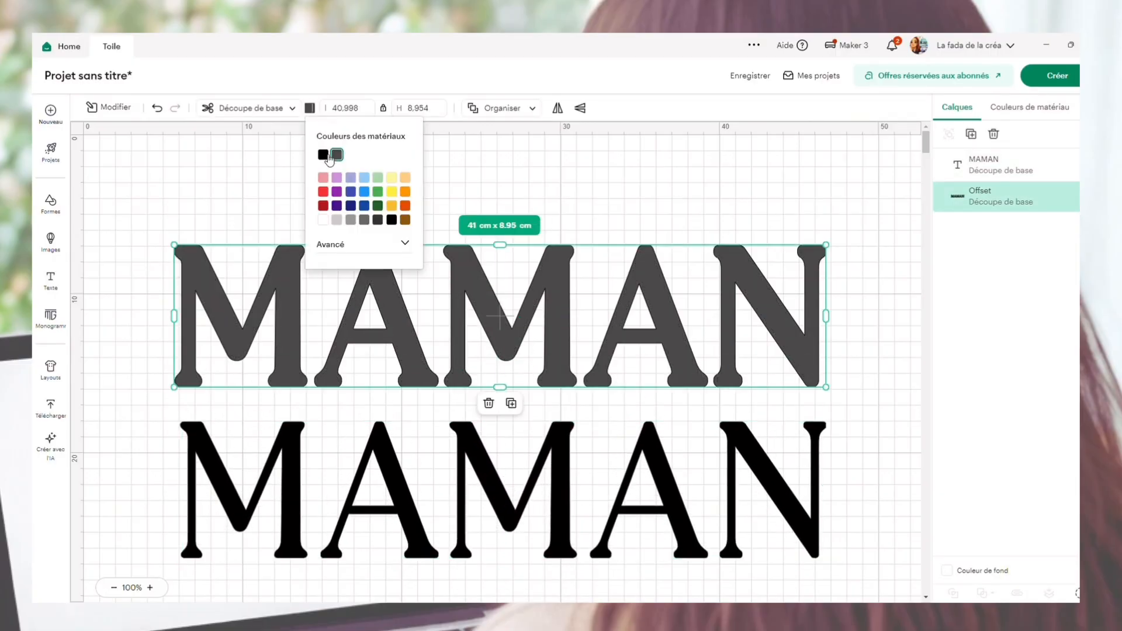
click(323, 155)
click(835, 418)
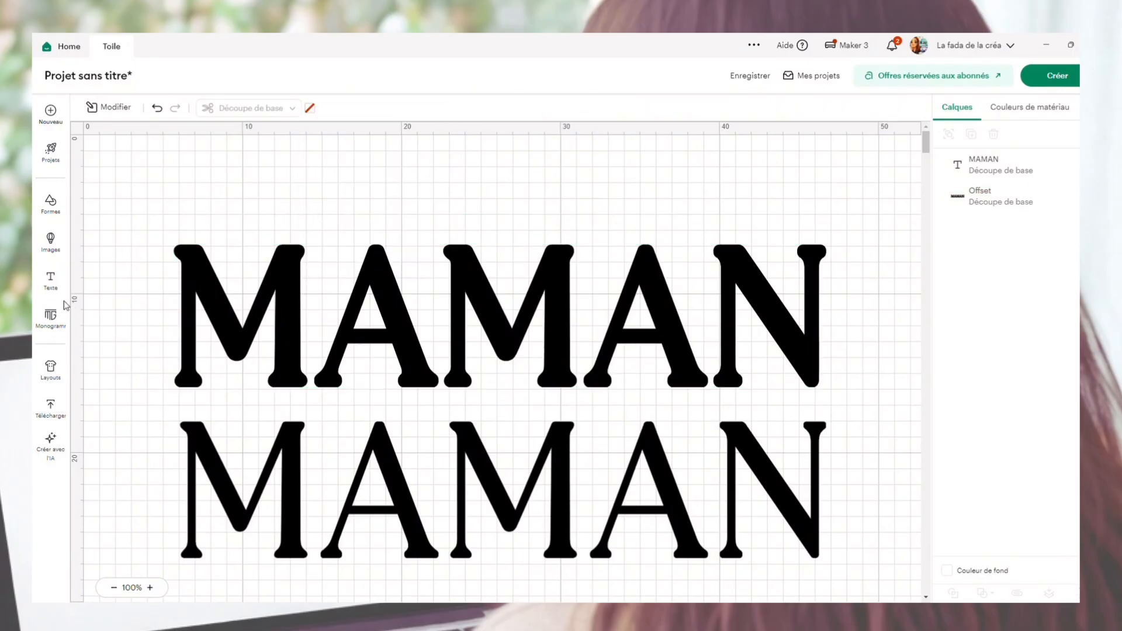
Step: Add a second text reading "On t'aime - " followed by the two children's first names joined by "&"
click(57, 283)
click(172, 376)
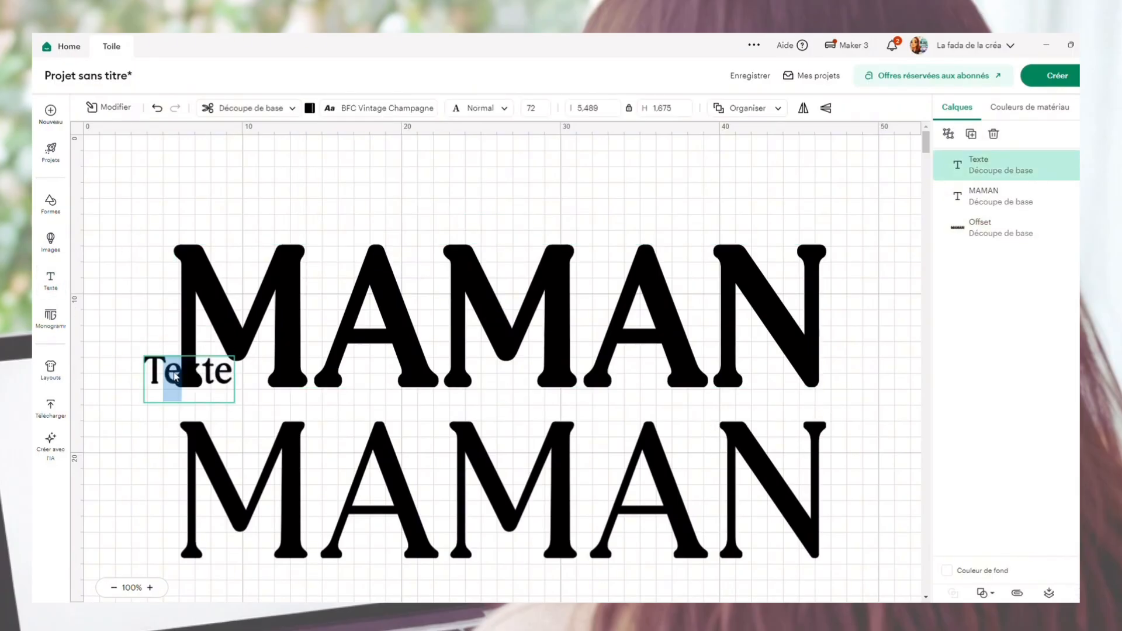
double_click(171, 376)
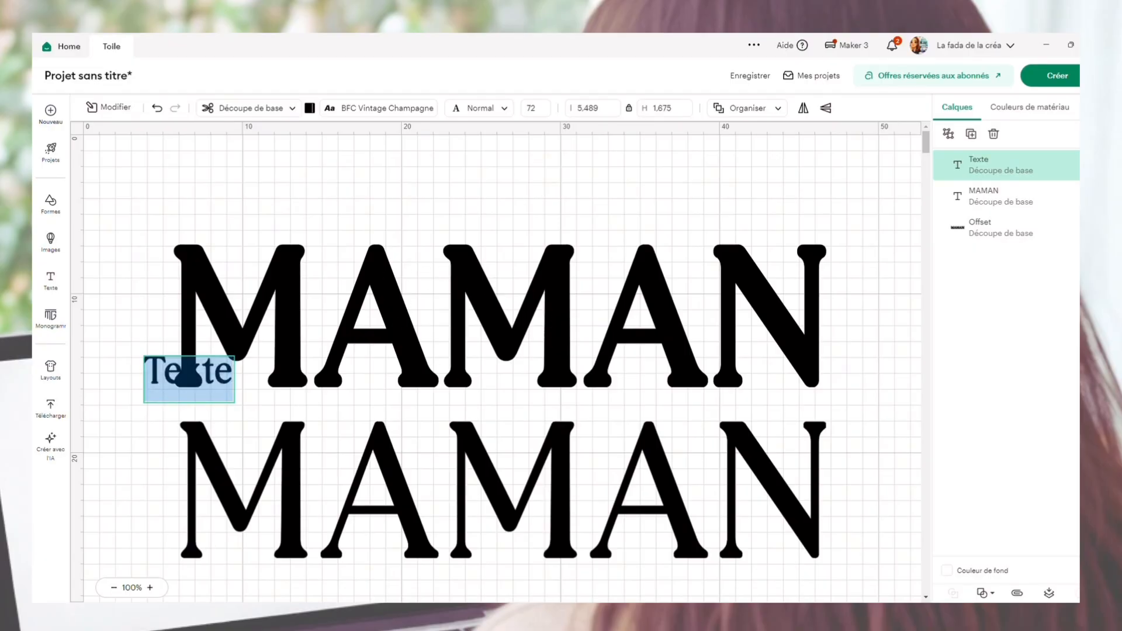
text(On)
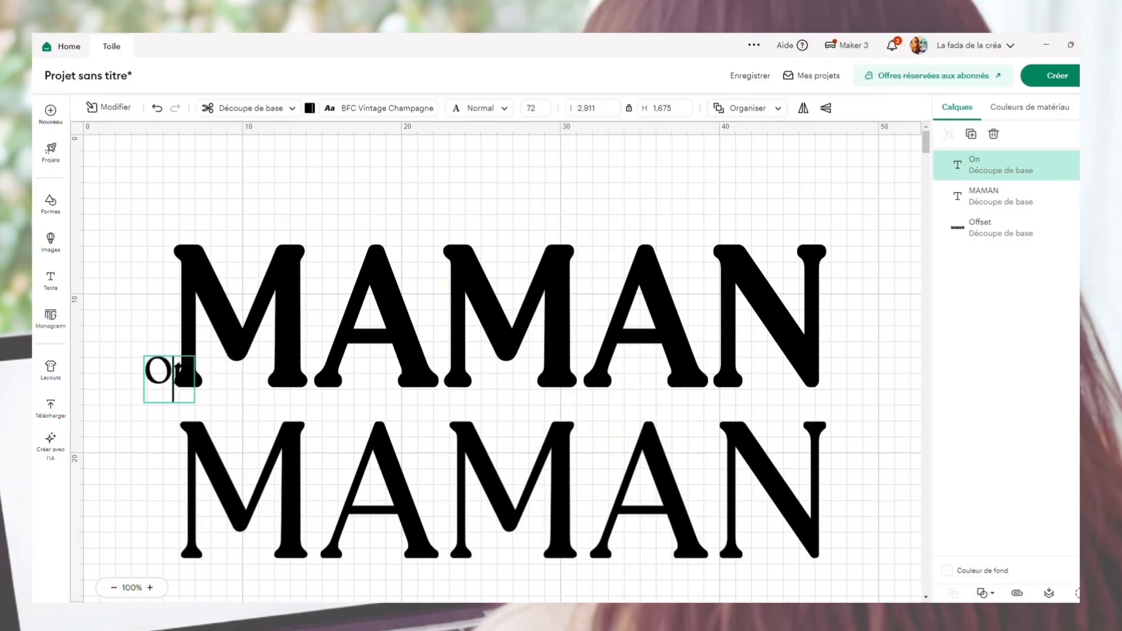
text( t'aime)
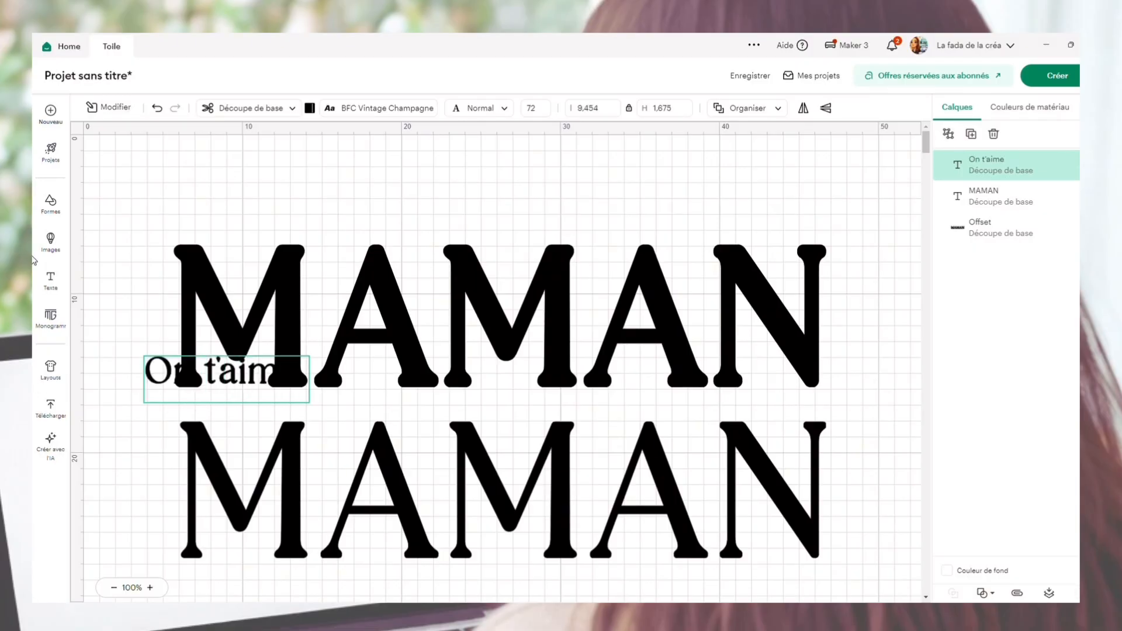
text( - A)
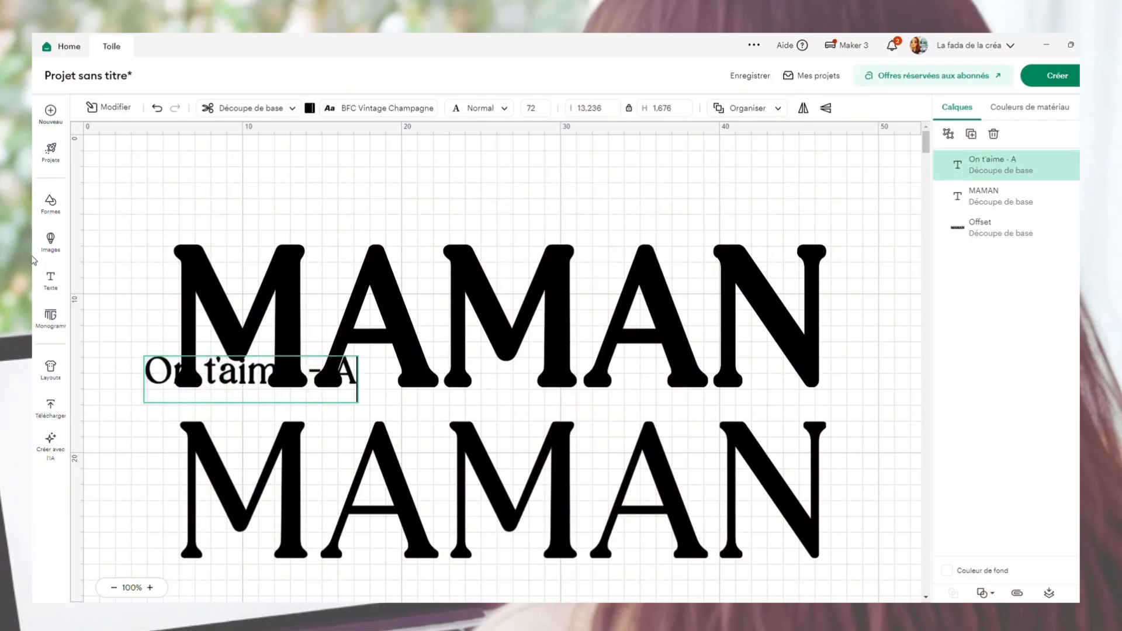
text(yden &)
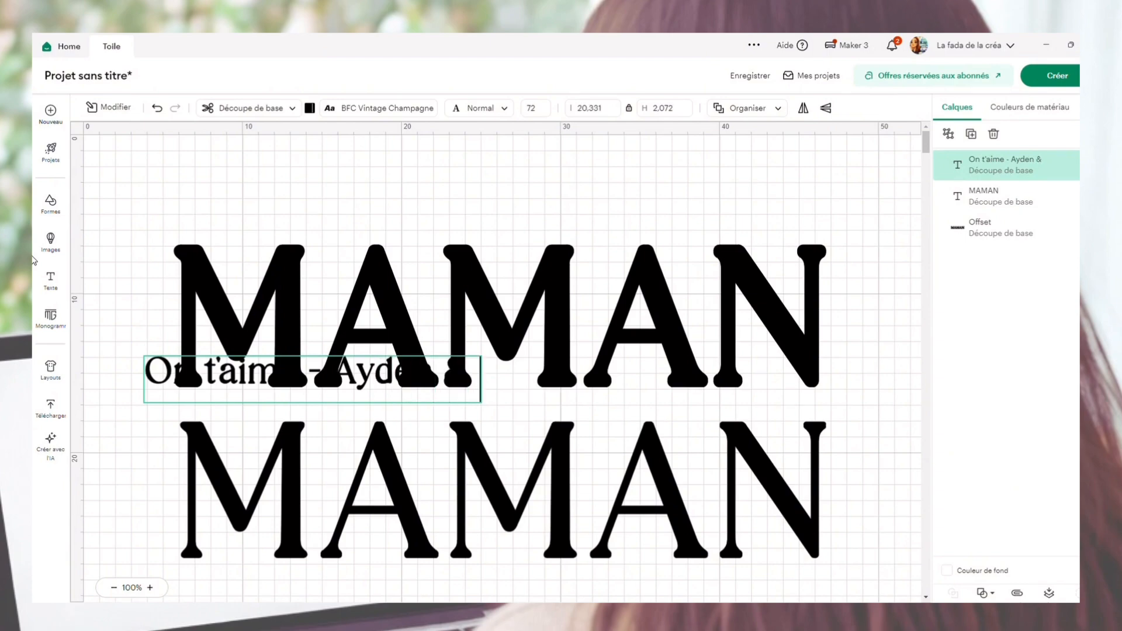
text( Aaron)
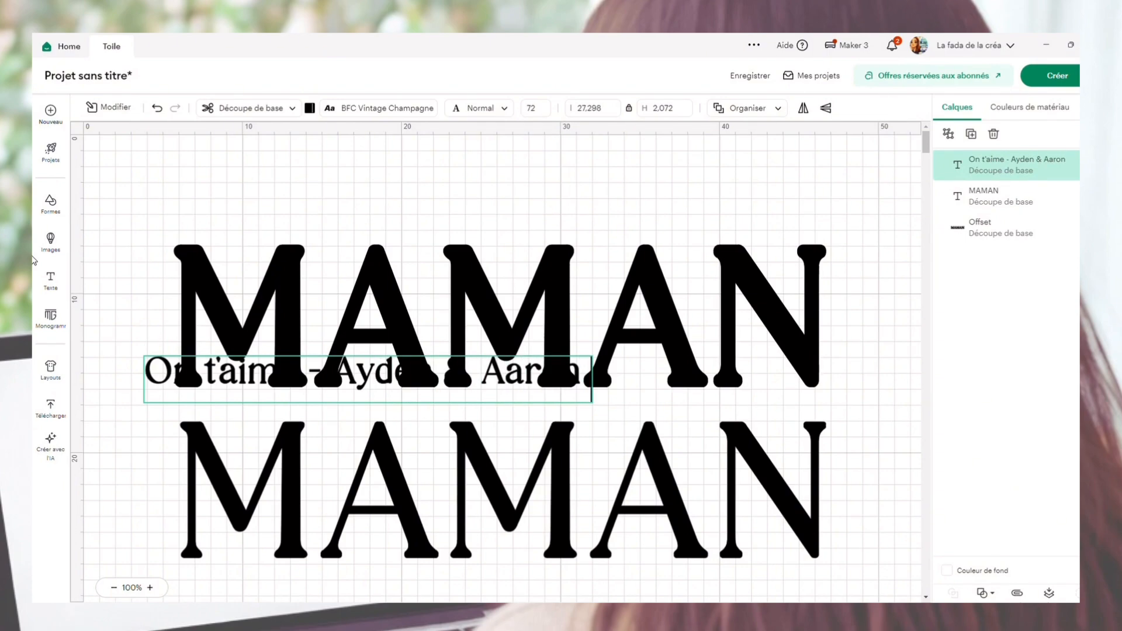
Step: Enlarge the "On t'aime" phrase to about 45.9 × 3.5 cm and lay it across the middle of the upper MAMAN
click(748, 196)
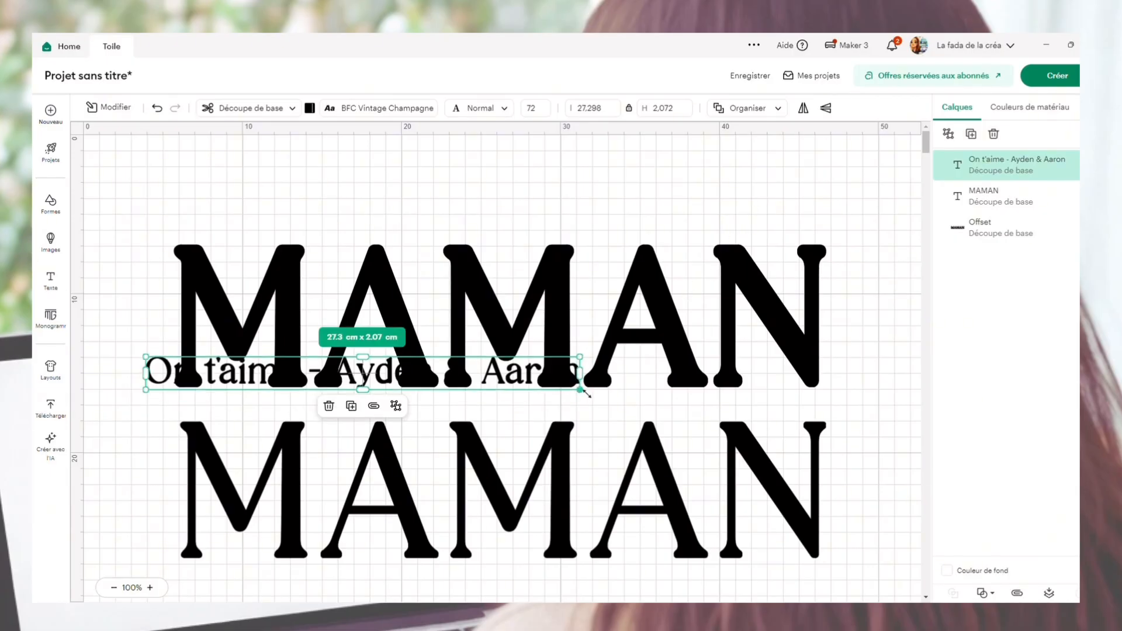
drag(580, 390, 649, 417)
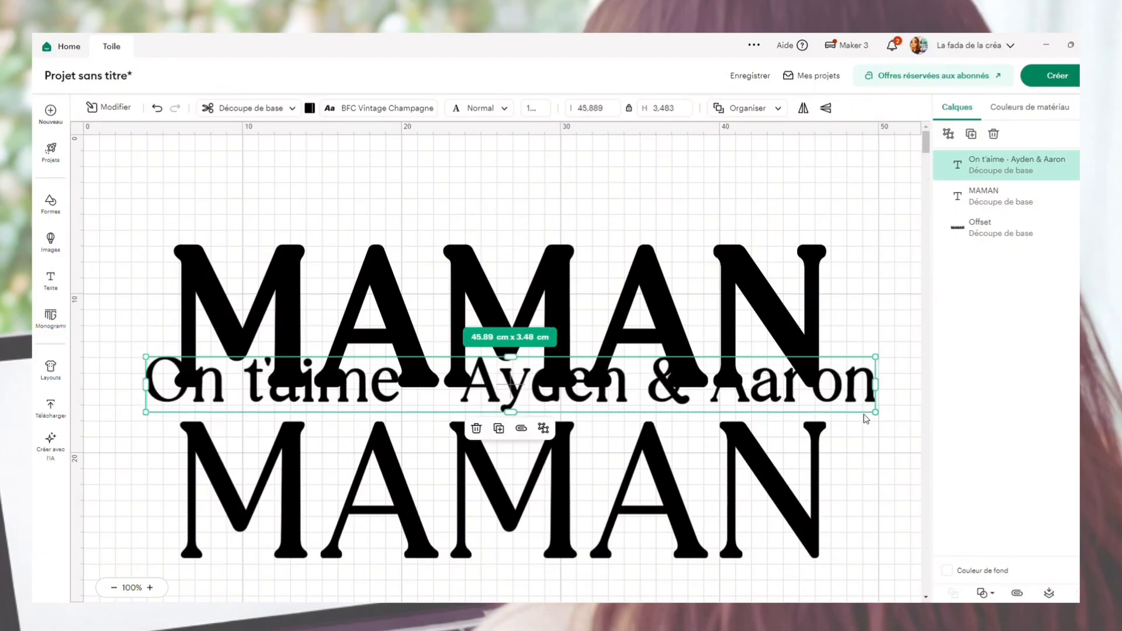
drag(799, 386, 779, 331)
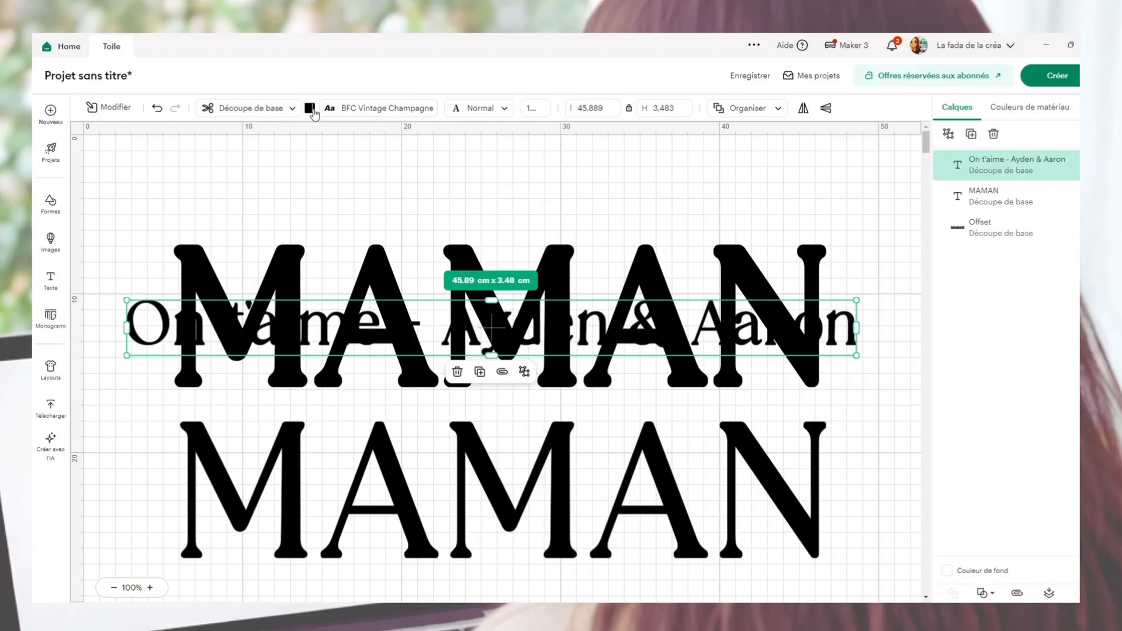
Step: Colour the "On t'aime" phrase light green
click(310, 109)
click(386, 178)
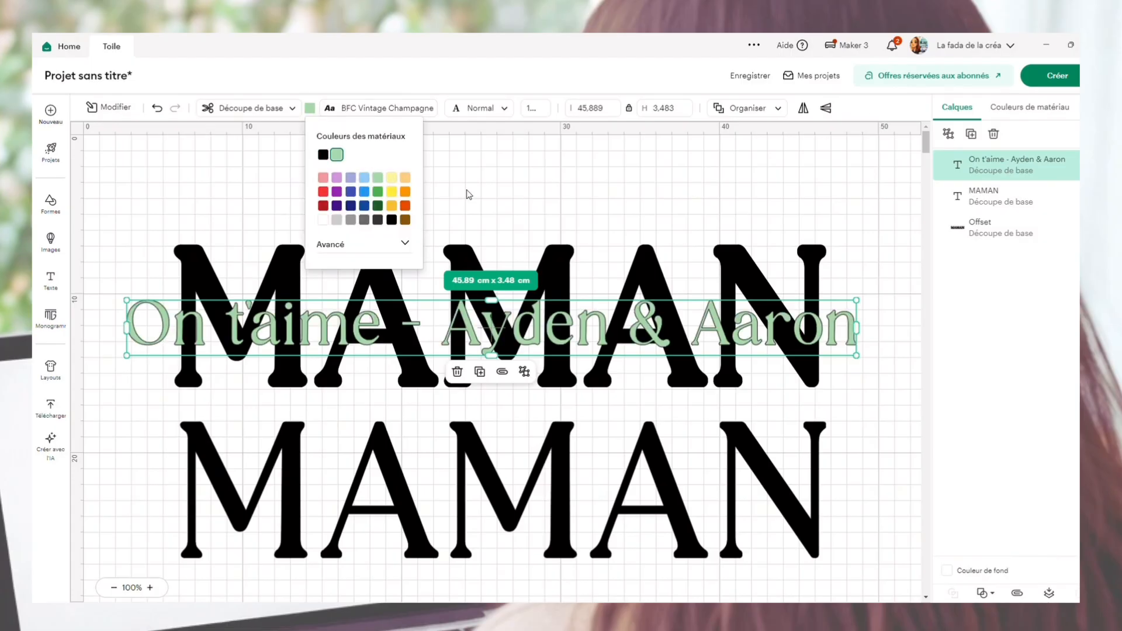
click(542, 198)
Step: Set the font of the "On t'aime" phrase to ITC Stylus Com Regular
click(377, 330)
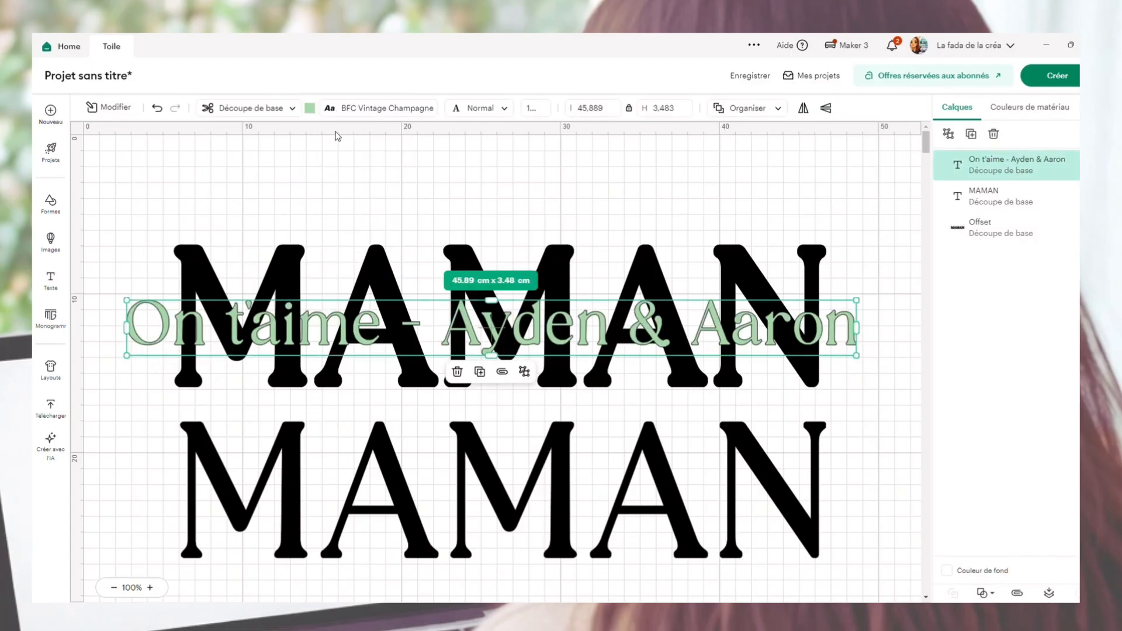
click(365, 109)
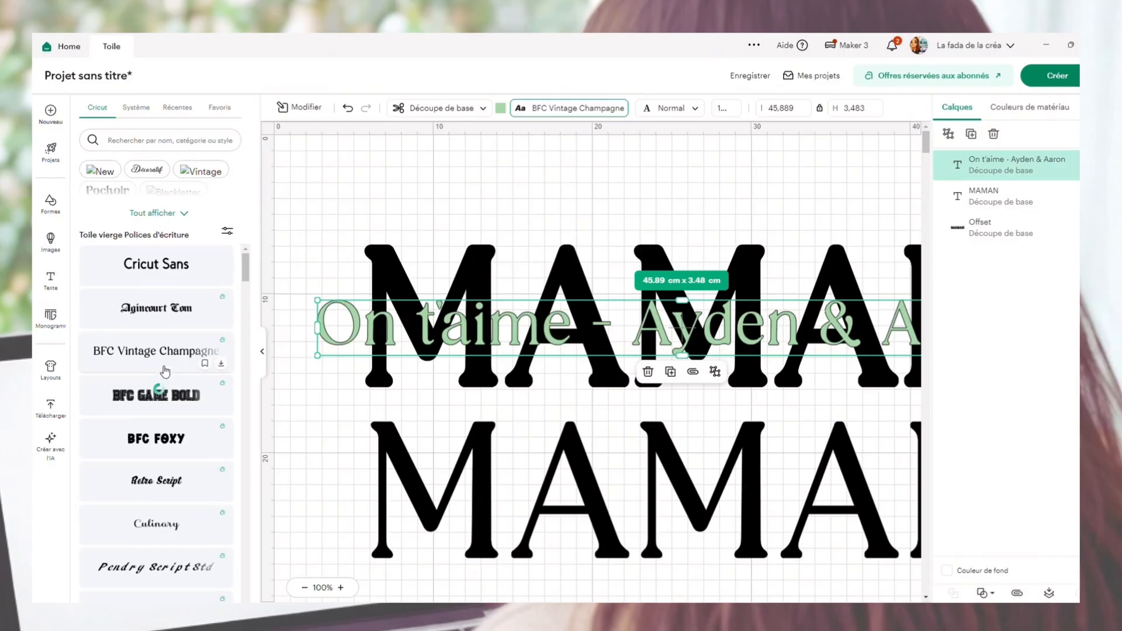
scroll(158, 468, down, 2)
scroll(159, 497, down, 5)
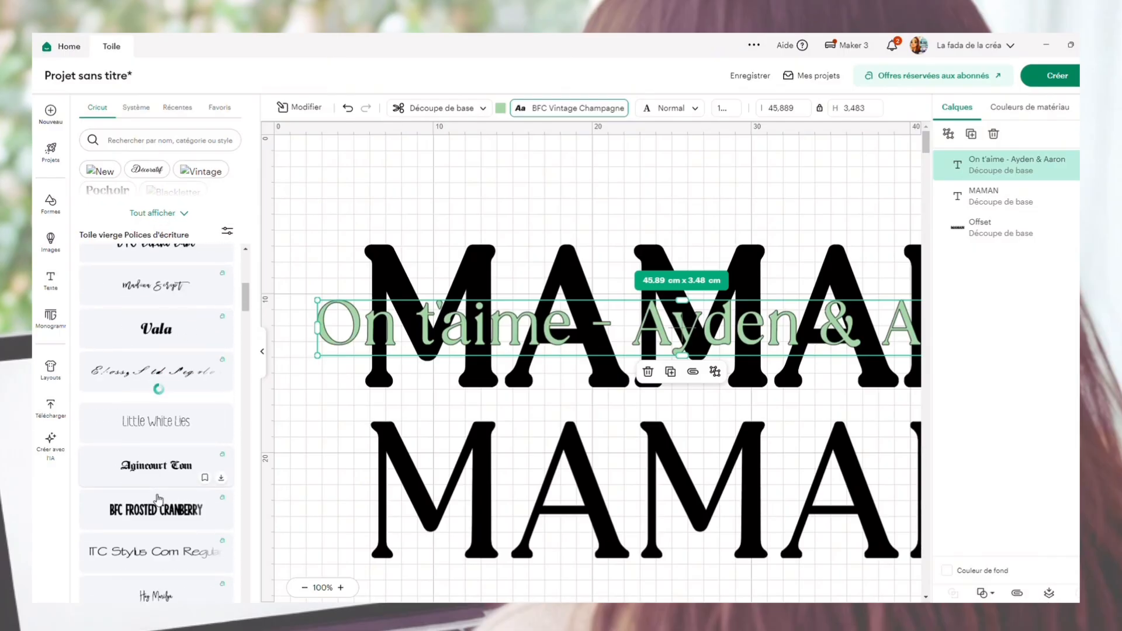
click(171, 436)
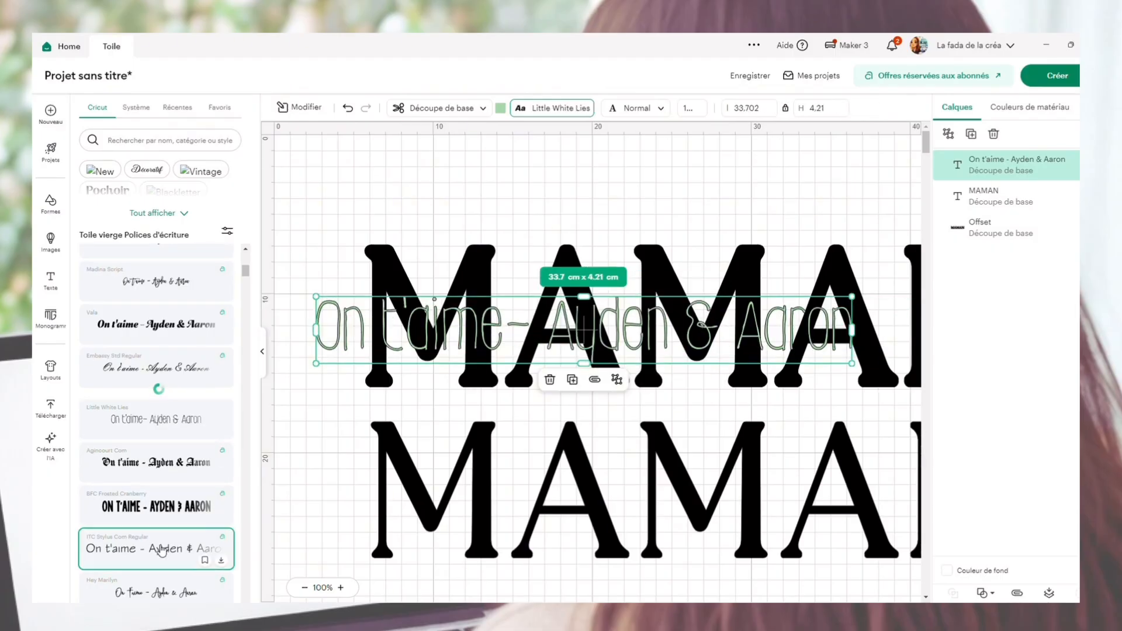
click(162, 550)
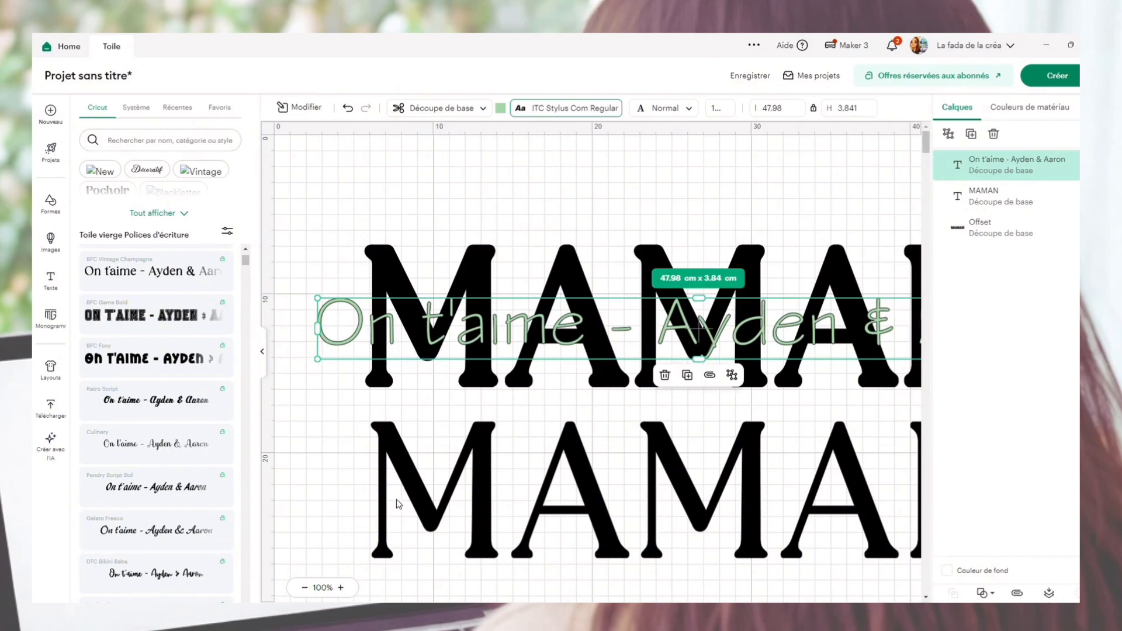
click(261, 365)
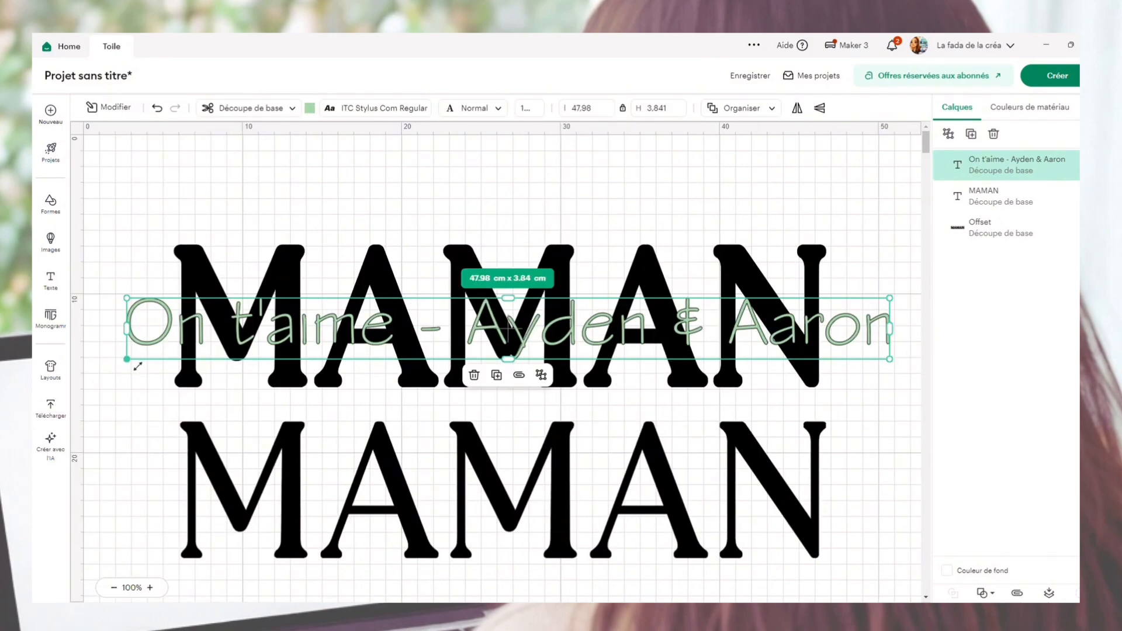
Step: Shrink the "On t'aime" phrase to about 45 × 3.6 cm and recentre it across the upper MAMAN
drag(138, 366, 185, 363)
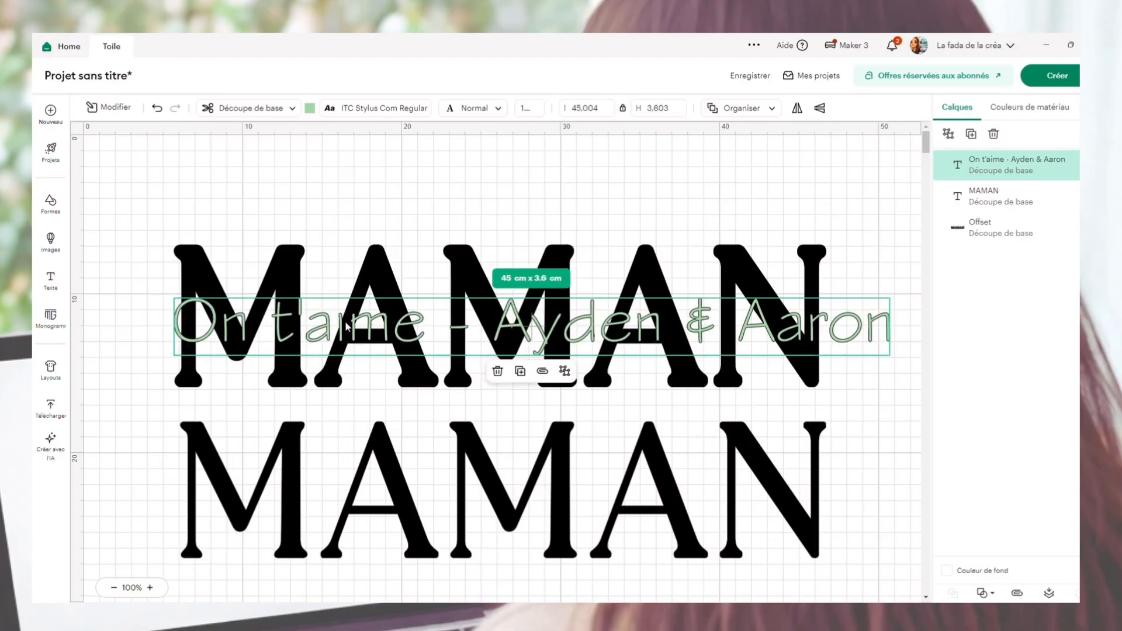
drag(347, 326, 314, 324)
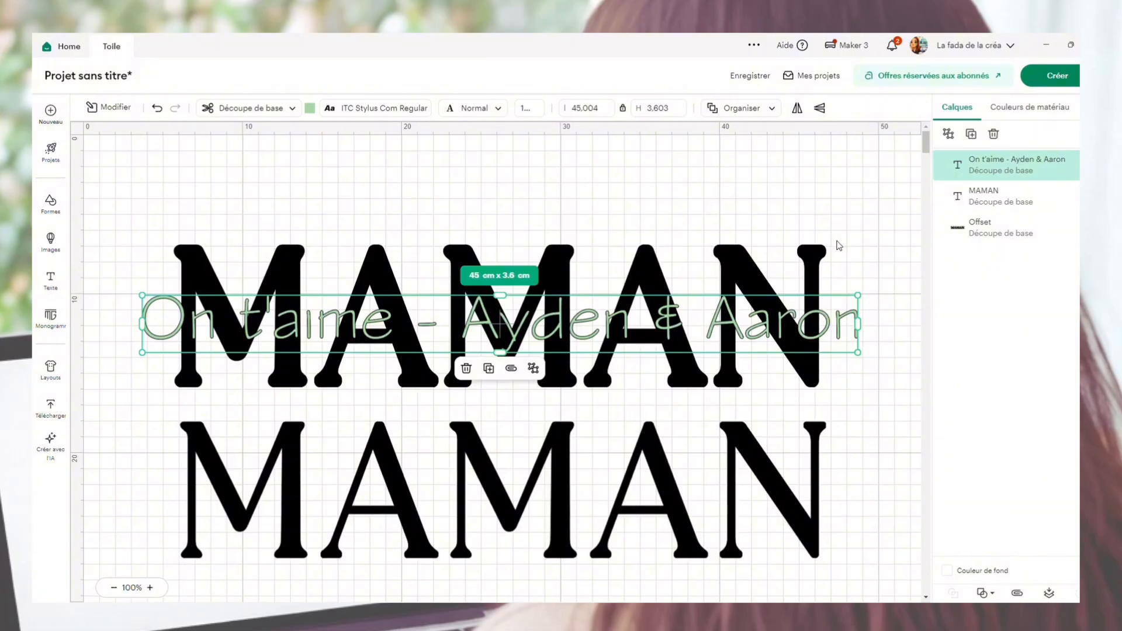
Step: Add a welded offset of about 0.953 cm with rounded corners around the "On t'aime" phrase
click(124, 111)
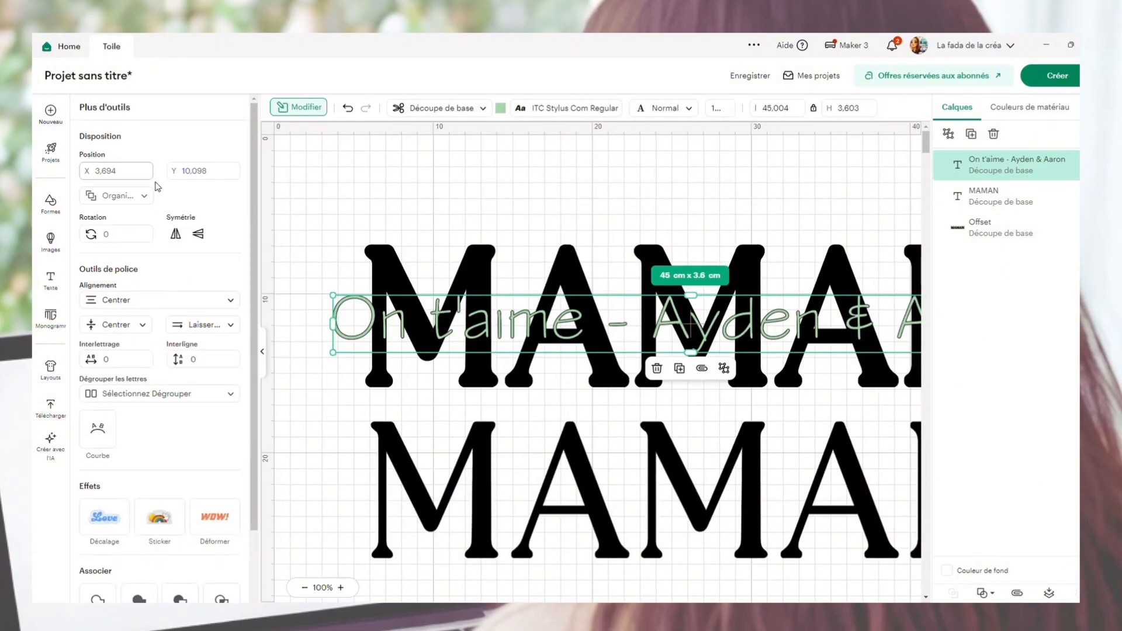
click(104, 517)
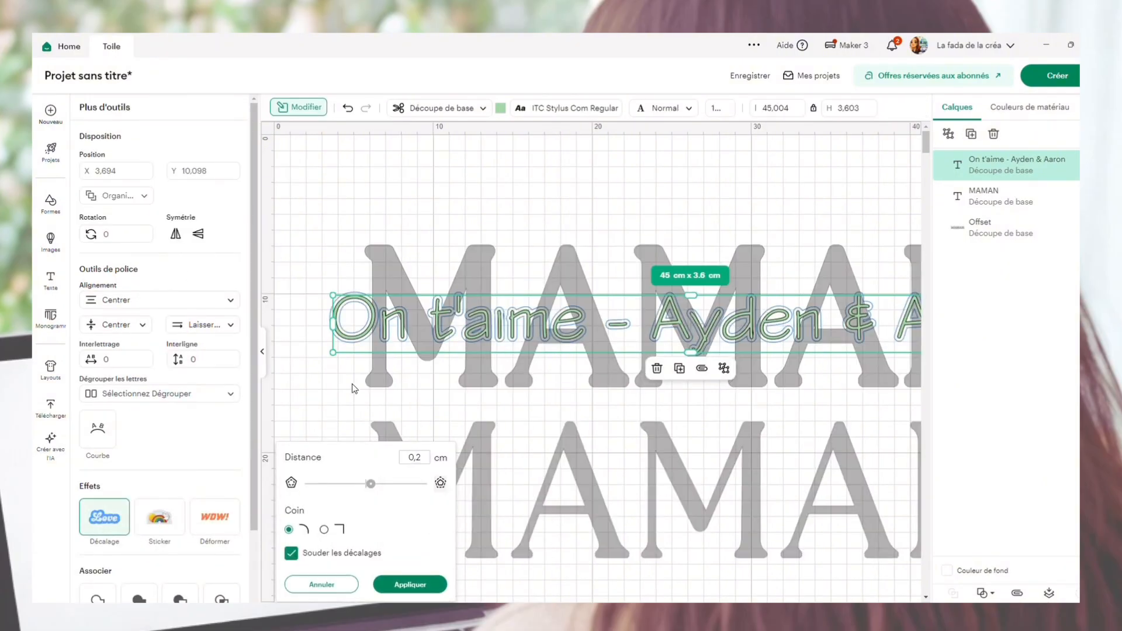
drag(371, 484, 391, 489)
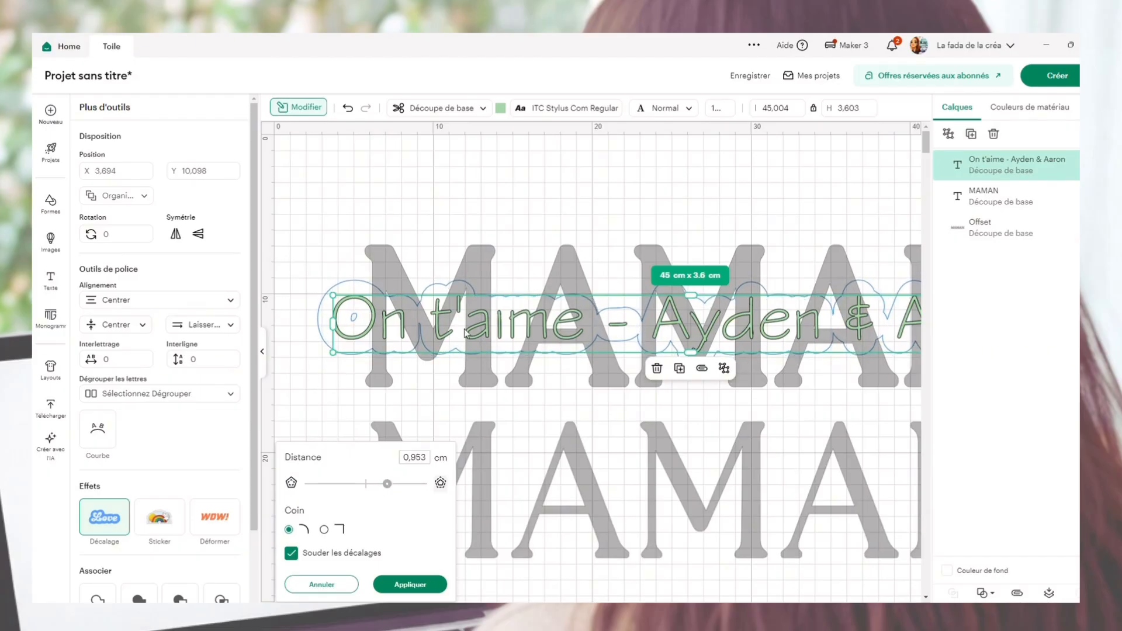
click(412, 585)
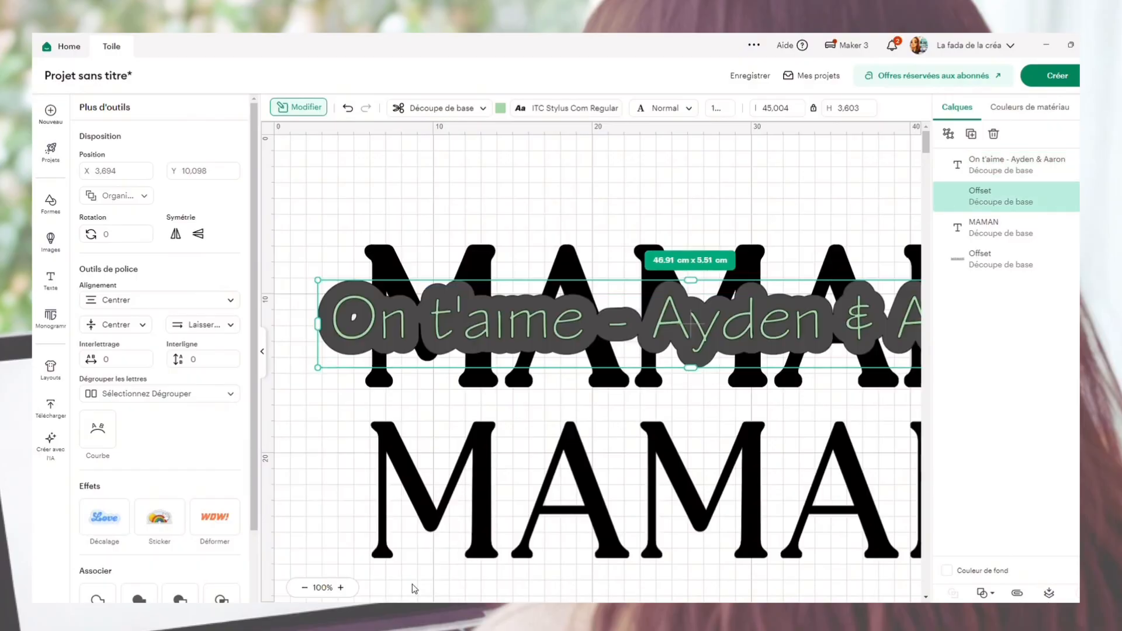
click(264, 357)
click(902, 281)
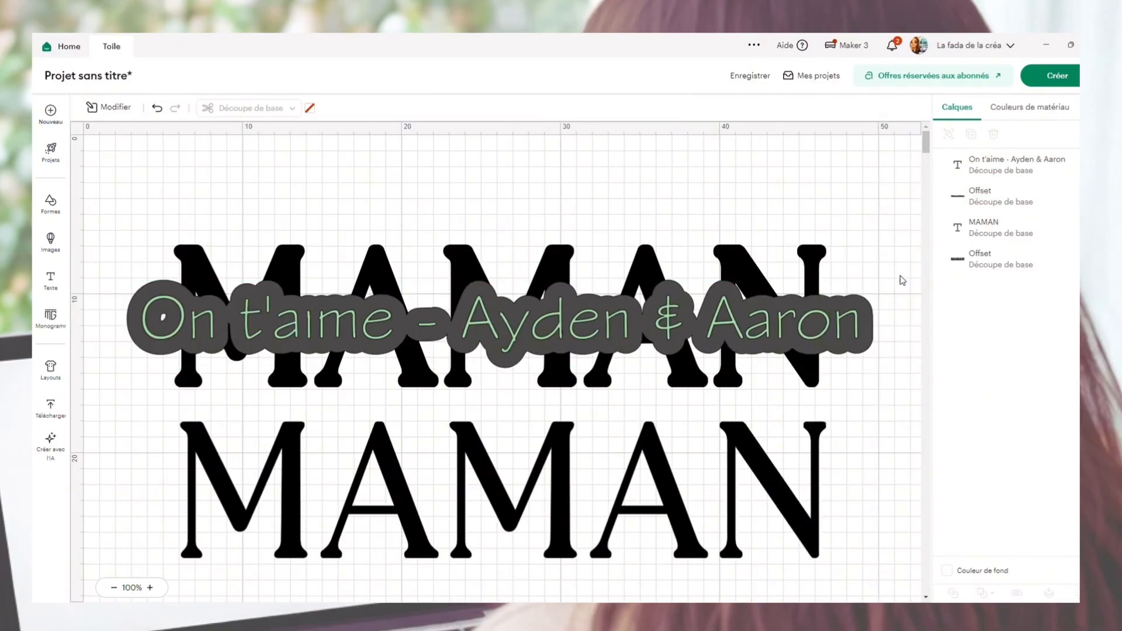
Step: Colour the phrase's offset white
click(982, 197)
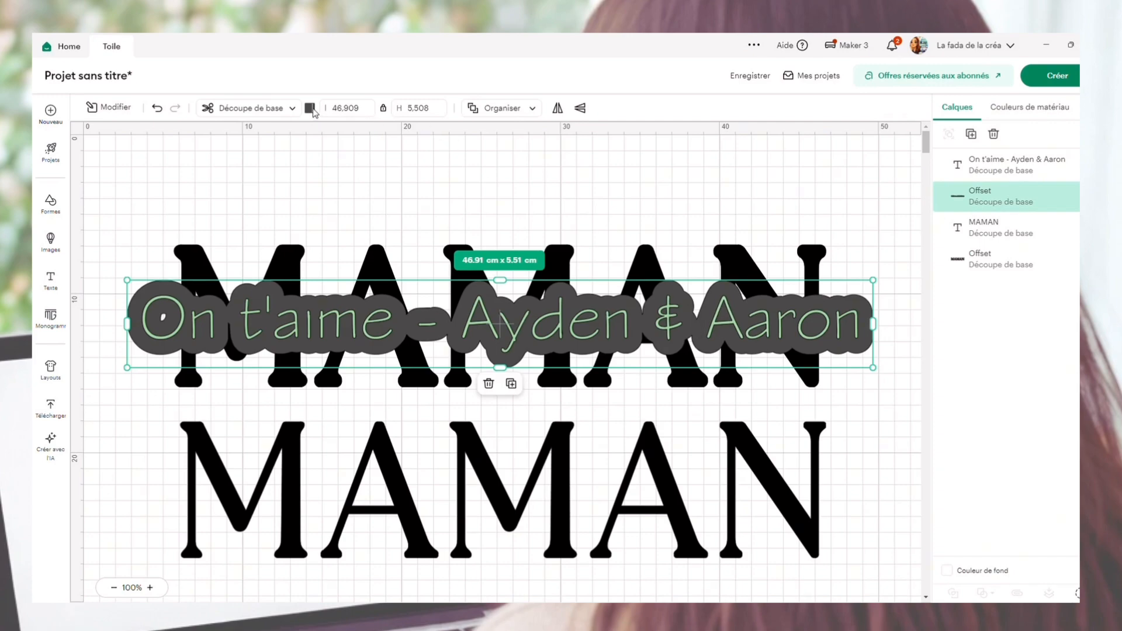
click(310, 109)
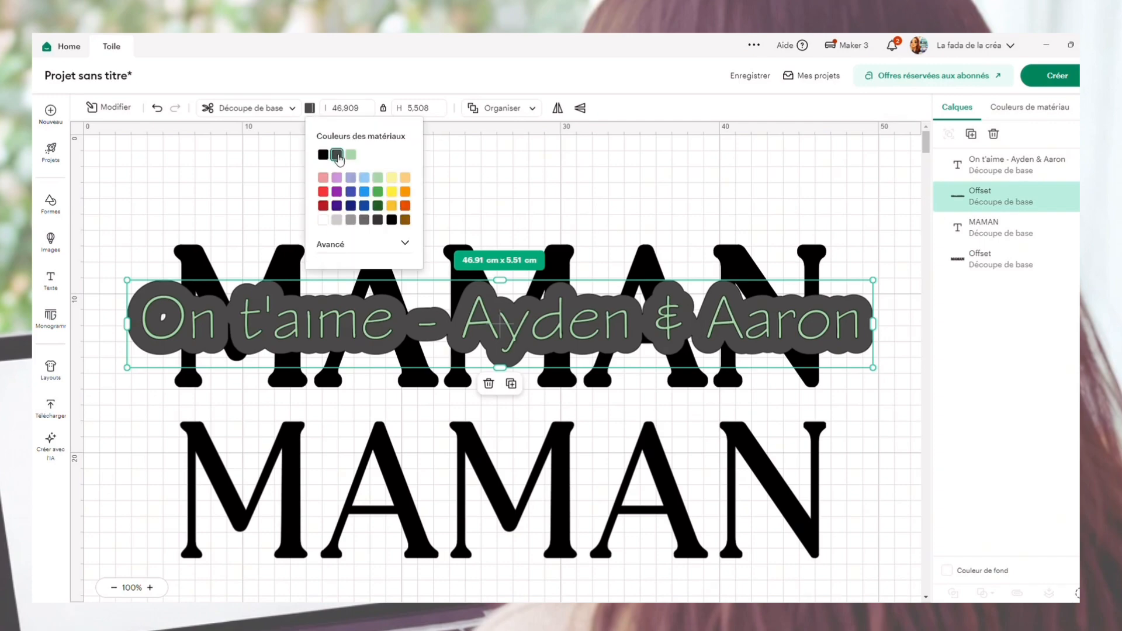
click(325, 220)
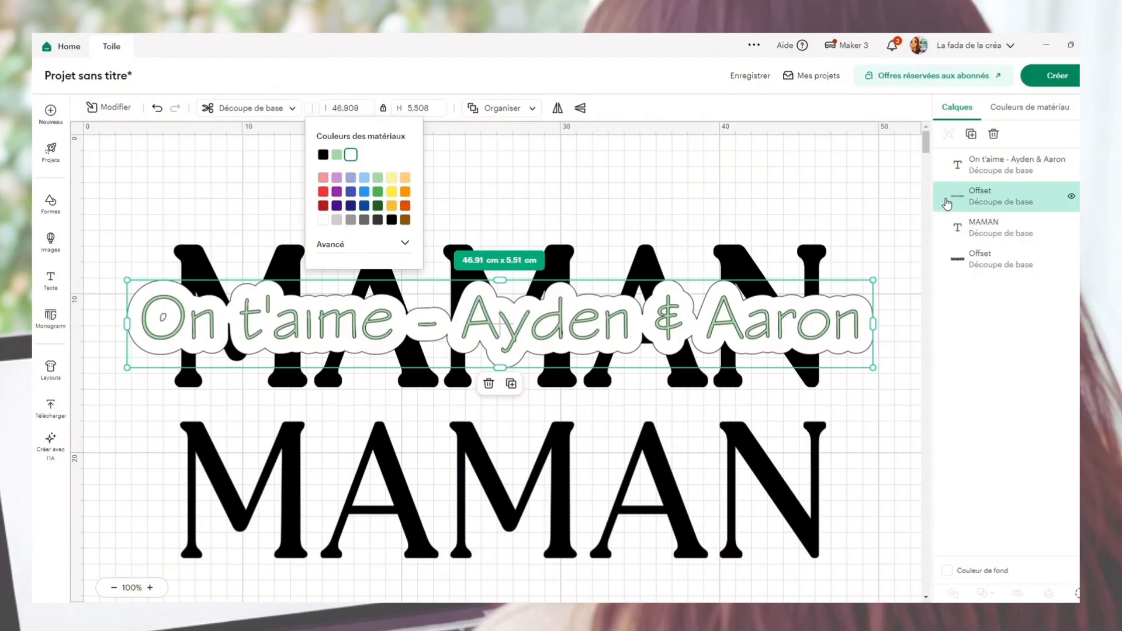
Step: Try to slice the white phrase offset with the upper MAMAN offset, and undo the separation
shift+click(994, 265)
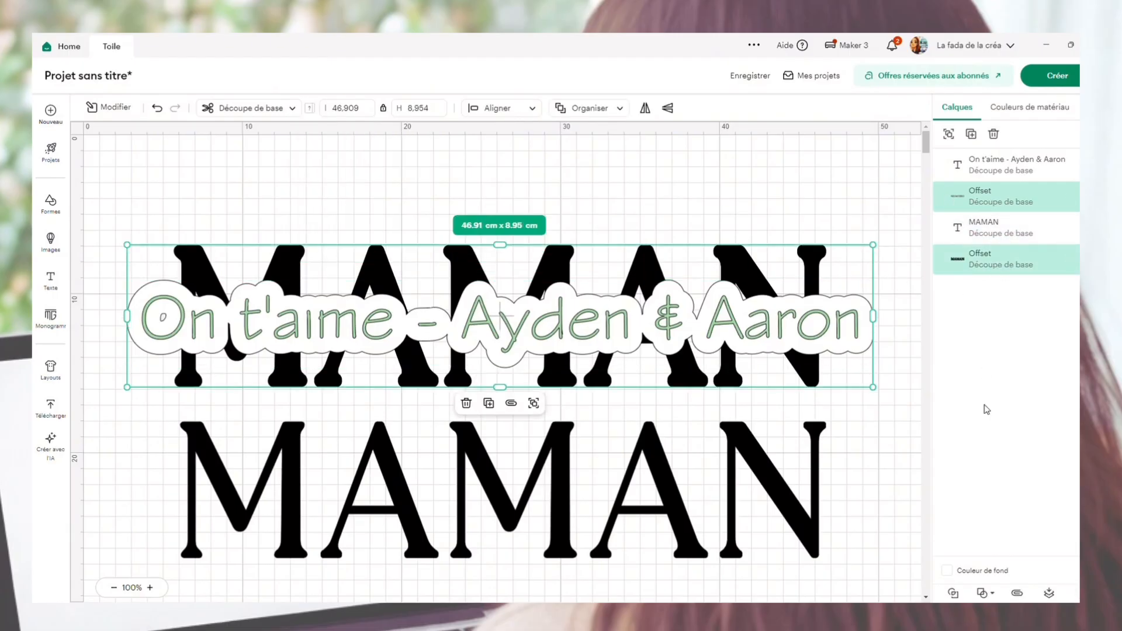
click(954, 593)
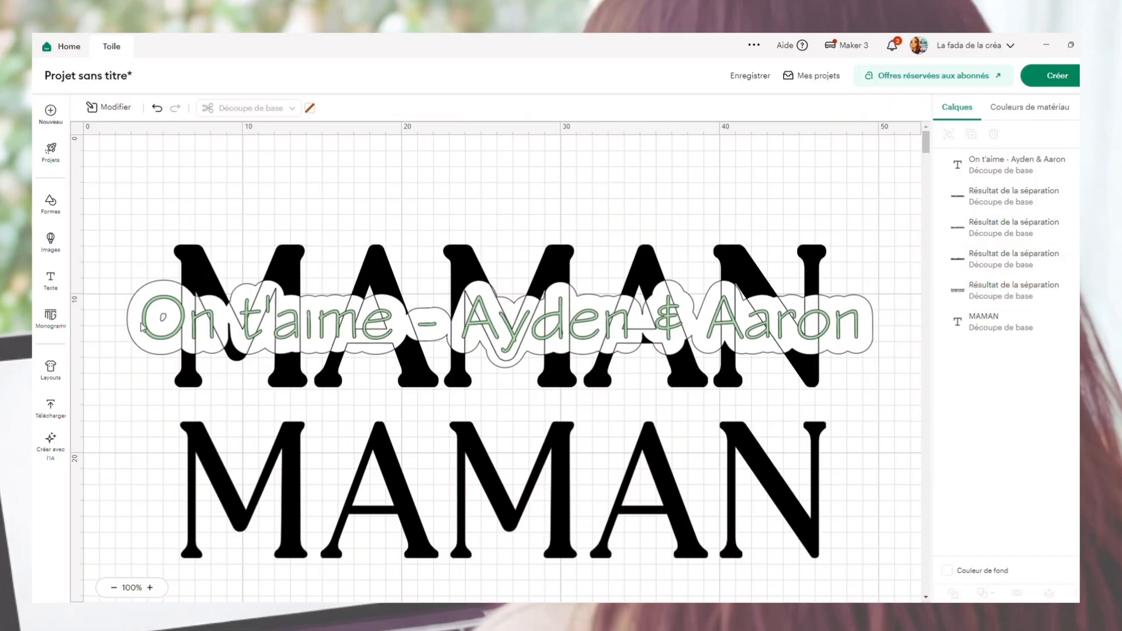
click(159, 110)
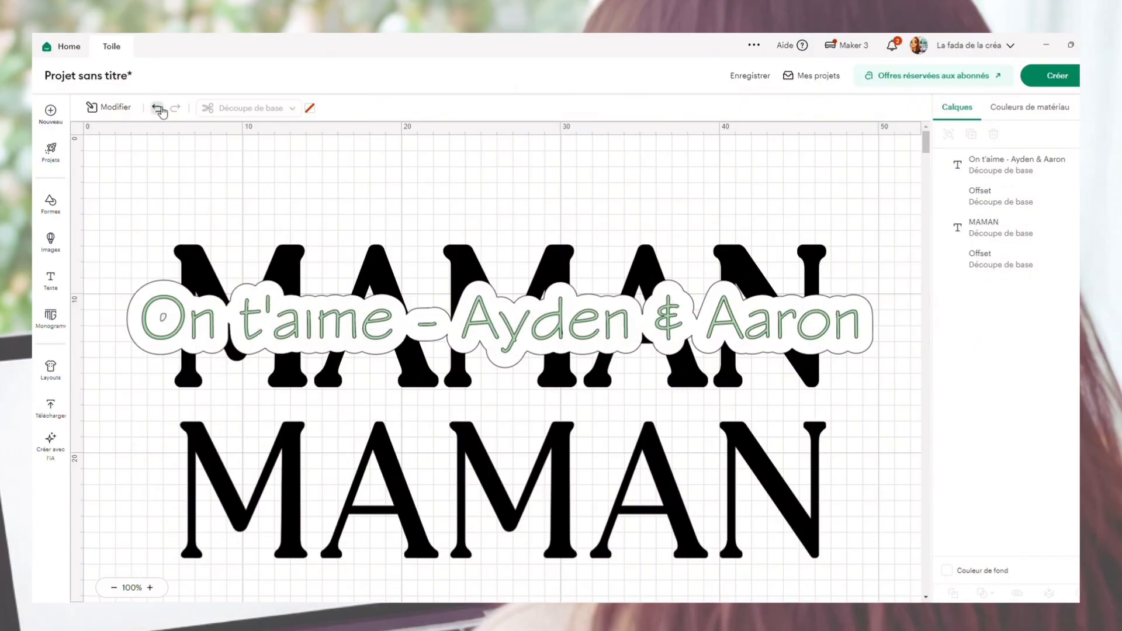
Step: Subtract the white phrase offset from the upper MAMAN offset with the Retirer operation
click(978, 206)
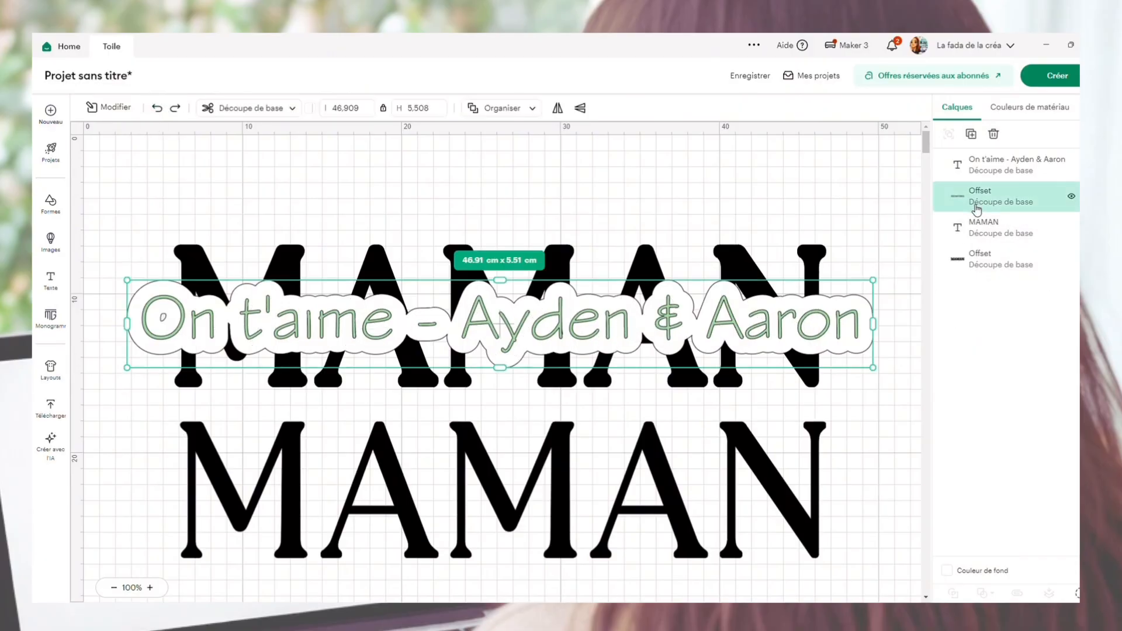
shift+click(985, 269)
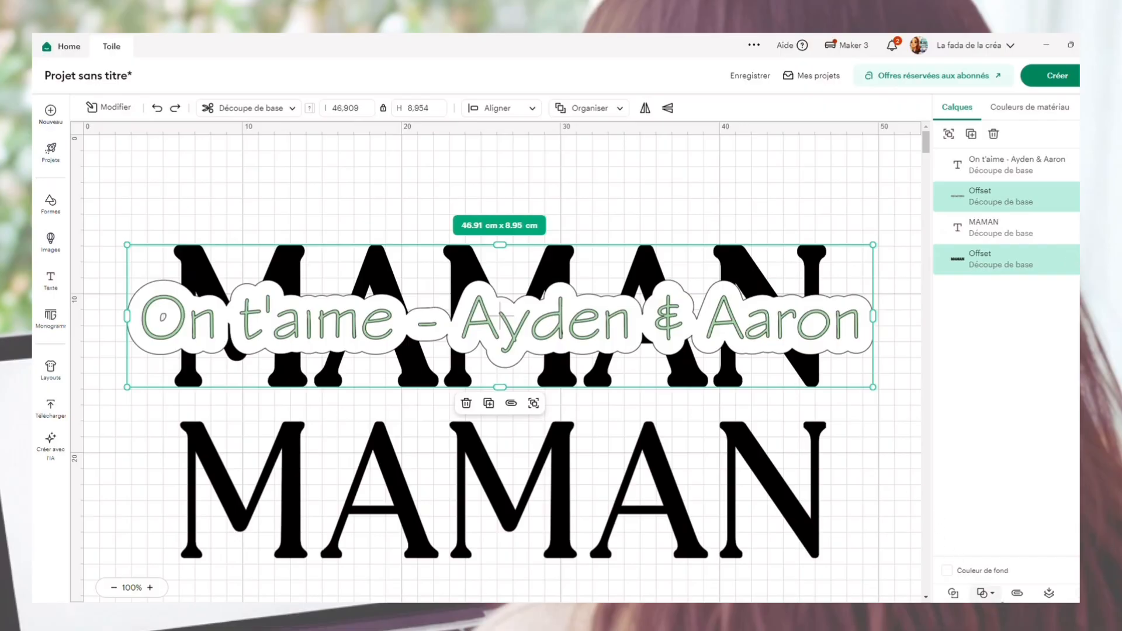
click(994, 595)
click(1020, 529)
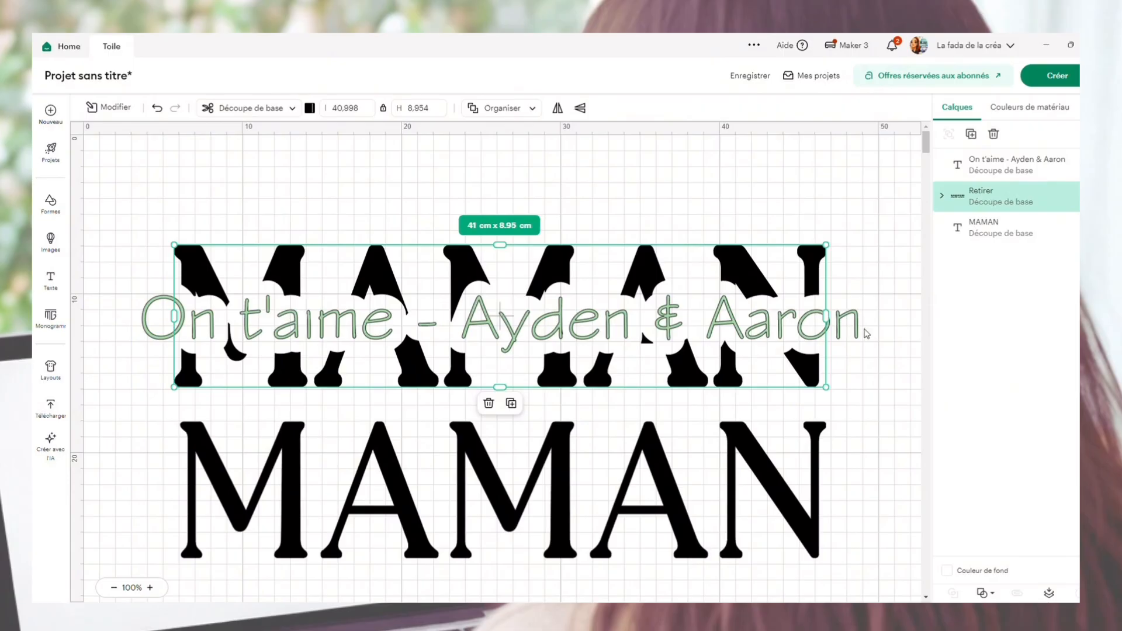
click(863, 329)
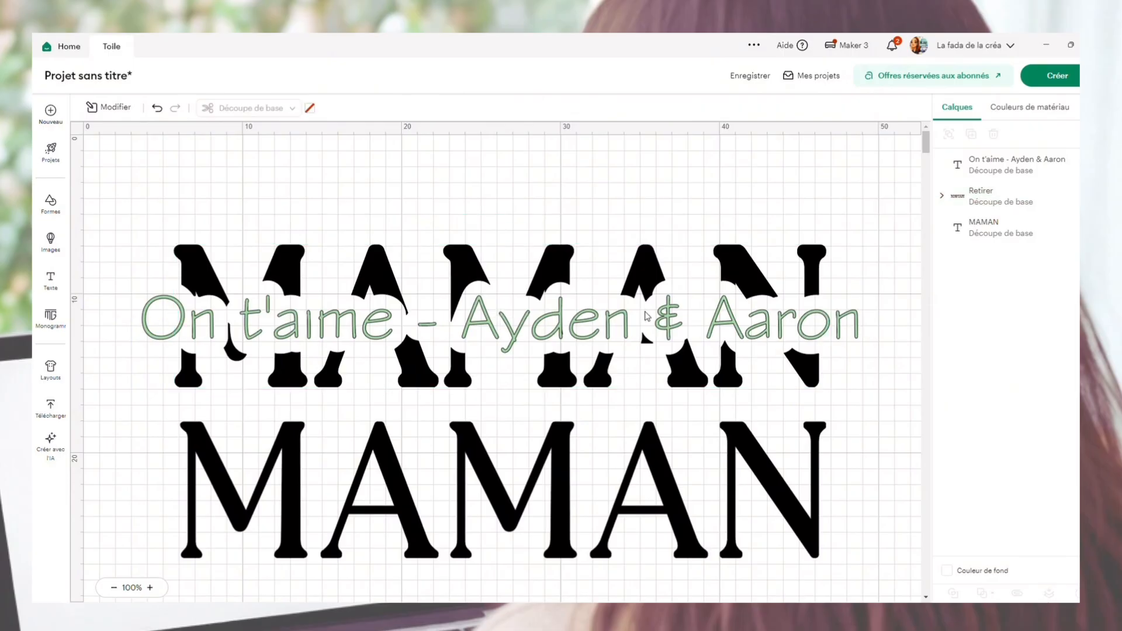
Step: Colour the "On t'aime" phrase across the upper MAMAN orange
click(605, 323)
click(310, 108)
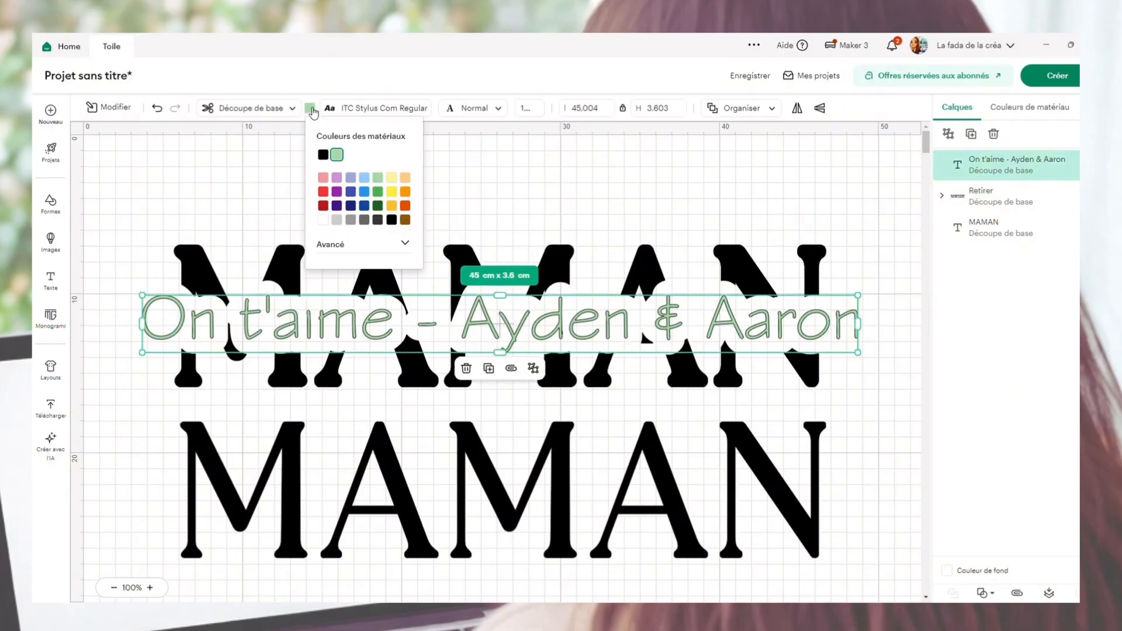
click(405, 192)
click(686, 362)
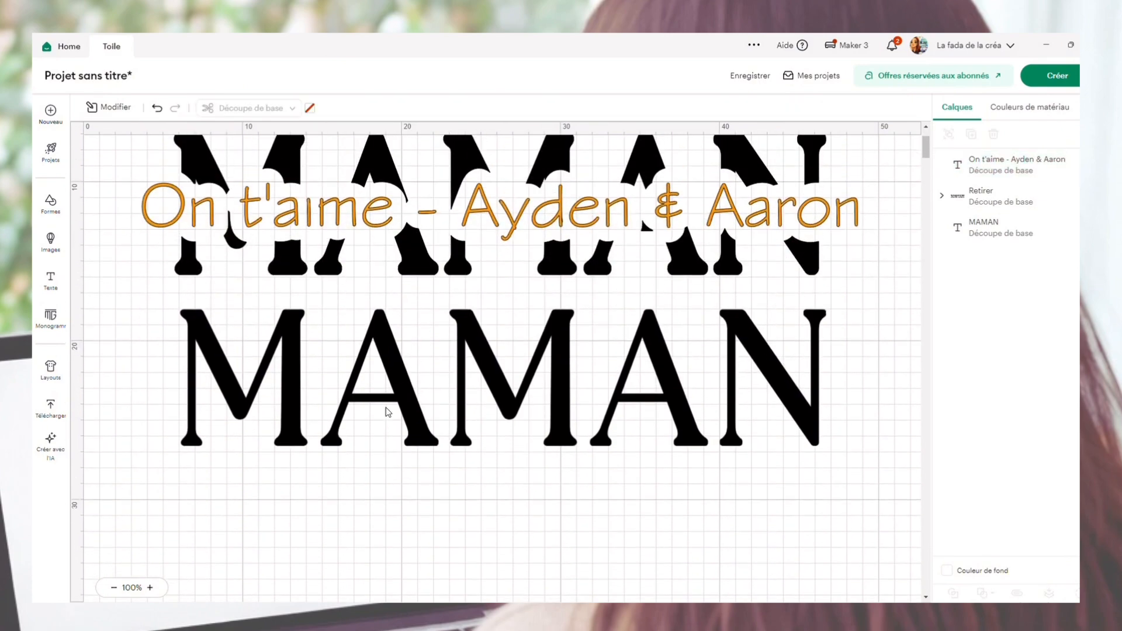
Step: Add a new text over the lower MAMAN reading "On t'aime -" followed by the two first names joined by "et"
click(51, 280)
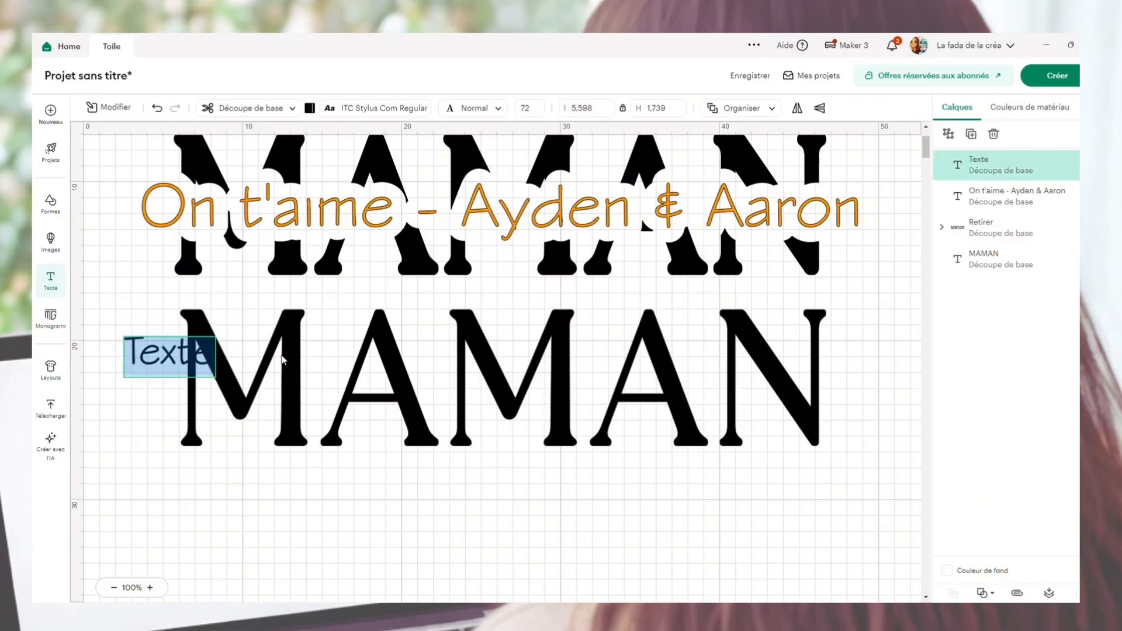
text(On)
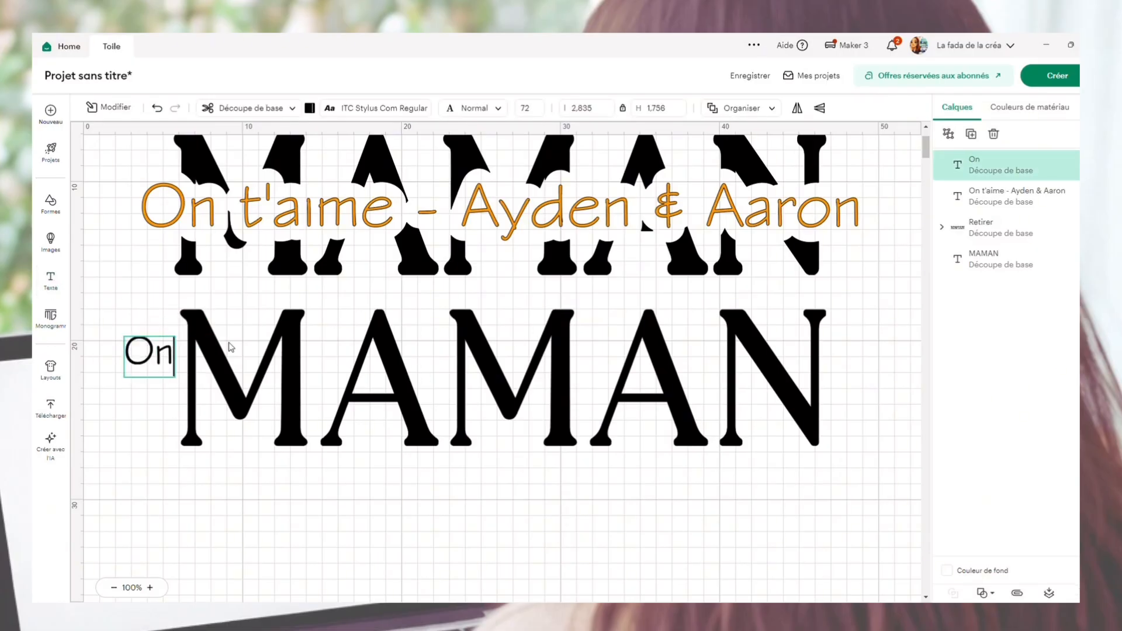
text( t'aime - Ay)
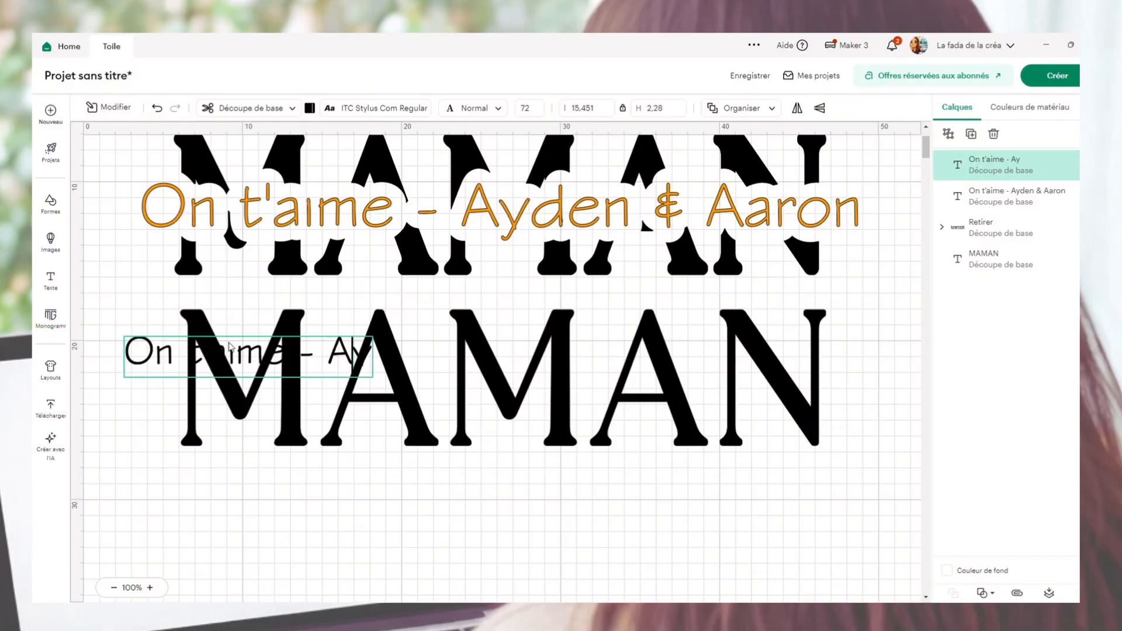
key(Left)
text(den)
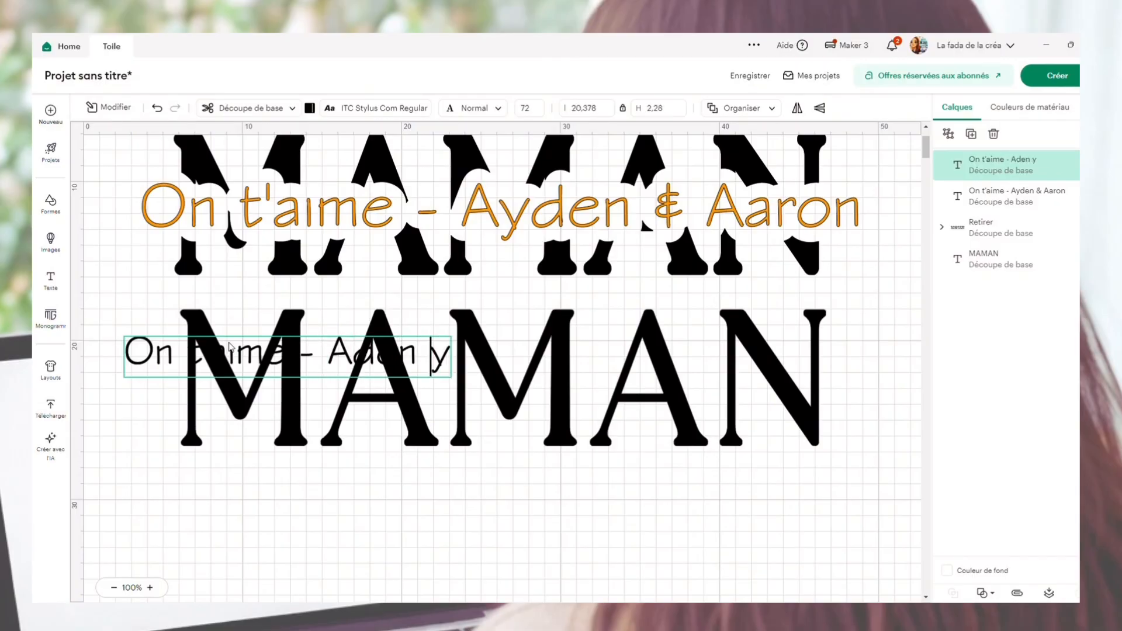
key(BackSpace)
key(BackSpace)
key(BackSpace)
key(BackSpace)
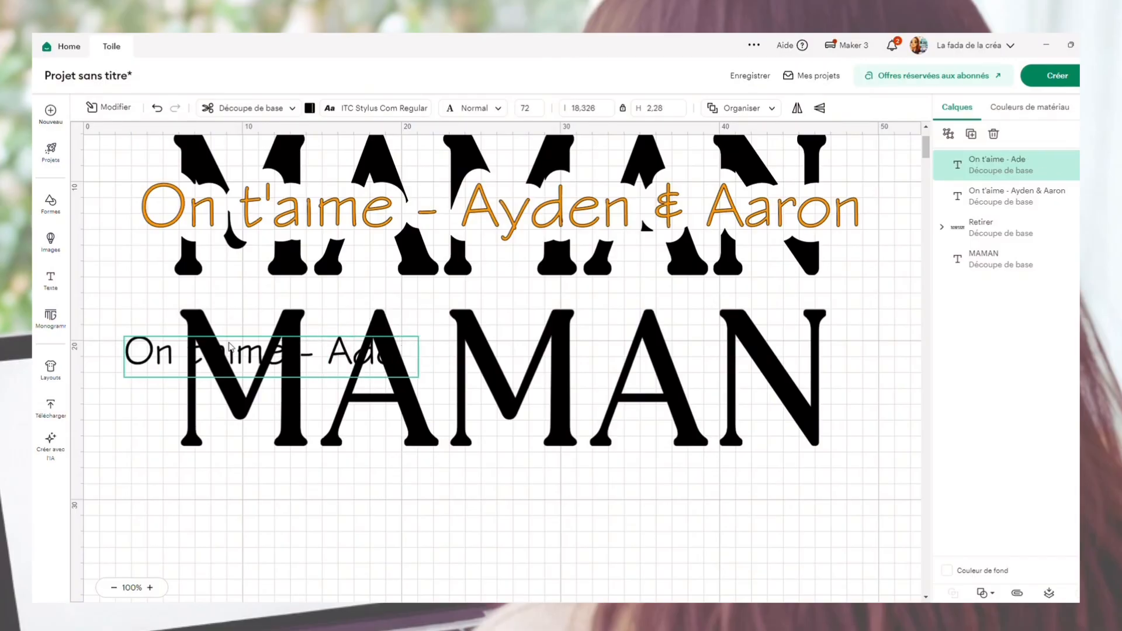
key(BackSpace)
text(yden e)
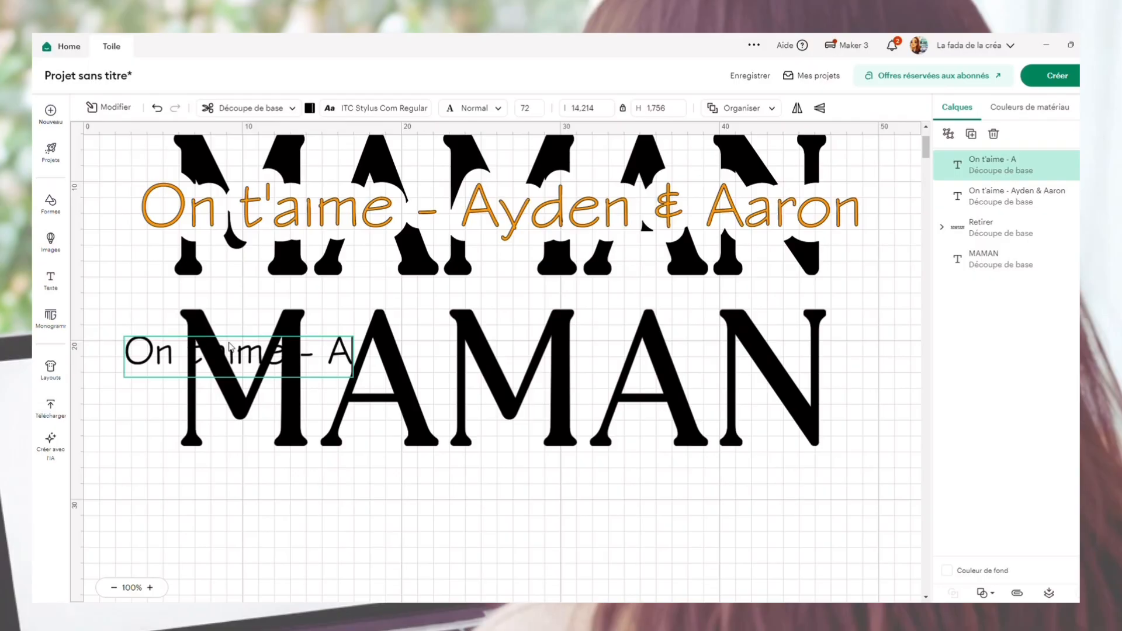
text(t Aaron)
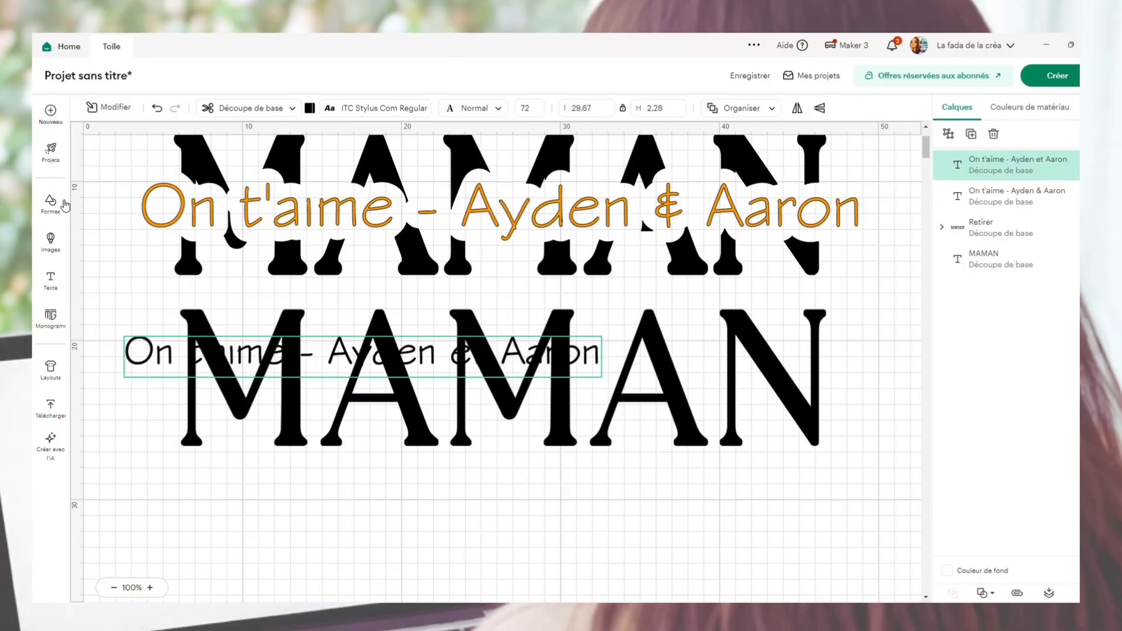
click(119, 405)
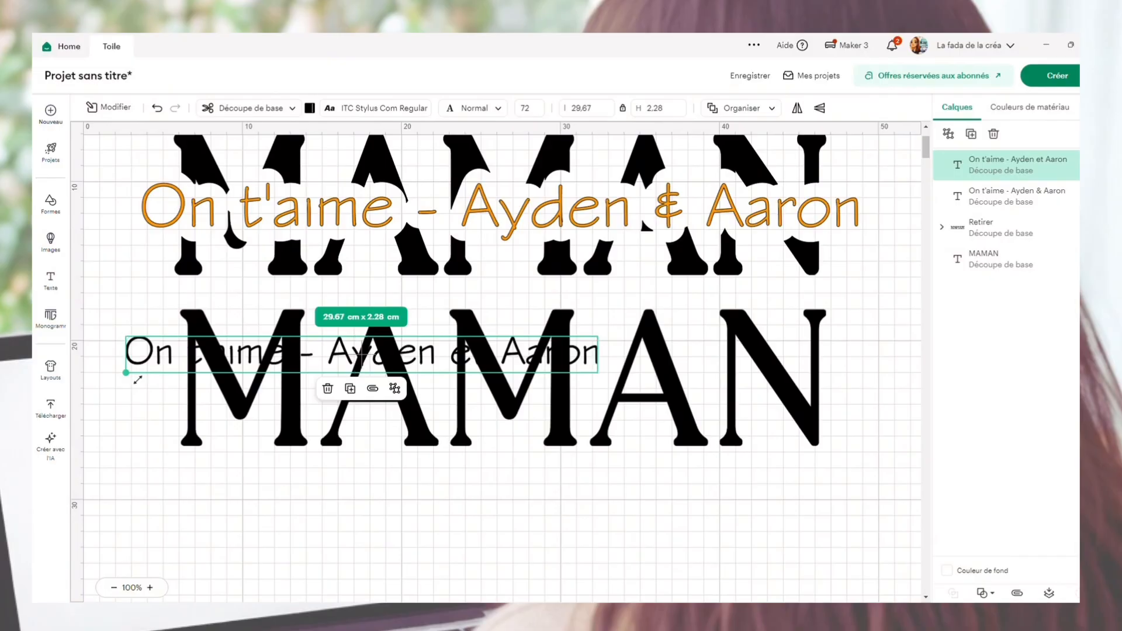
Step: Shrink the new phrase to about 18.7 × 1.4 cm and give it a welded 0.1 cm offset with rounded corners
drag(126, 373, 301, 359)
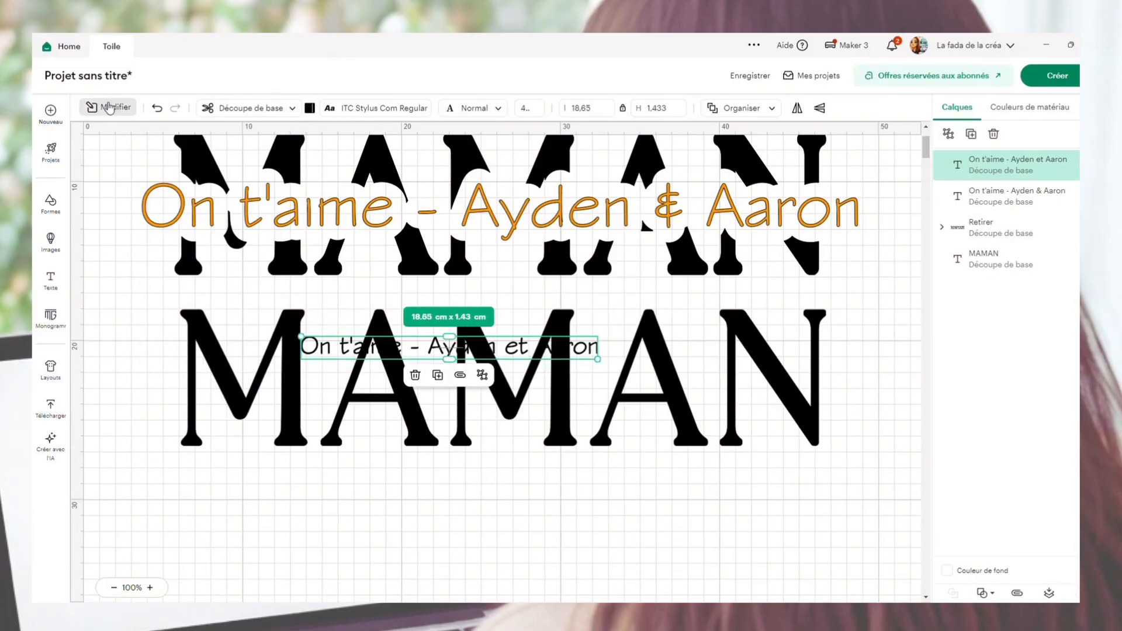
click(108, 107)
click(120, 520)
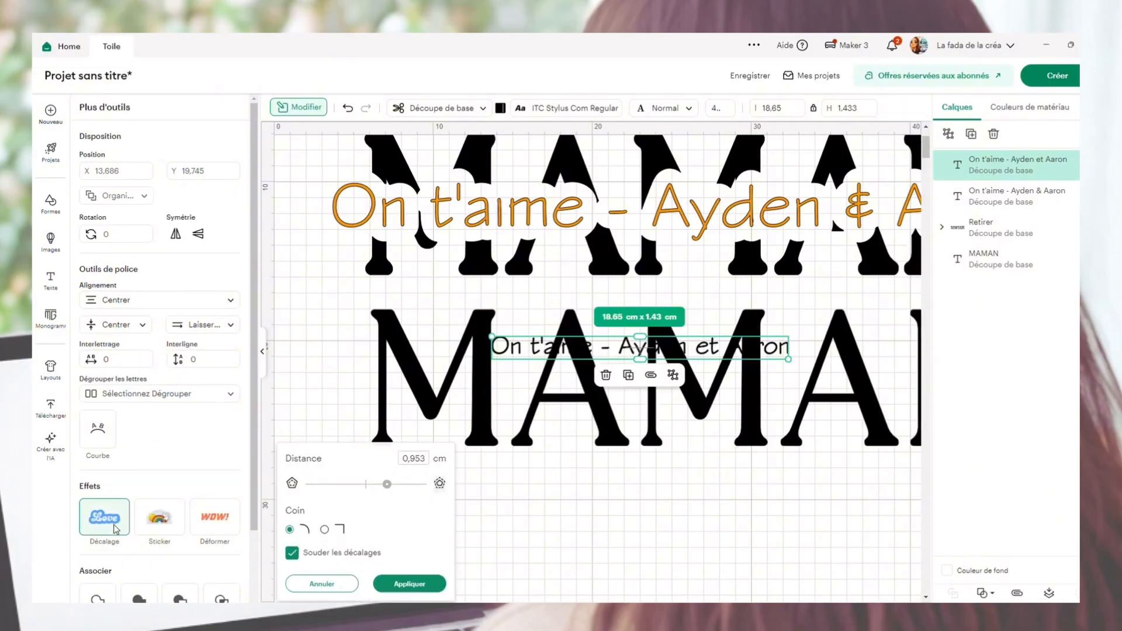
mouse_move(381, 484)
mouse_down()
mouse_move(395, 491)
mouse_move(375, 490)
mouse_up()
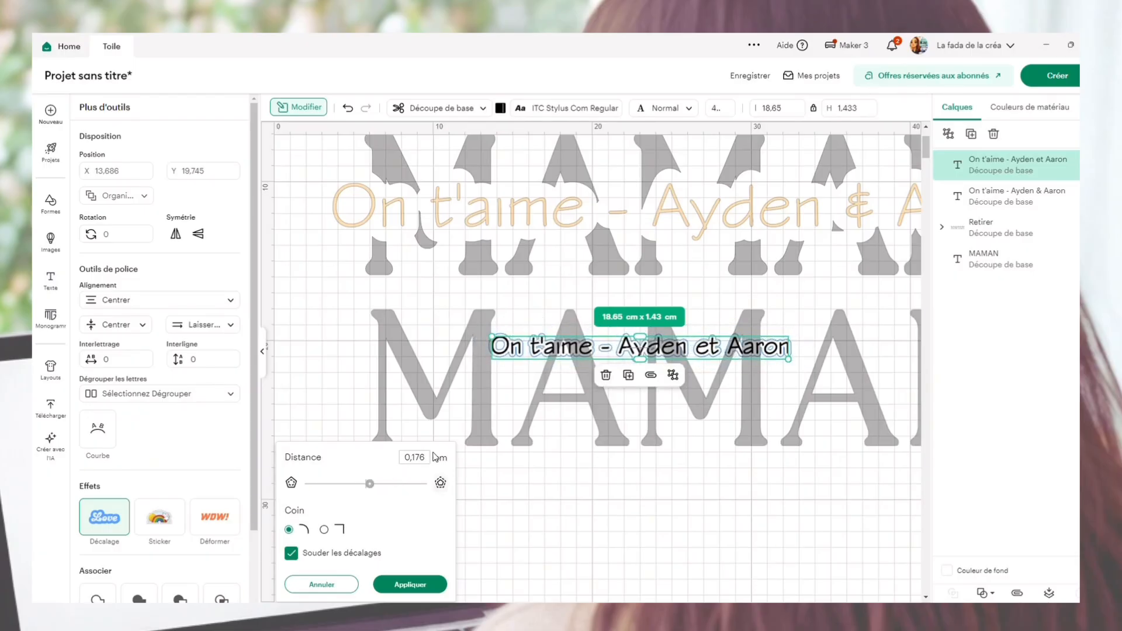
key(BackSpace)
key(BackSpace)
click(410, 584)
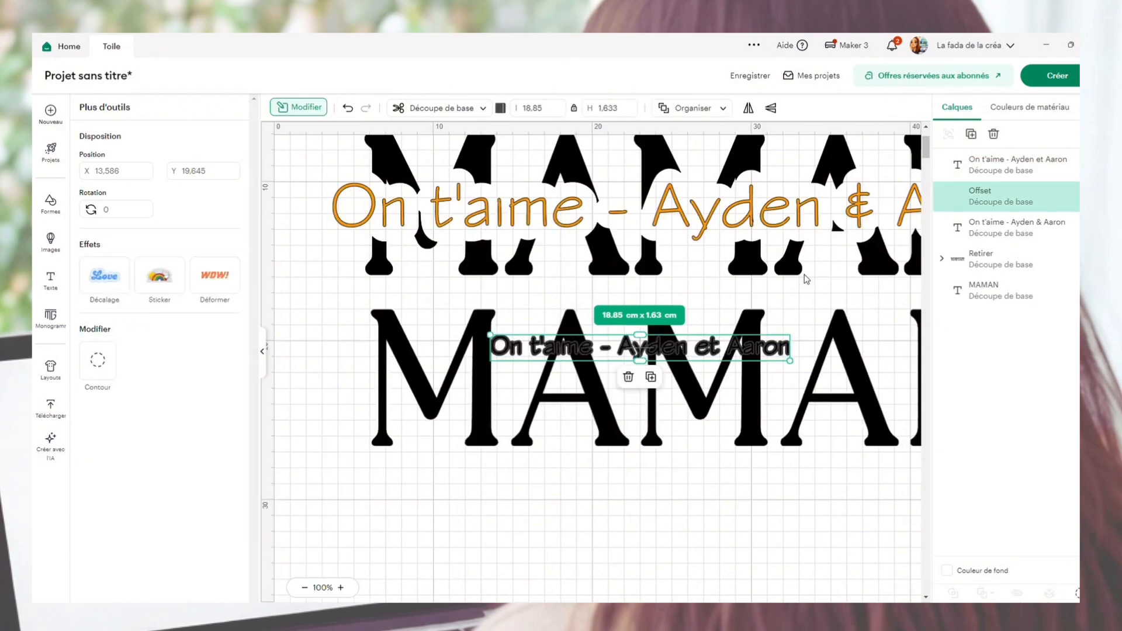
Step: Delete the new phrase's original text and colour its remaining offset dark red
drag(734, 353, 712, 415)
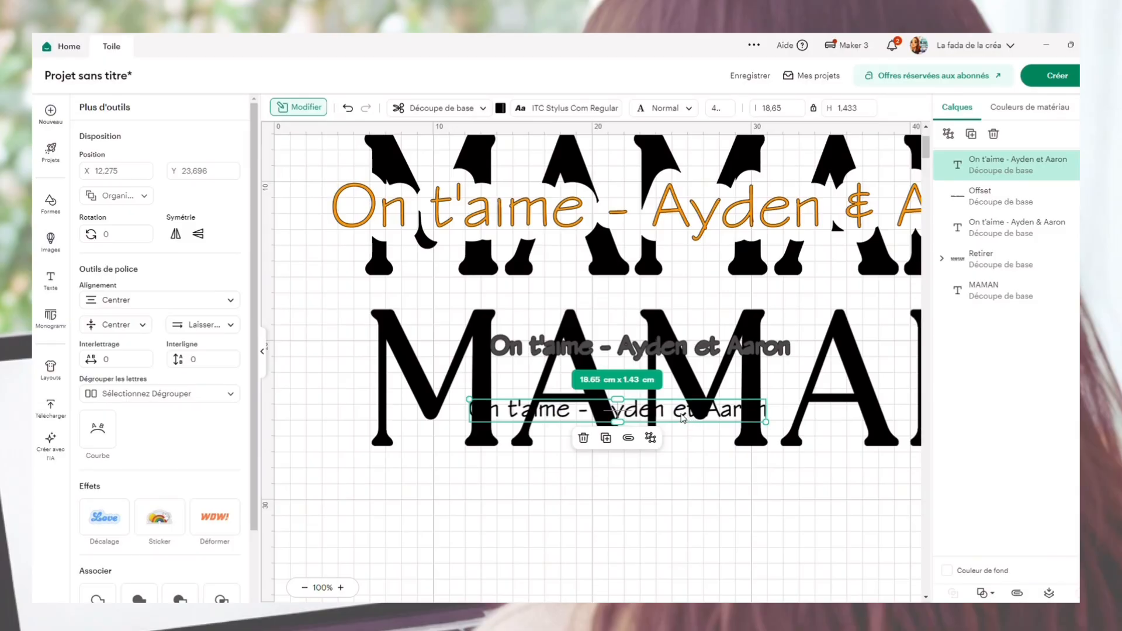
key(Delete)
click(668, 355)
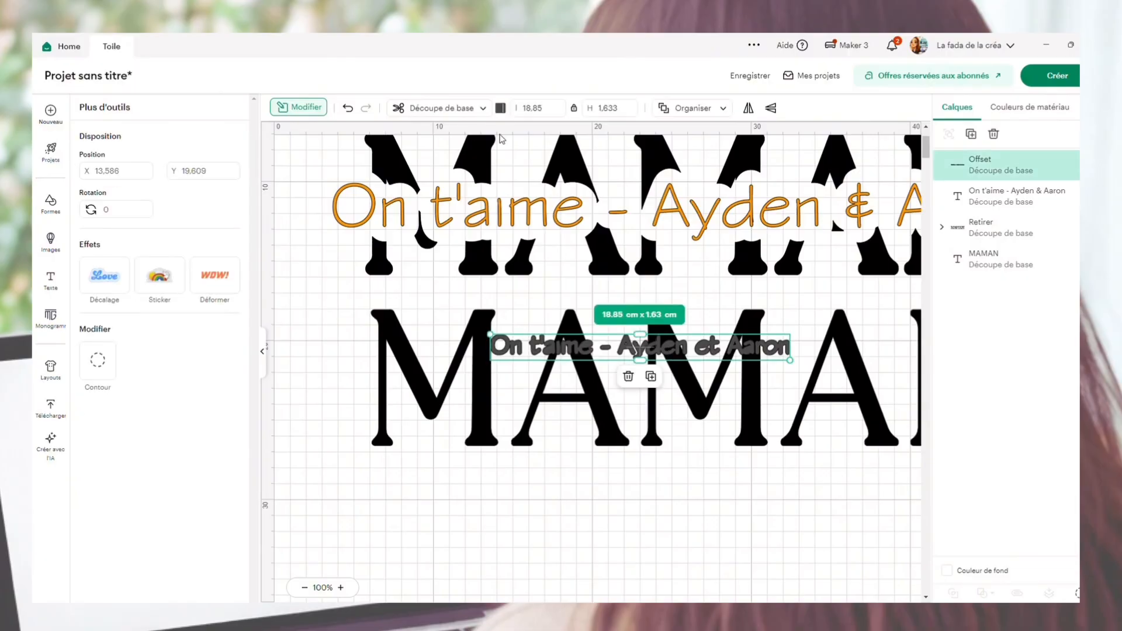
click(501, 108)
click(514, 206)
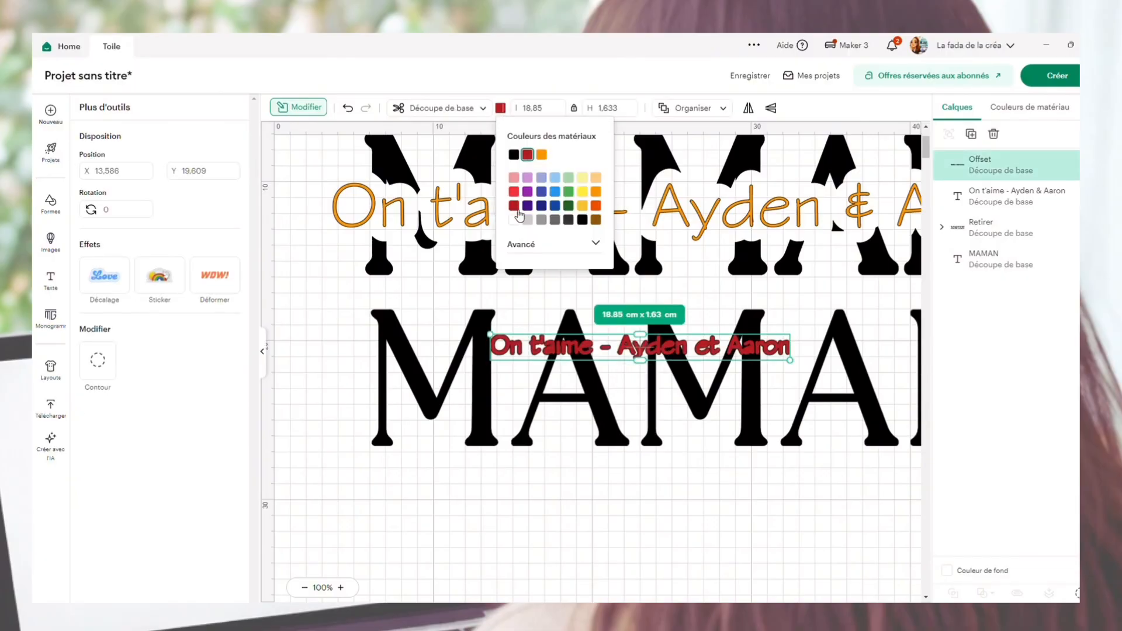
Step: Move the dark red phrase onto the lower MAMAN and centre the two on each other both horizontally and vertically
drag(556, 352, 641, 395)
scroll(314, 426, down, 2)
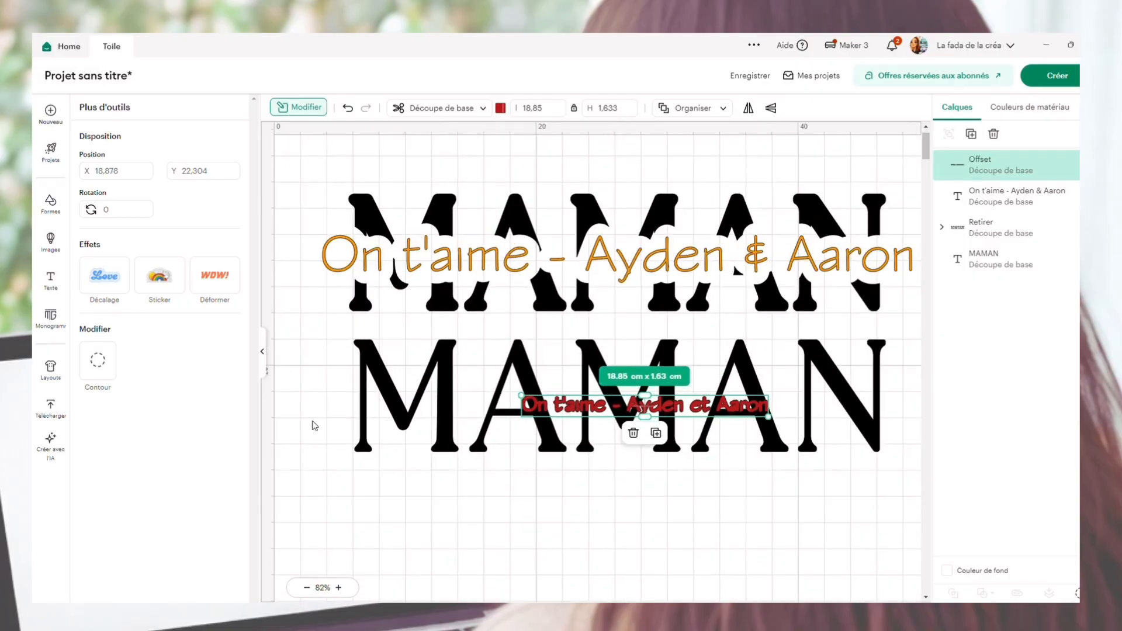
click(264, 345)
drag(232, 478, 707, 363)
click(601, 109)
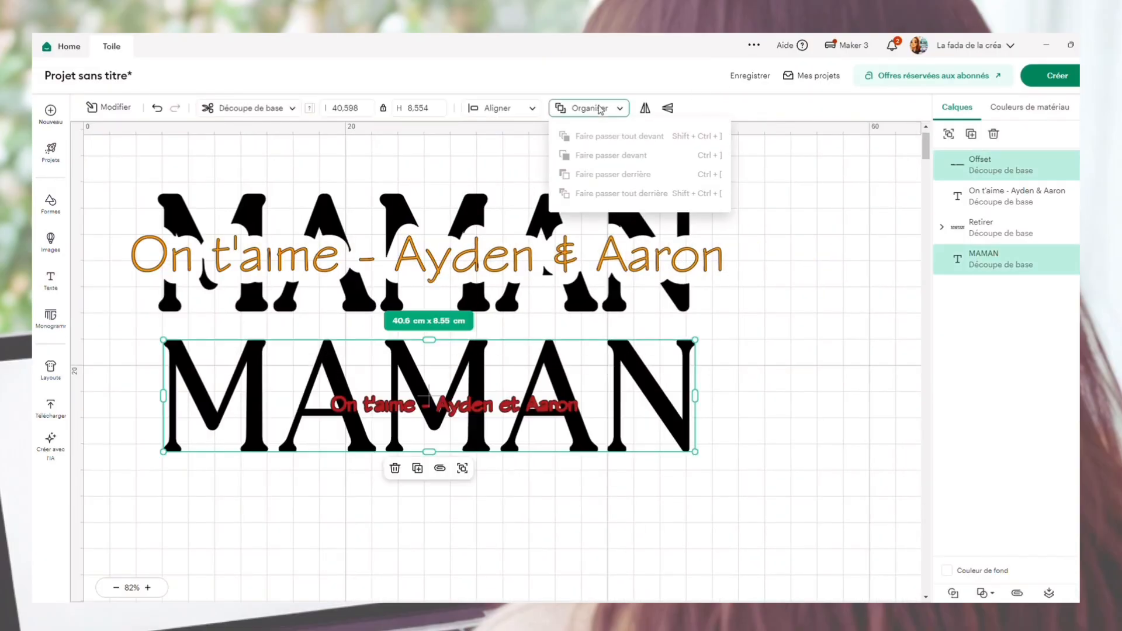
click(510, 109)
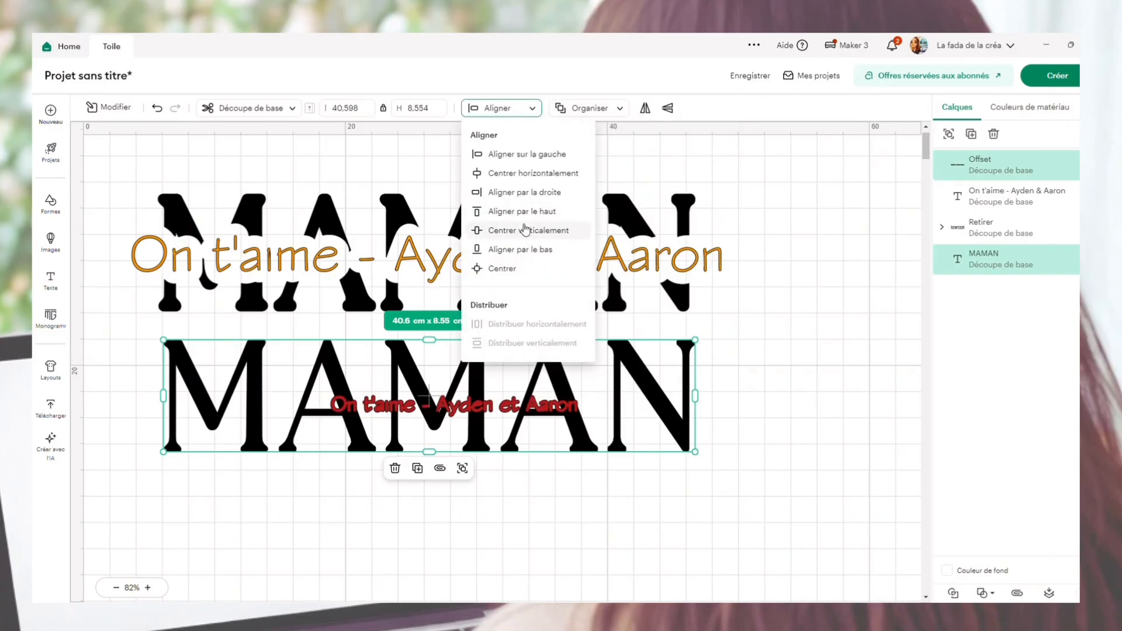
click(522, 269)
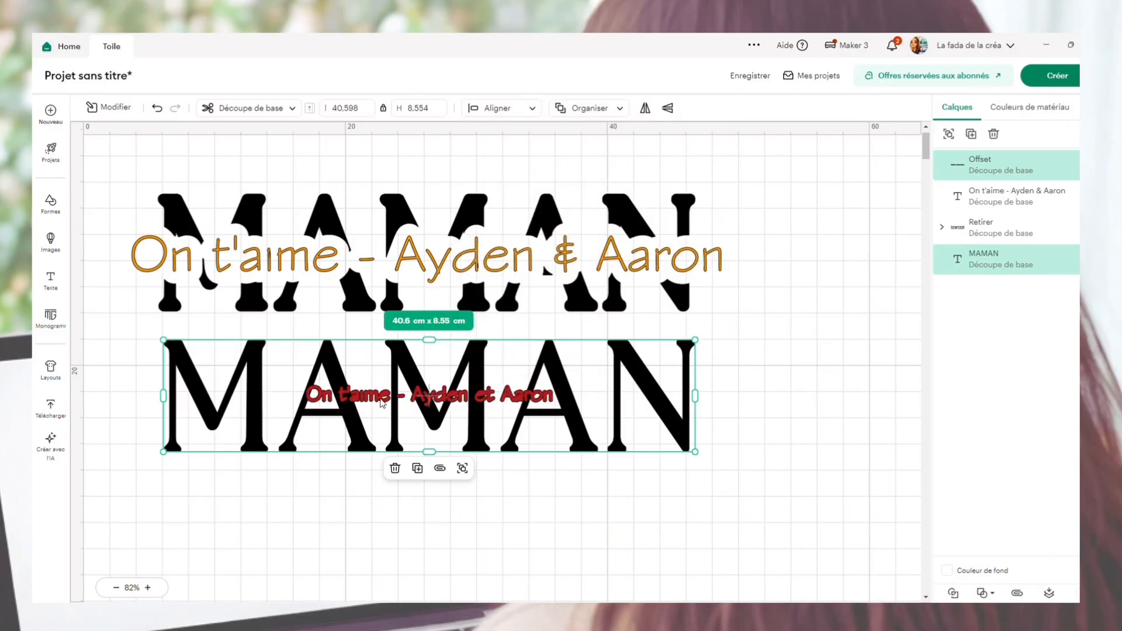
click(840, 382)
Step: Enlarge the dark red phrase to about 24.8 × 2.1 cm and centre it again on the lower MAMAN
click(549, 399)
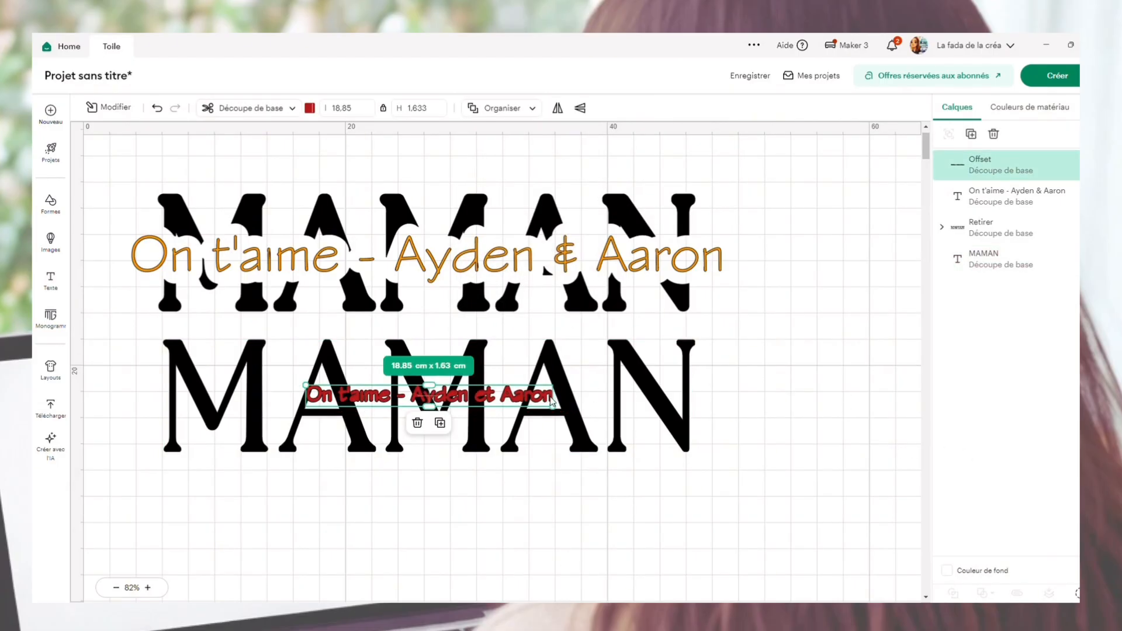
drag(553, 407, 631, 412)
drag(588, 498, 483, 388)
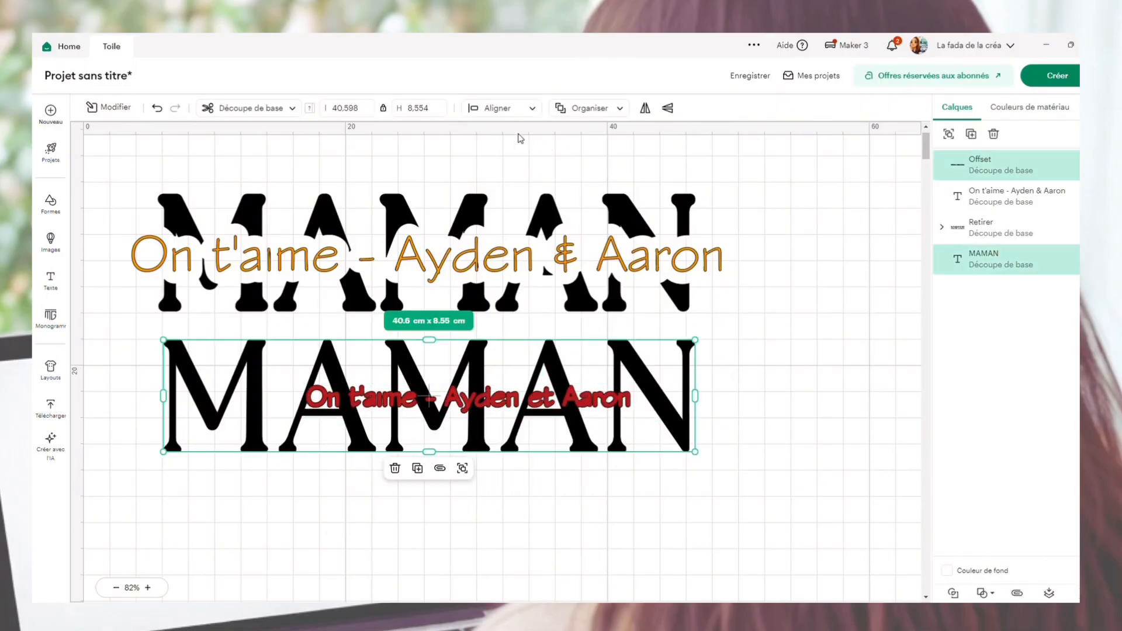
click(500, 108)
click(532, 271)
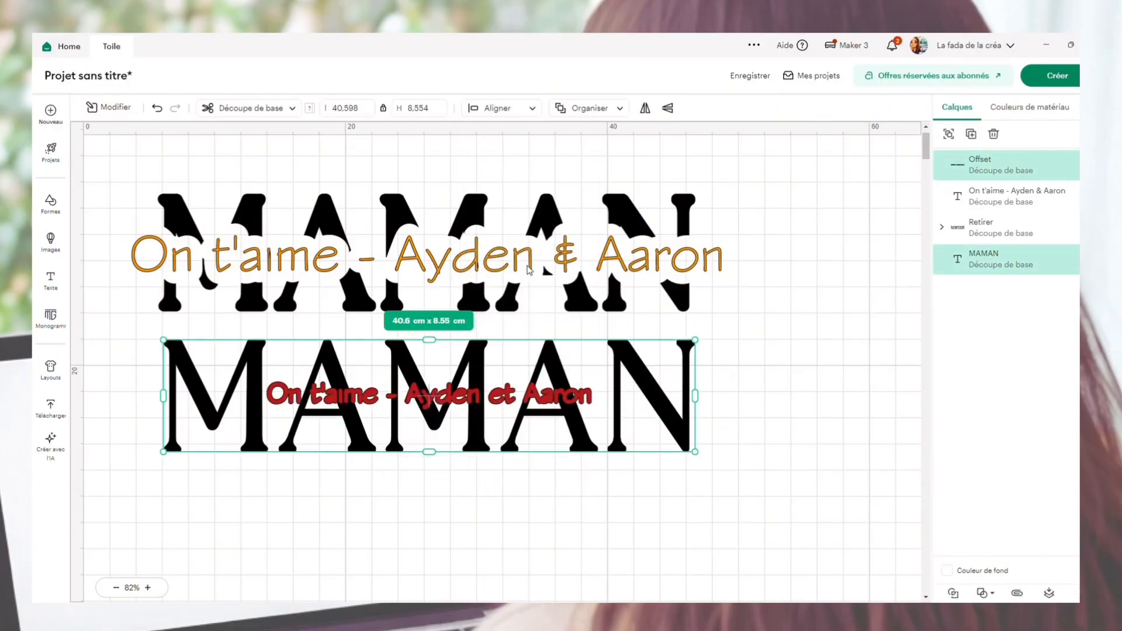
click(416, 504)
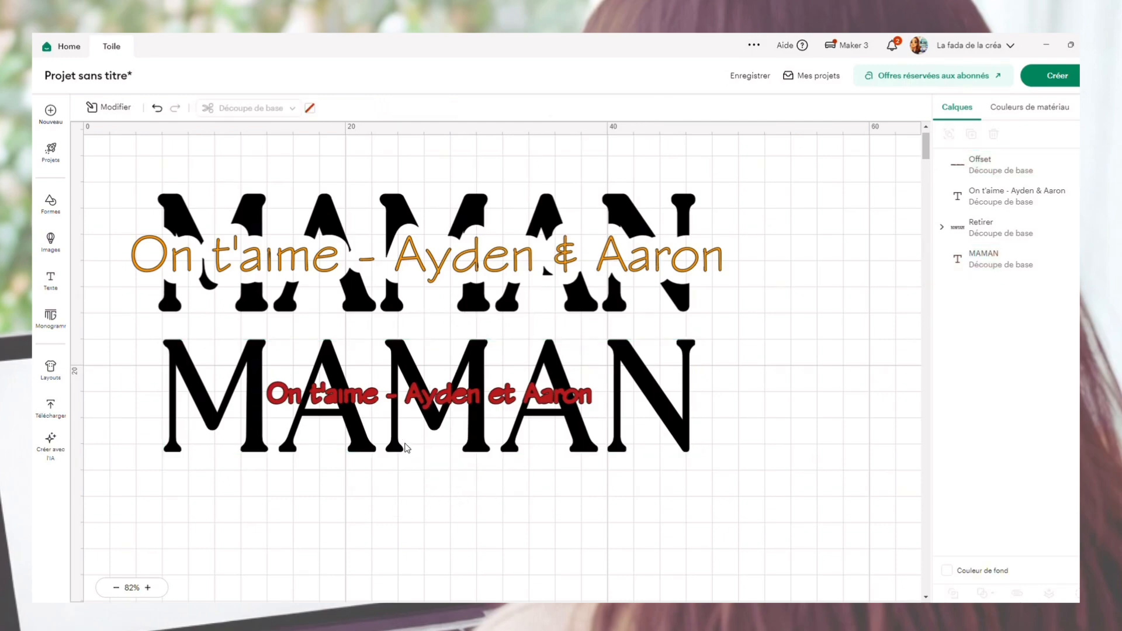
Step: Create a 0.423 cm offset with rounded corners around the dark red phrase
click(412, 402)
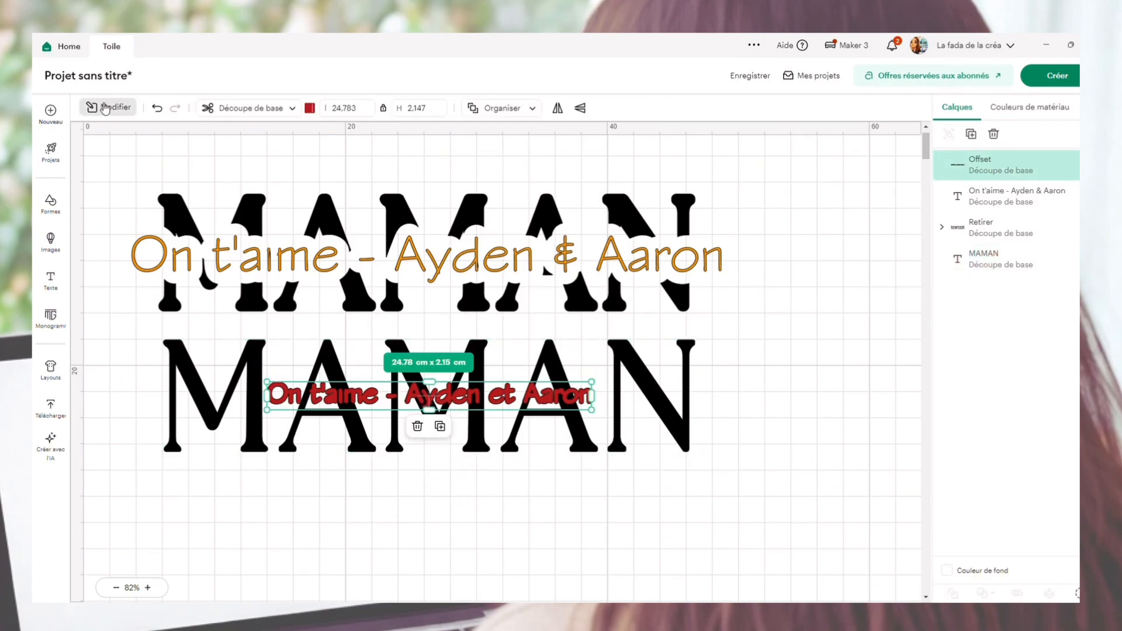
click(108, 107)
click(120, 272)
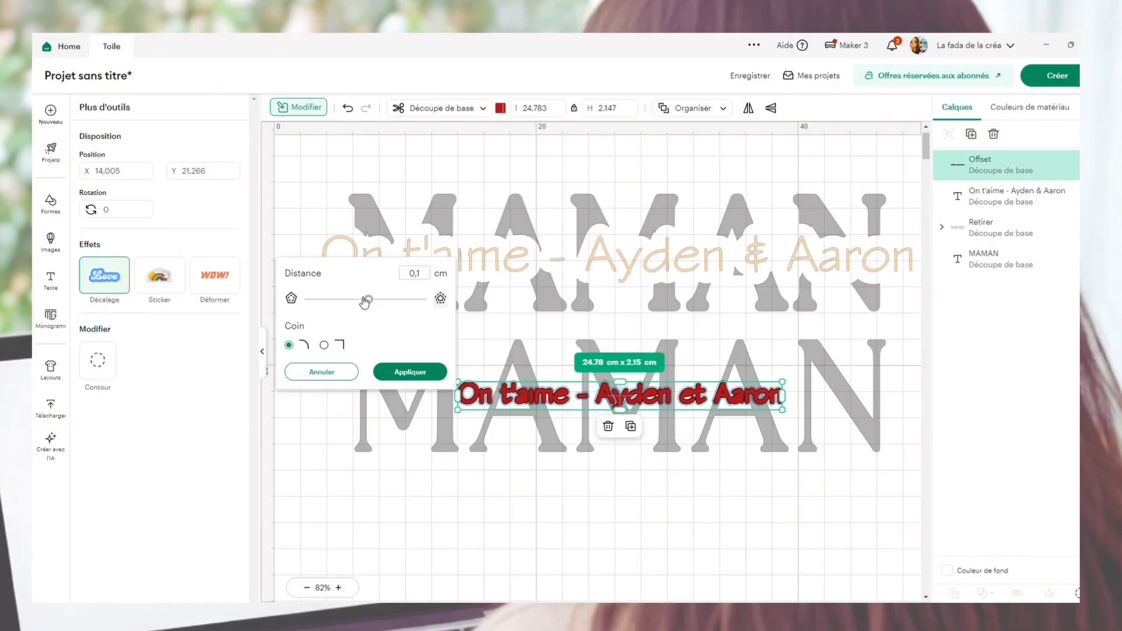
drag(368, 300, 379, 300)
click(413, 373)
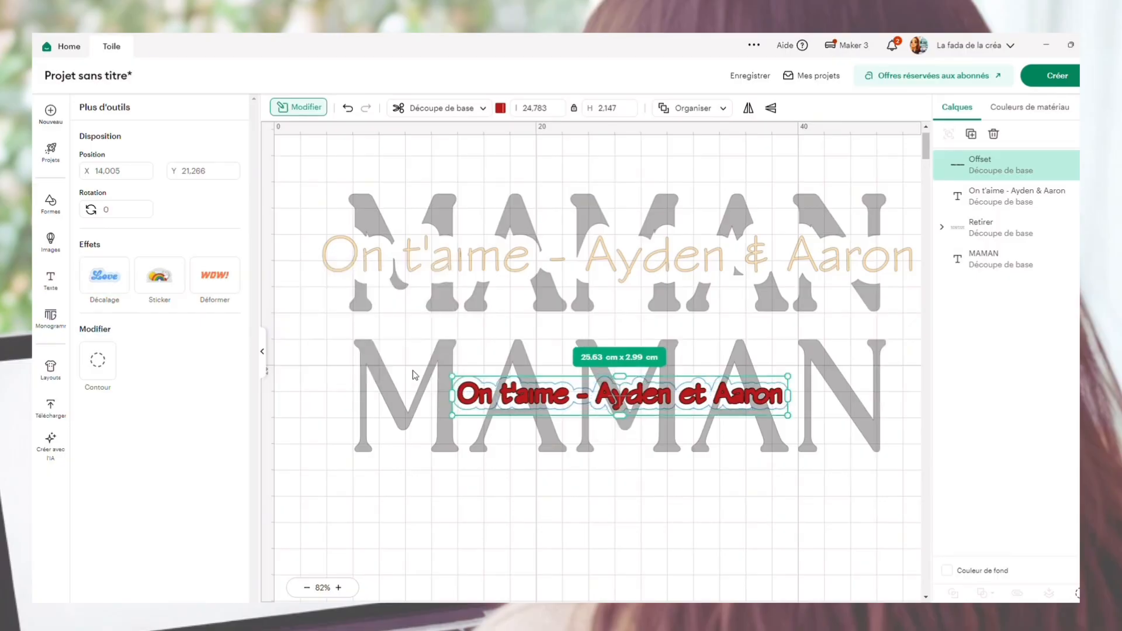
click(583, 553)
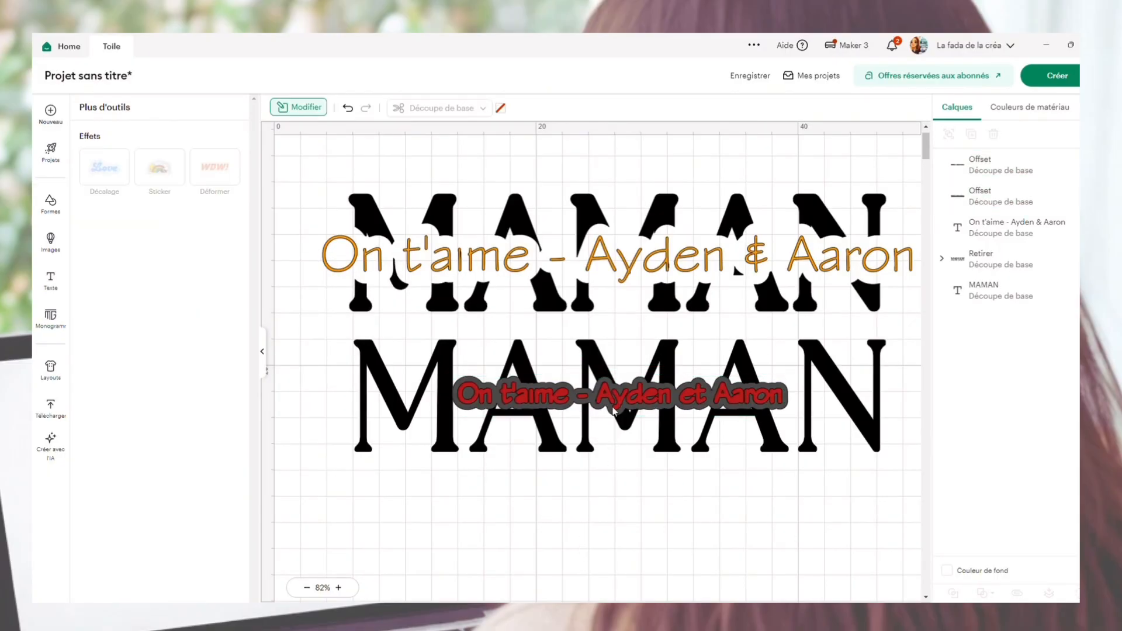
Step: Subtract the phrase's wide grey offset from the lower MAMAN, keeping the dark red phrase
click(607, 386)
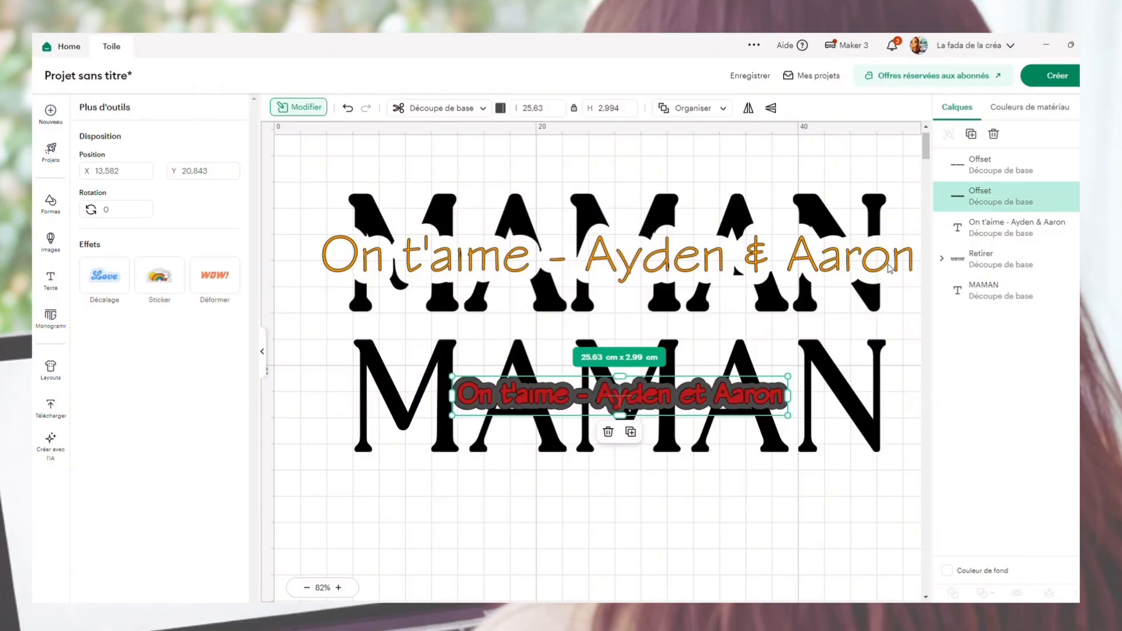
shift+click(993, 296)
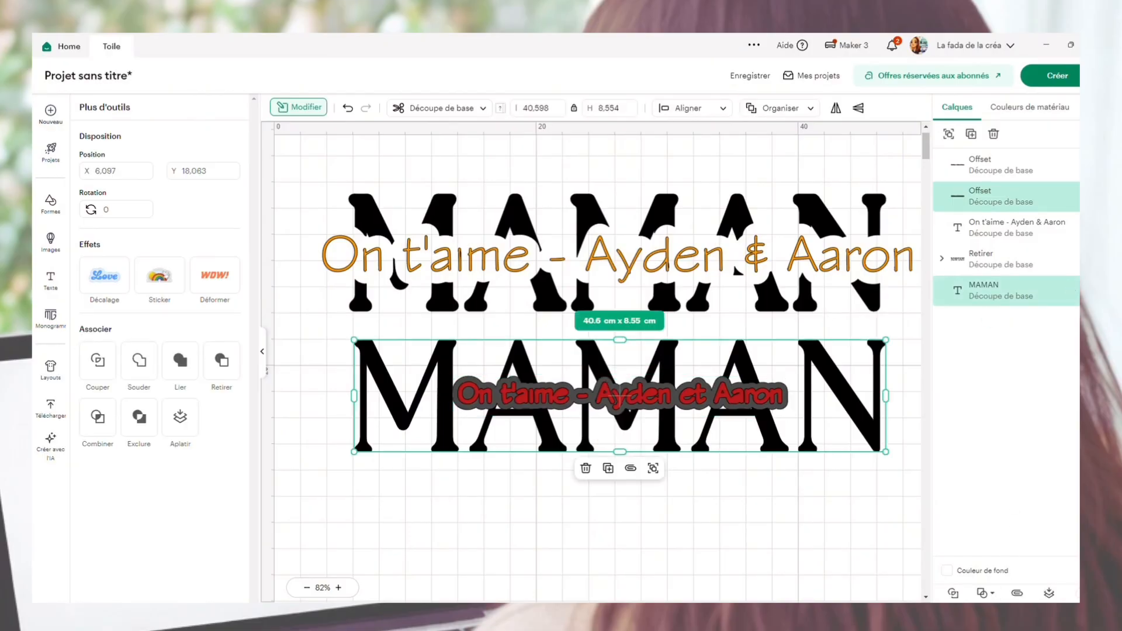
click(986, 593)
click(1009, 530)
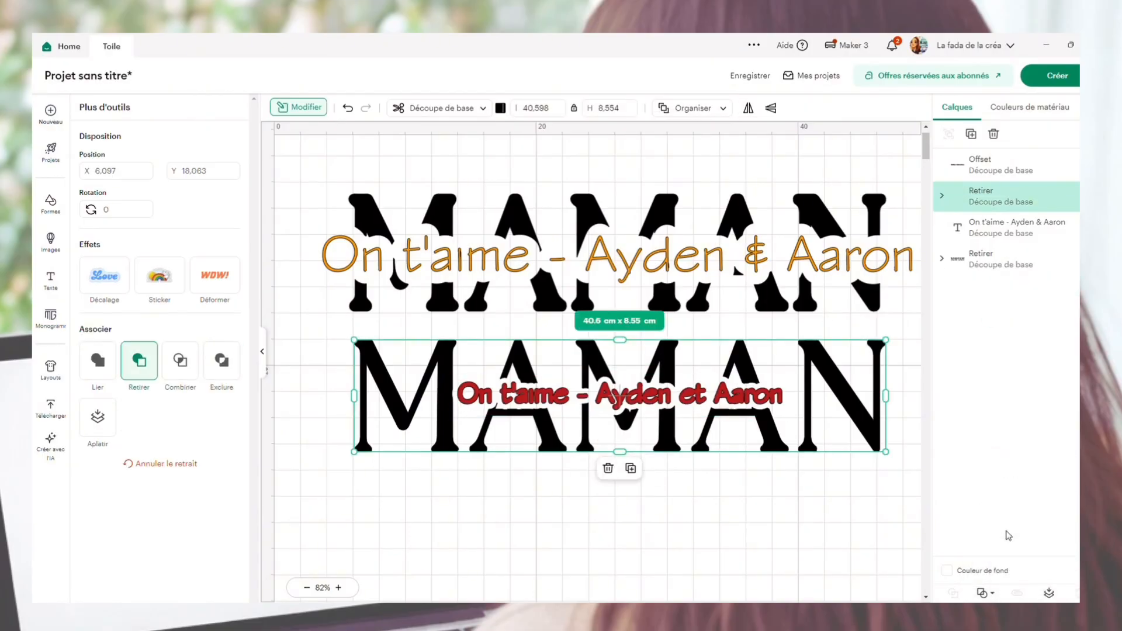
click(604, 514)
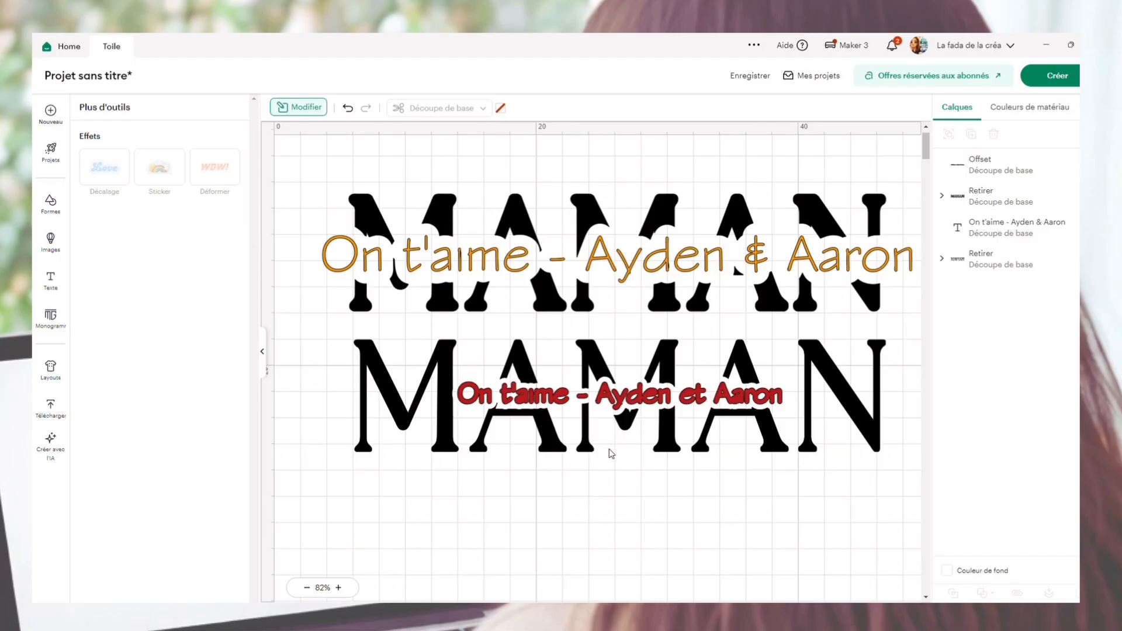
Step: Add a third text reading "MAMAN", enlarge it to about 43.5 × 8.9 cm and place it below the two designs
scroll(515, 502, down, 2)
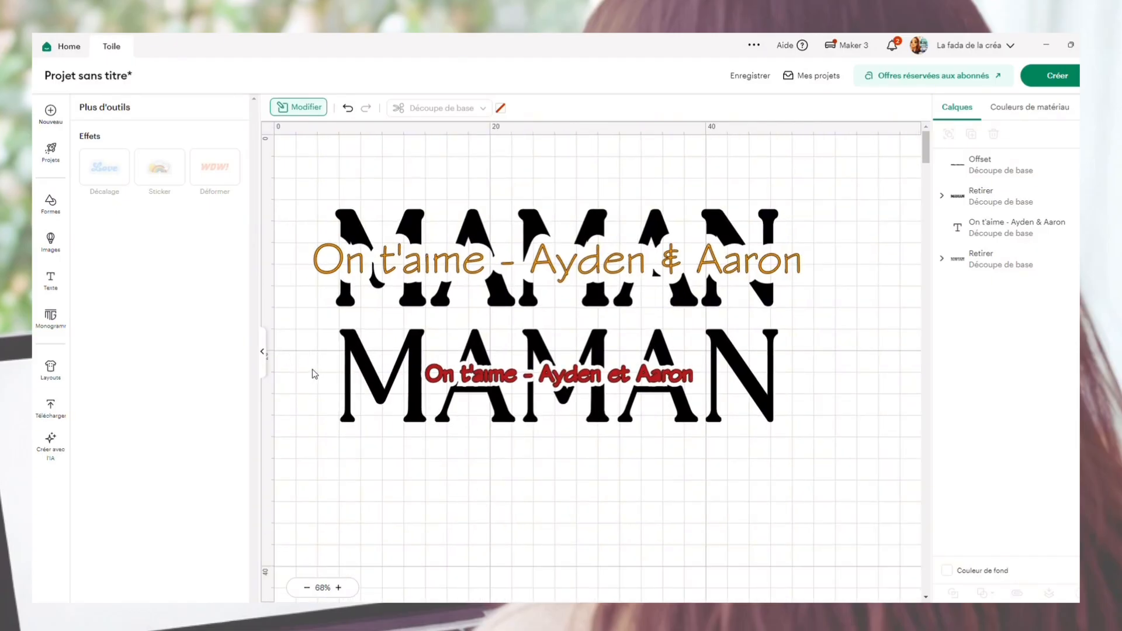
scroll(313, 374, down, 2)
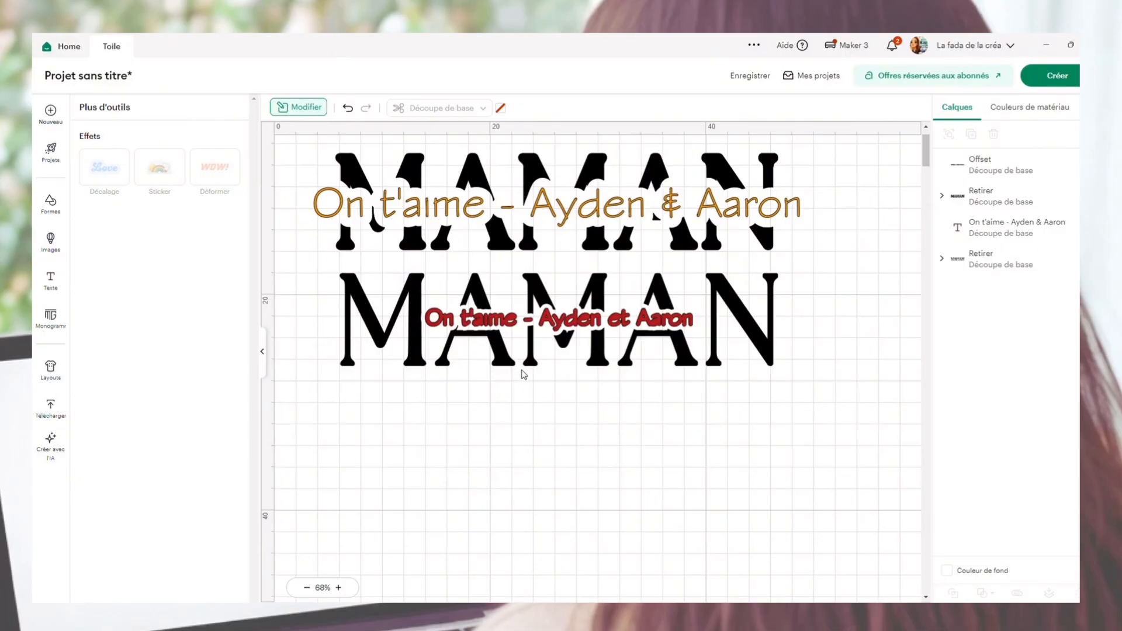
click(45, 281)
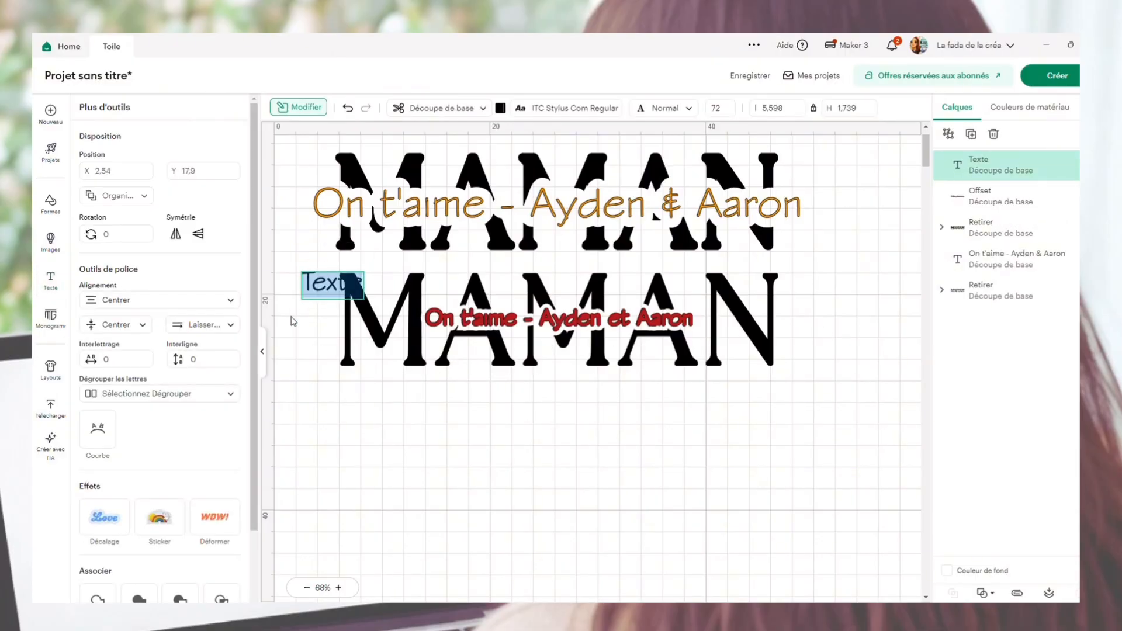
text(MAMA)
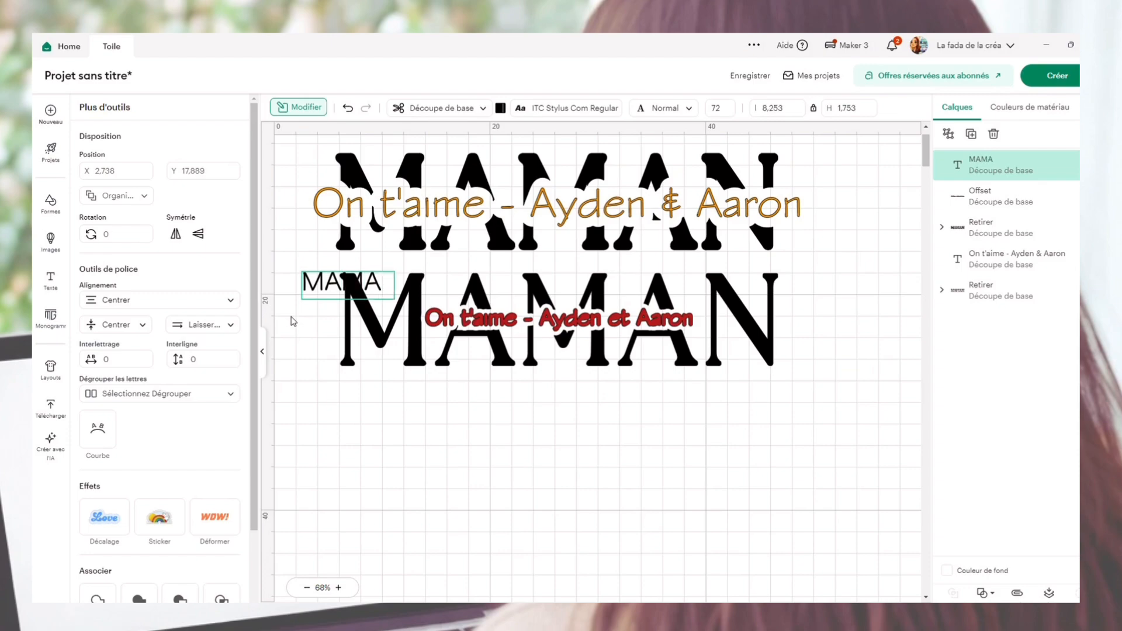
text(?N)
key(Return)
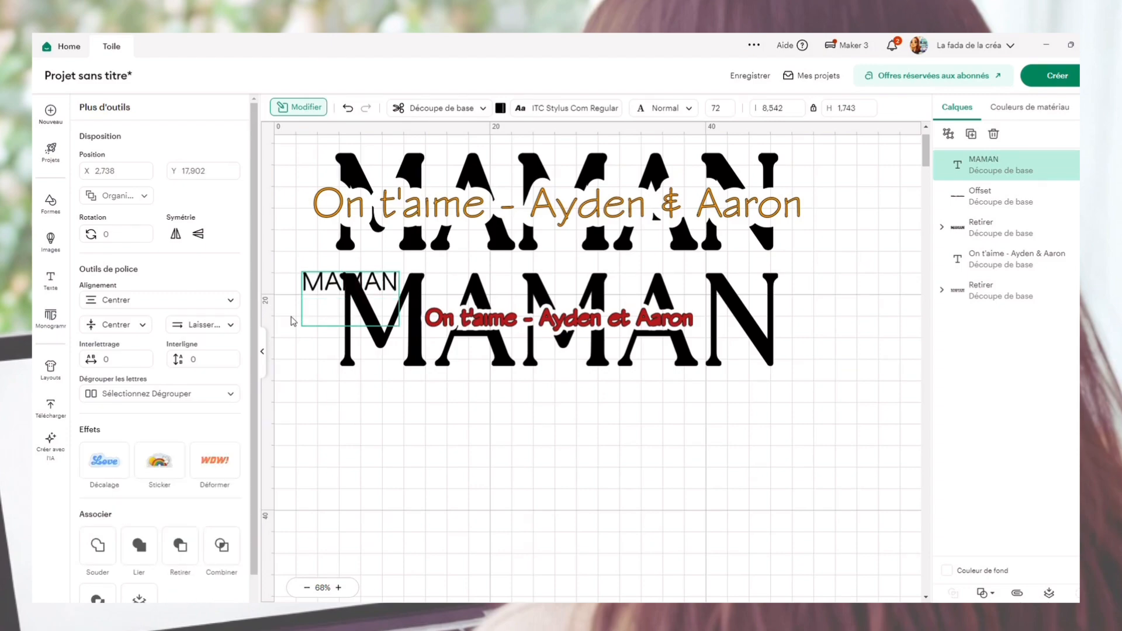
key(BackSpace)
click(444, 440)
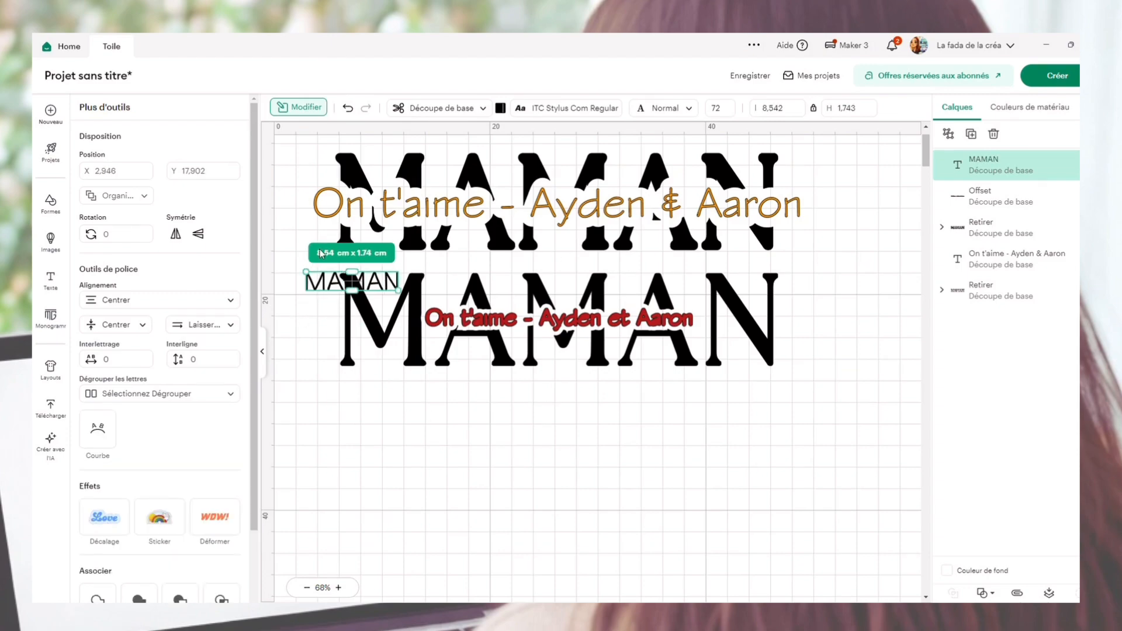
drag(353, 286, 560, 374)
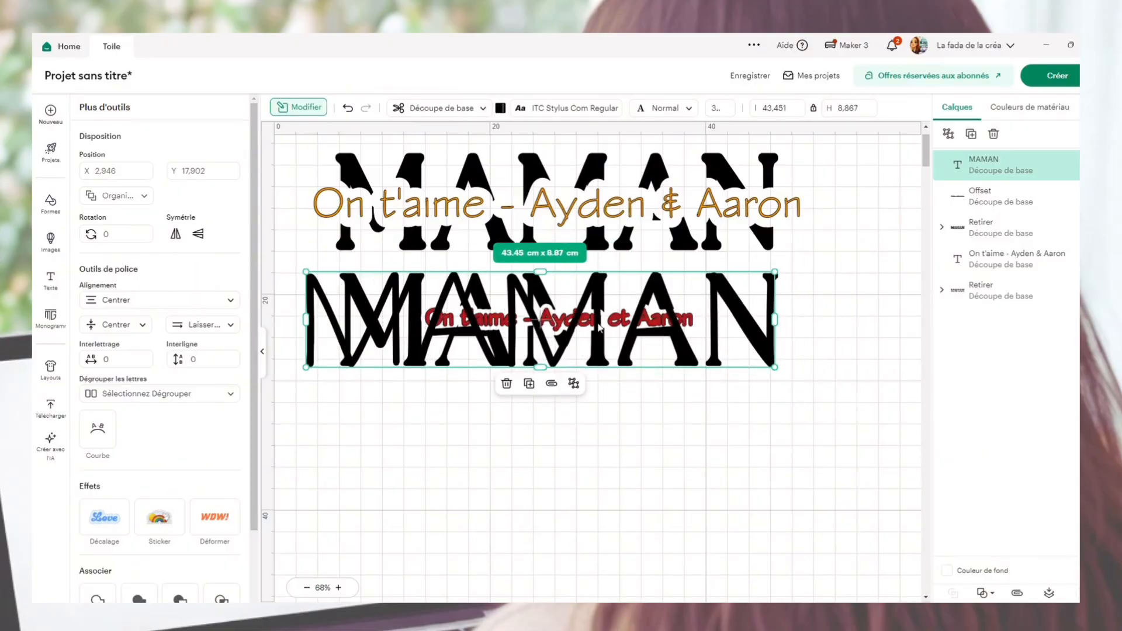
drag(602, 328, 624, 445)
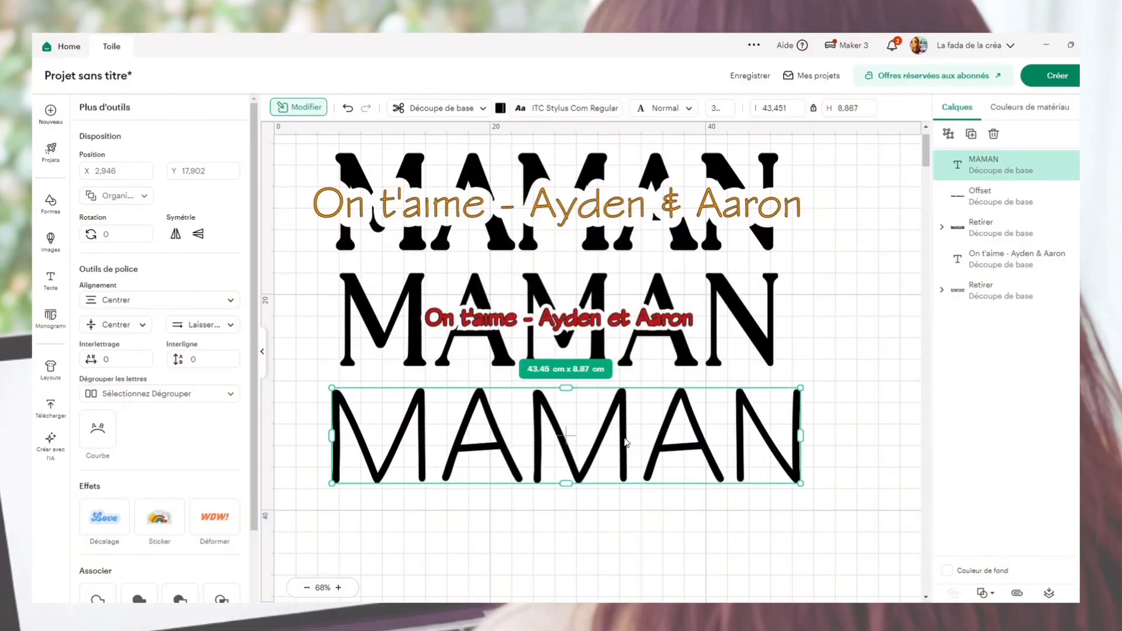
Step: Give the third MAMAN a welded 0.423 cm offset with rounded corners and delete its original text
click(104, 517)
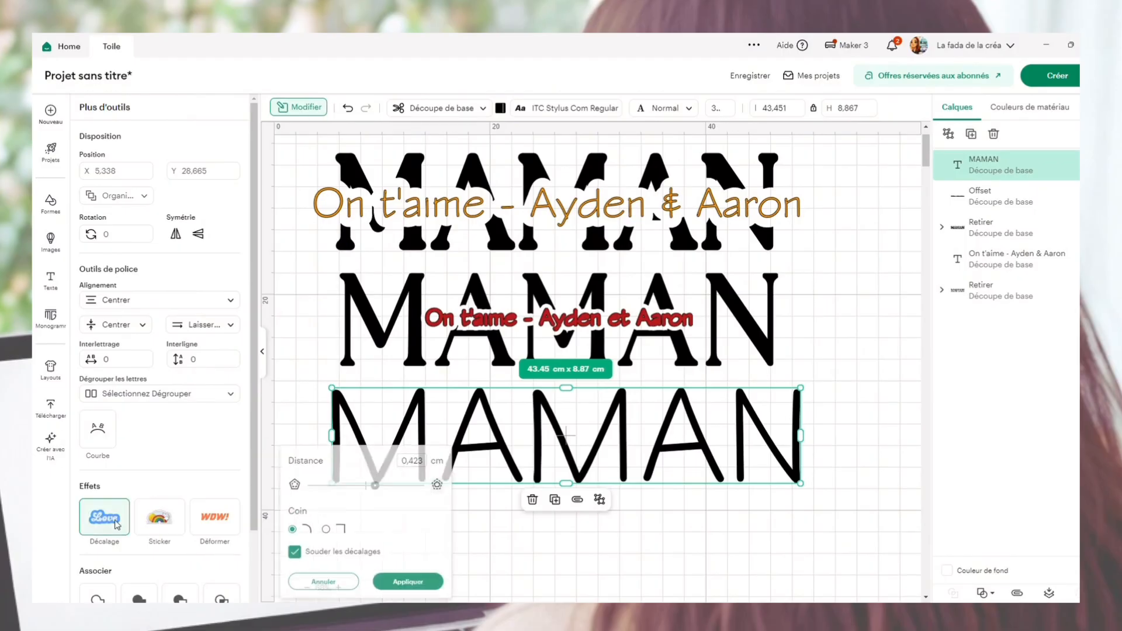
click(418, 584)
drag(603, 582, 602, 582)
key(Delete)
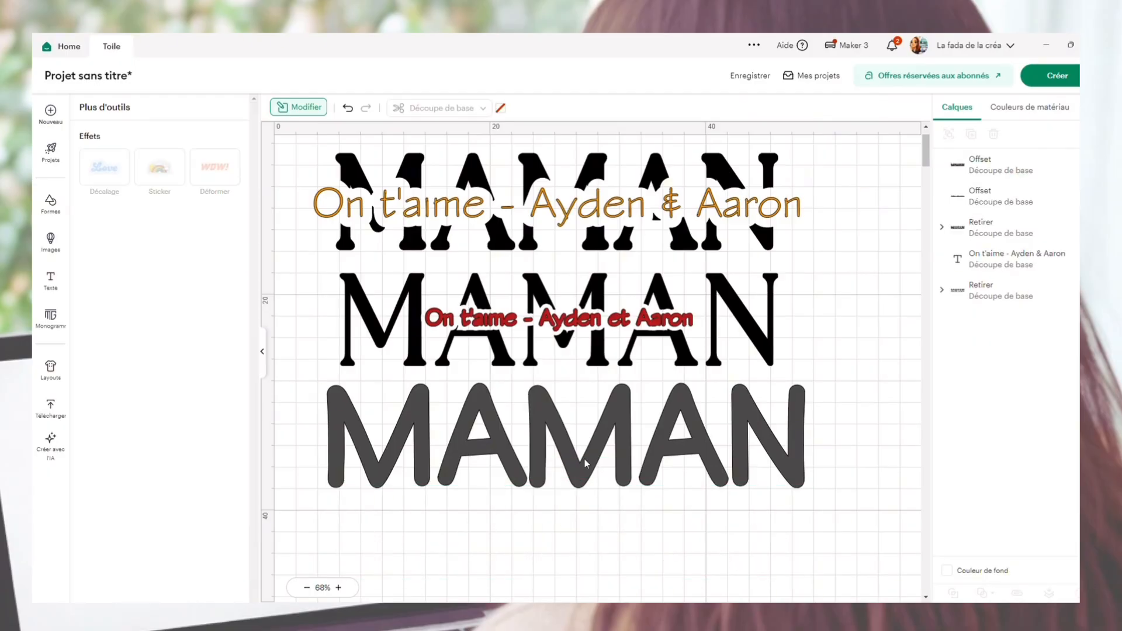
Step: Colour the third MAMAN's offset black
click(586, 456)
click(501, 109)
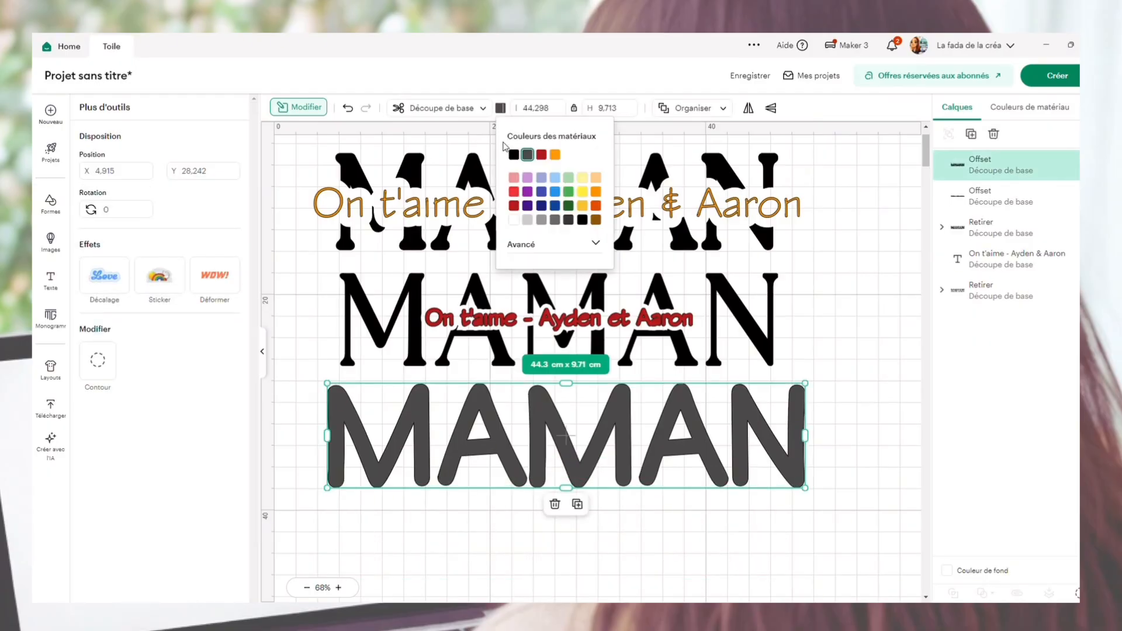
click(513, 155)
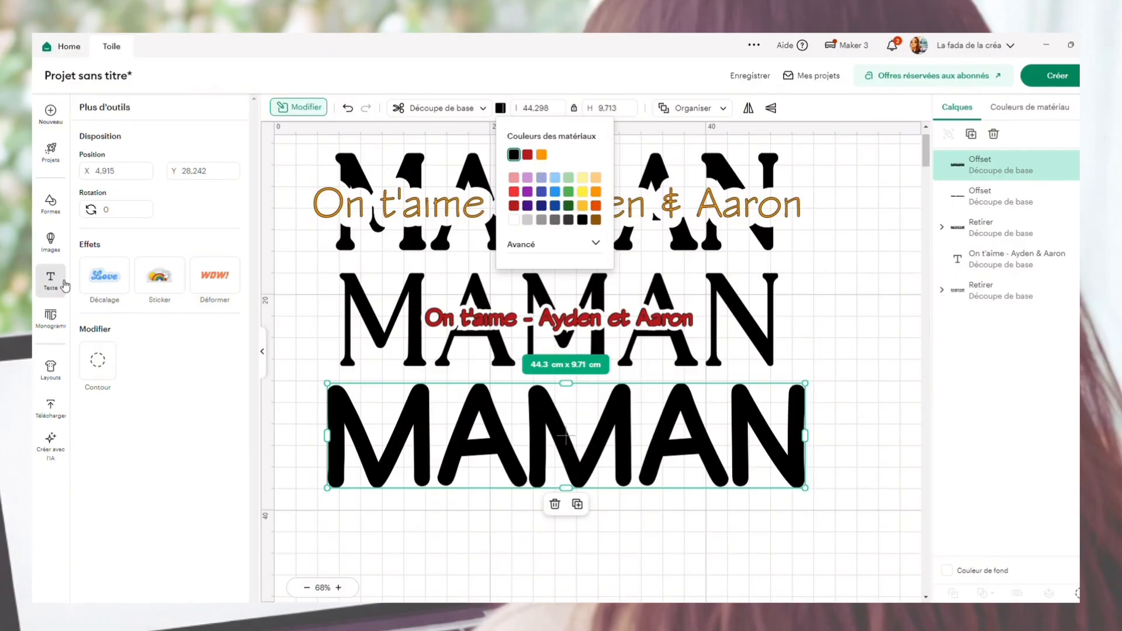
Step: Add a square and stretch it into a bar of about 47.25 × 2.48 cm across the middle of the third MAMAN
click(48, 206)
click(109, 461)
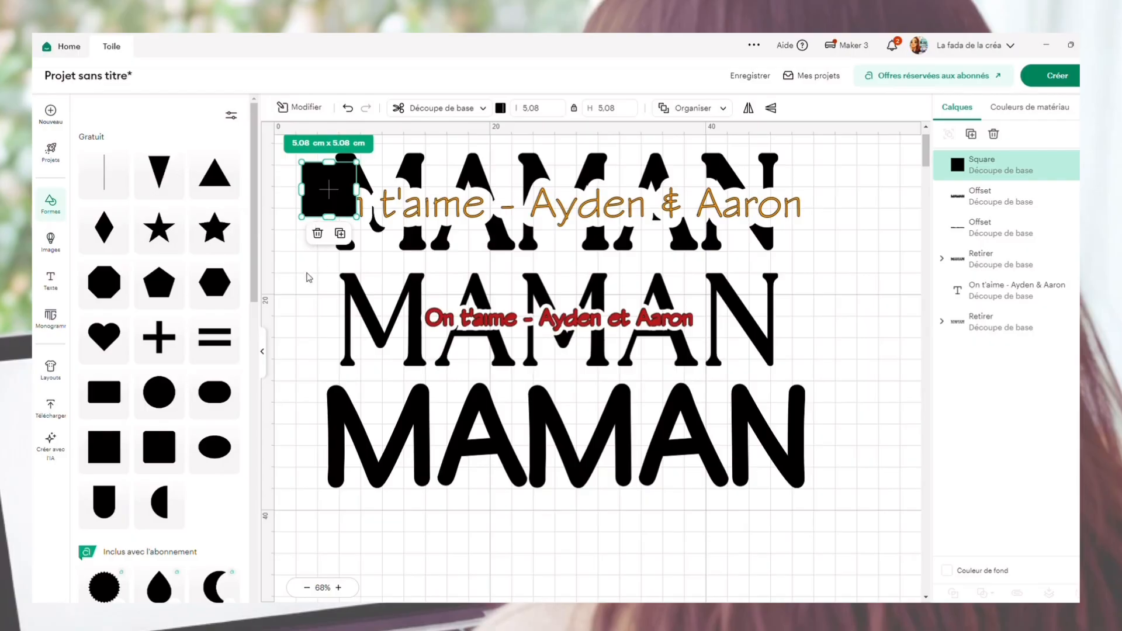
drag(333, 193, 823, 439)
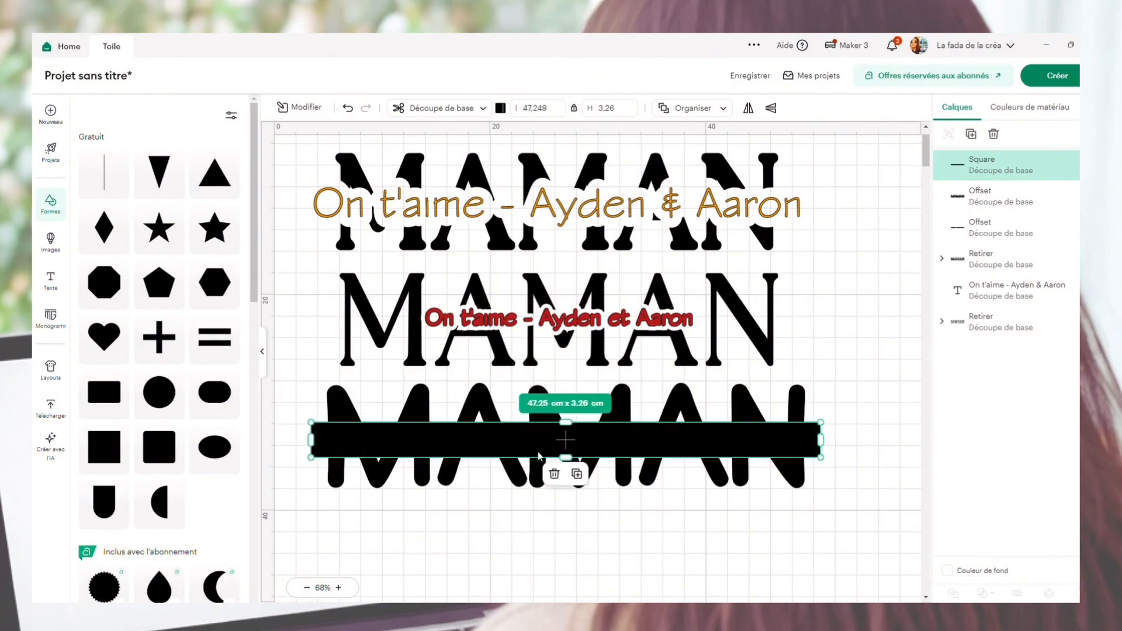
drag(538, 455, 533, 442)
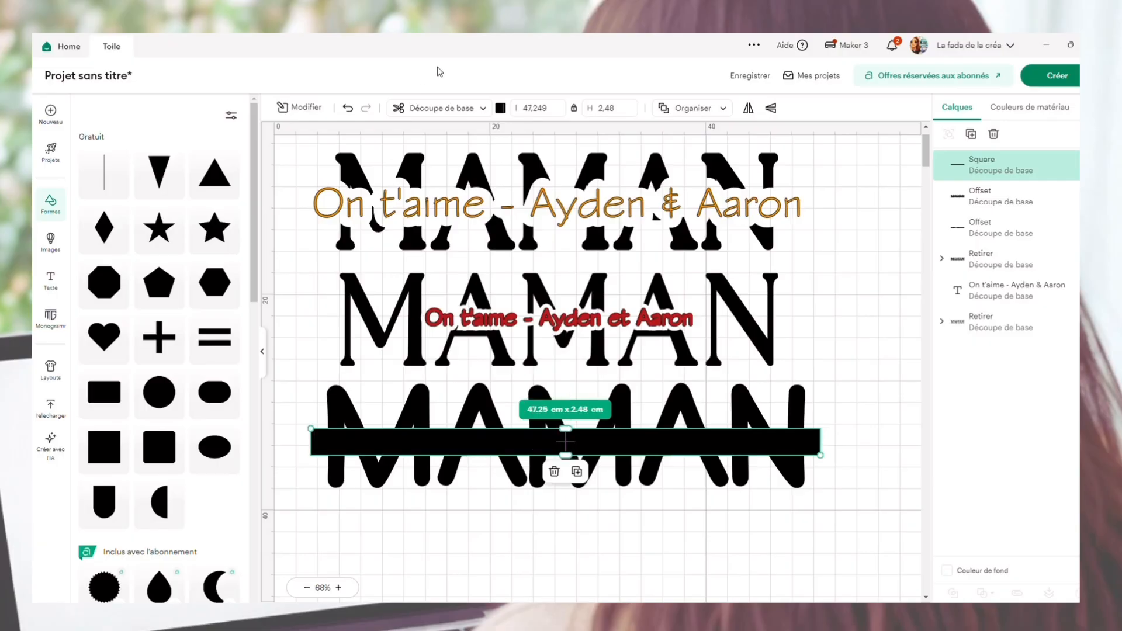
Step: Colour the bar across the third MAMAN white
click(500, 108)
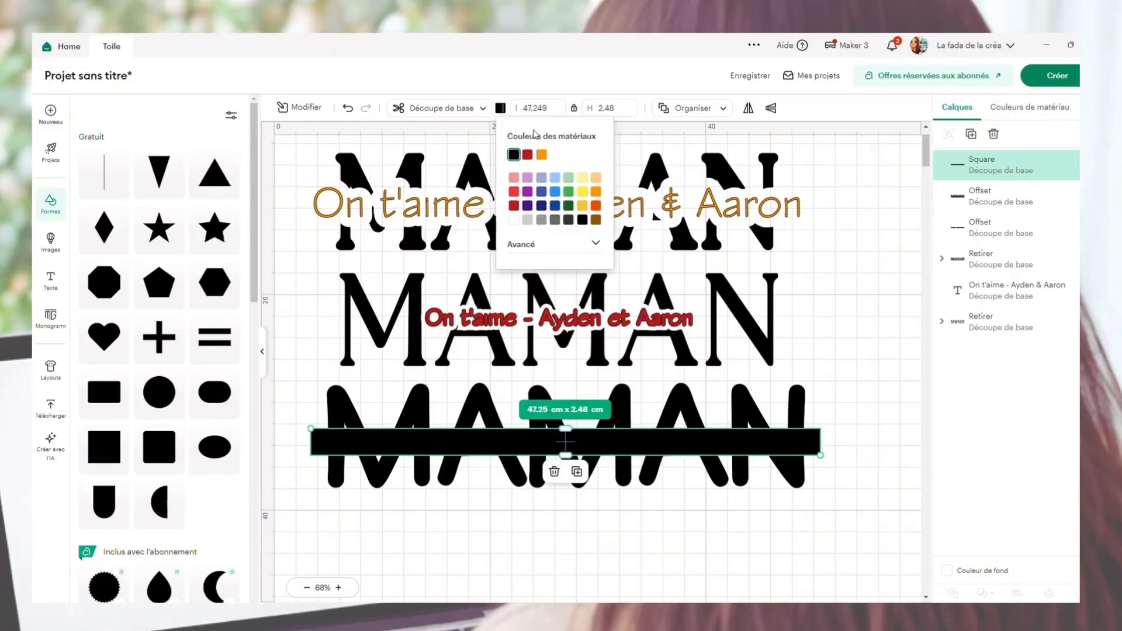
click(515, 221)
click(854, 395)
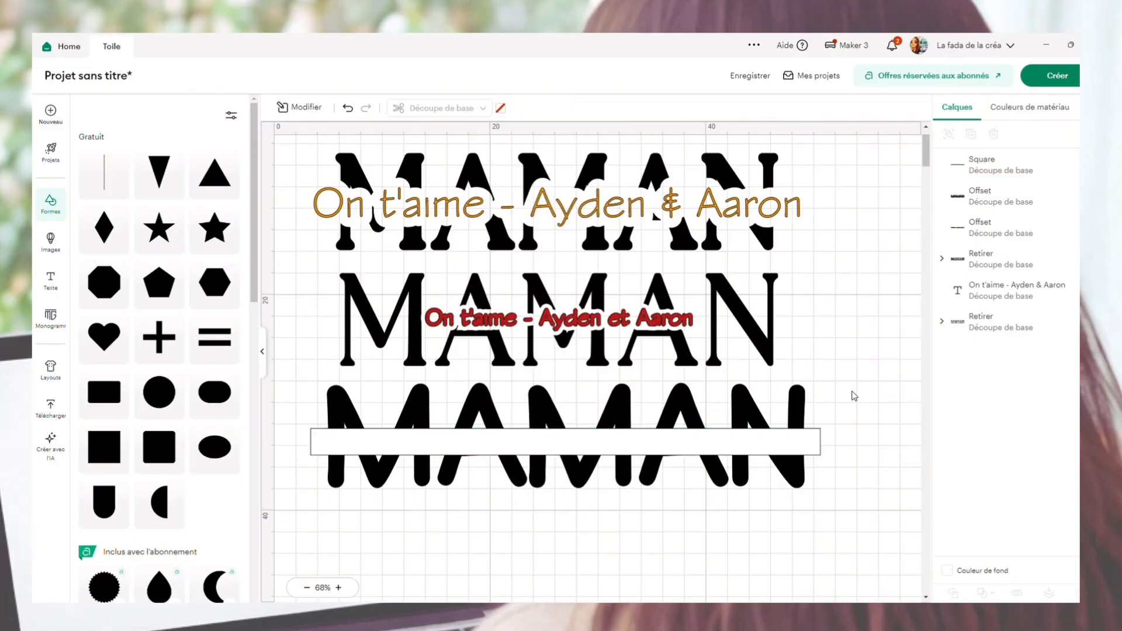
Step: Duplicate the white bar and place the copy below the third MAMAN
click(753, 447)
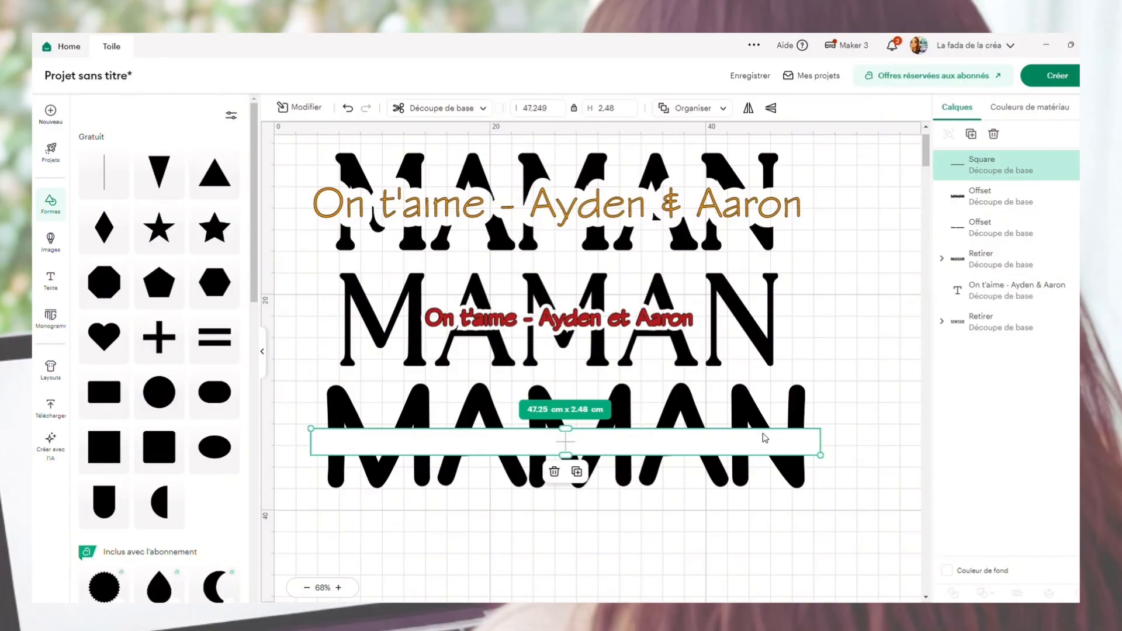
key(ctrl+d)
drag(620, 189, 617, 534)
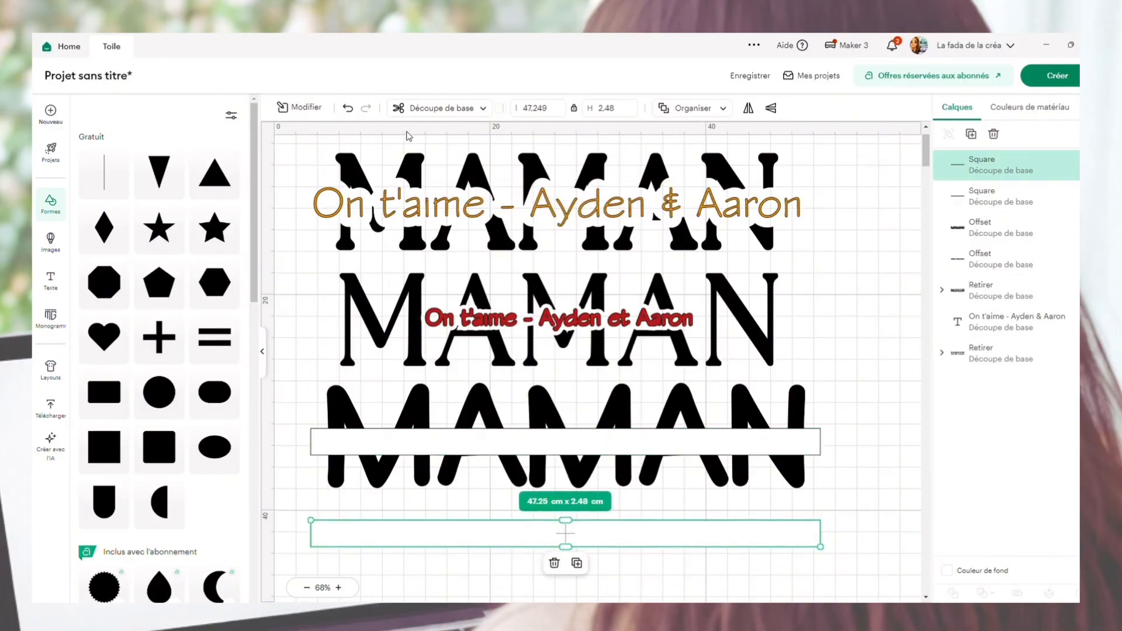
Step: Colour the bar copy below the third MAMAN black
click(501, 109)
click(515, 155)
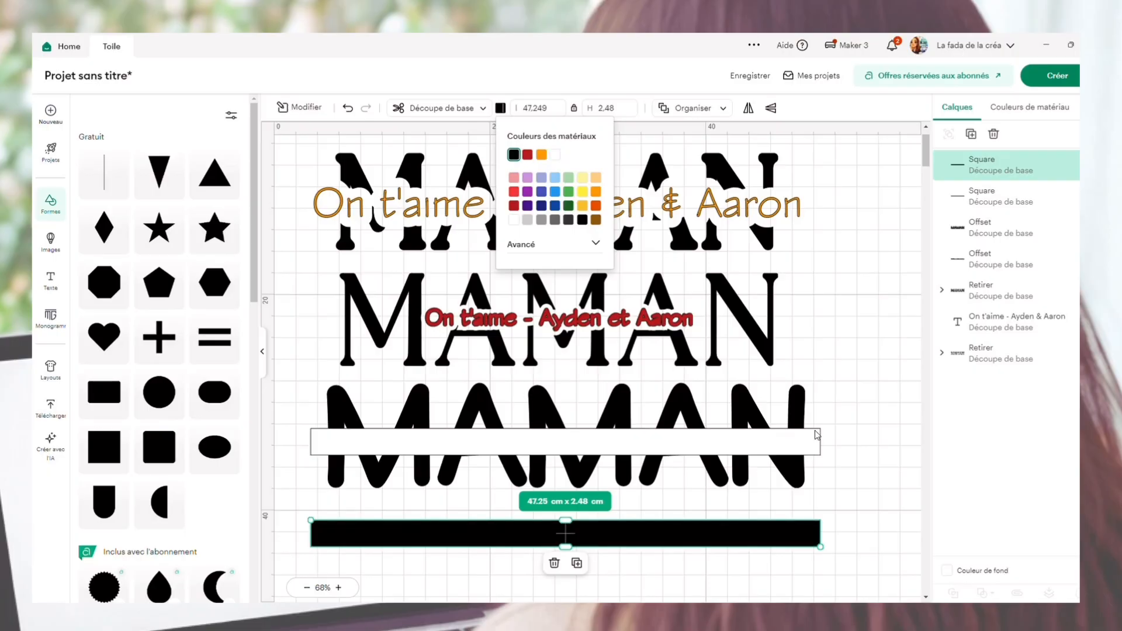
click(781, 443)
Step: Cut the white bar out of the third MAMAN's offset letters with Retirer
drag(300, 389, 427, 501)
click(985, 593)
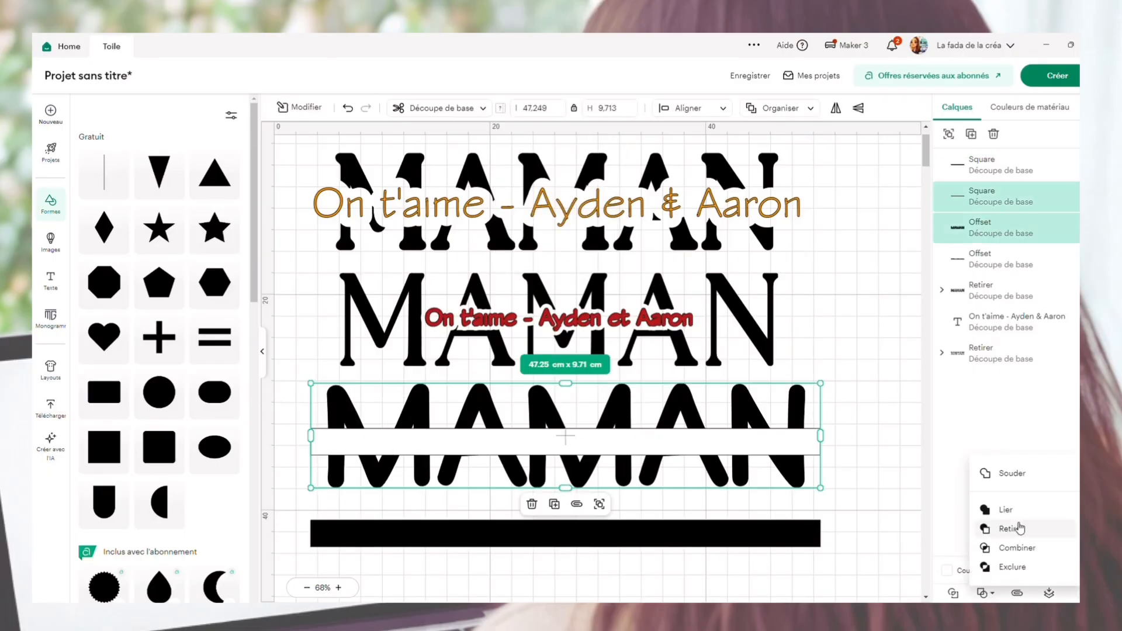
click(1013, 529)
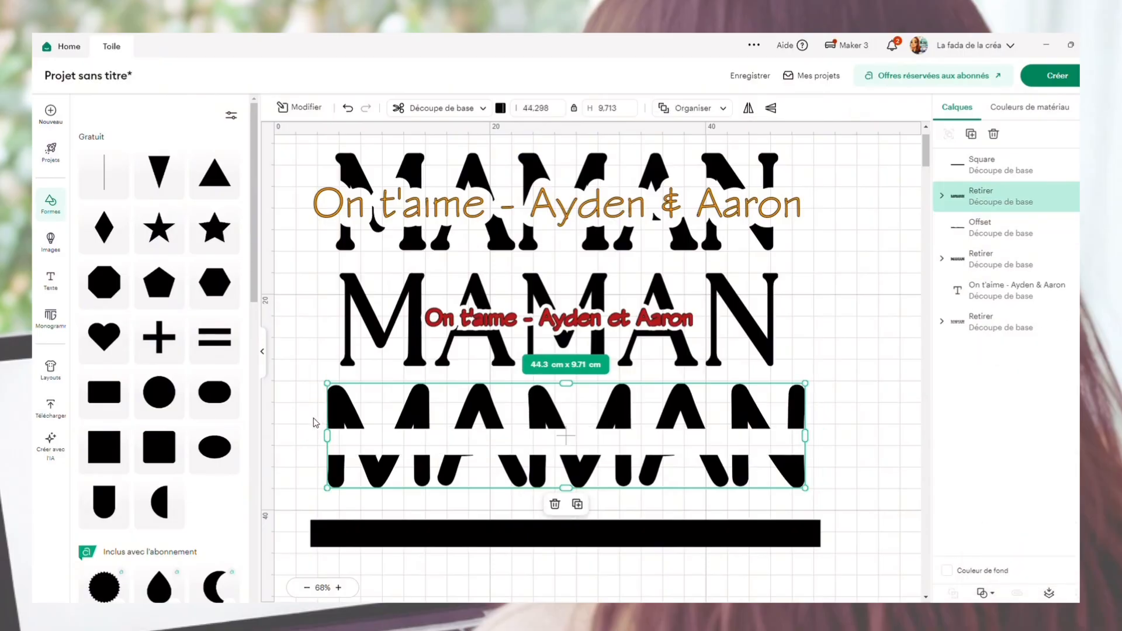
click(832, 432)
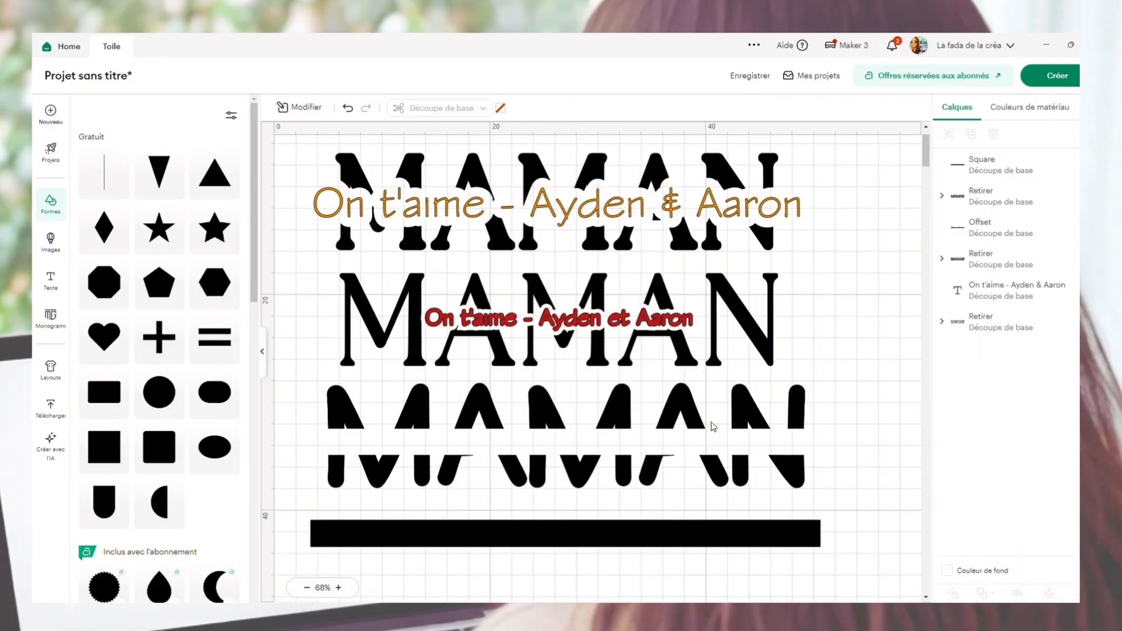
Step: Thin the black bar to about 47.25 × 0.66 cm and line both edges of the third MAMAN's gap with it and a duplicate
click(263, 353)
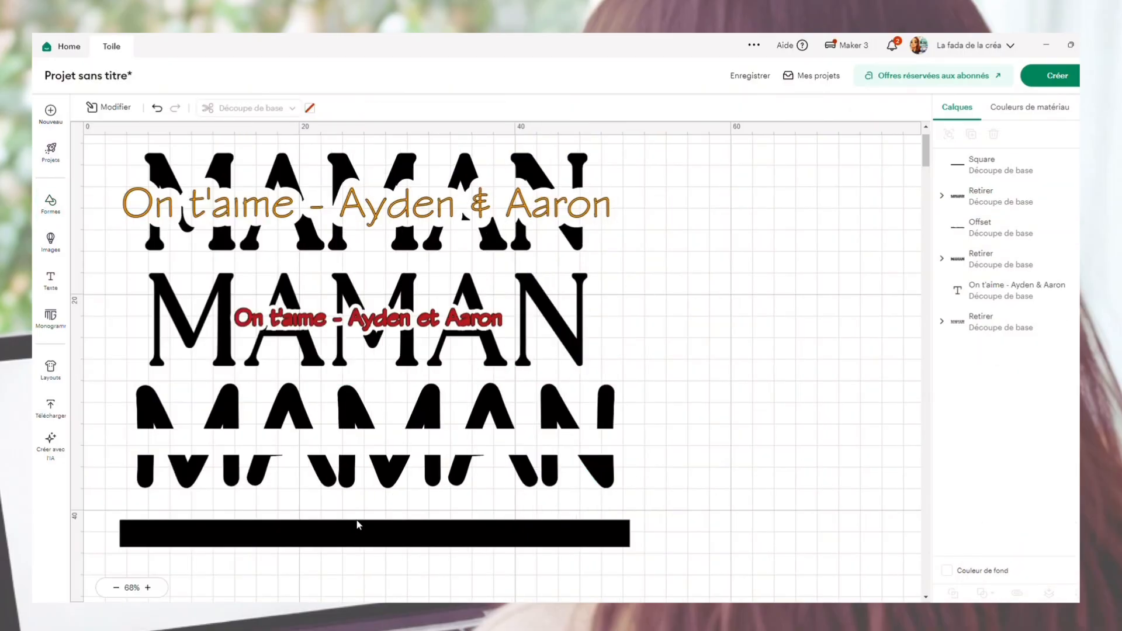
drag(358, 525, 399, 535)
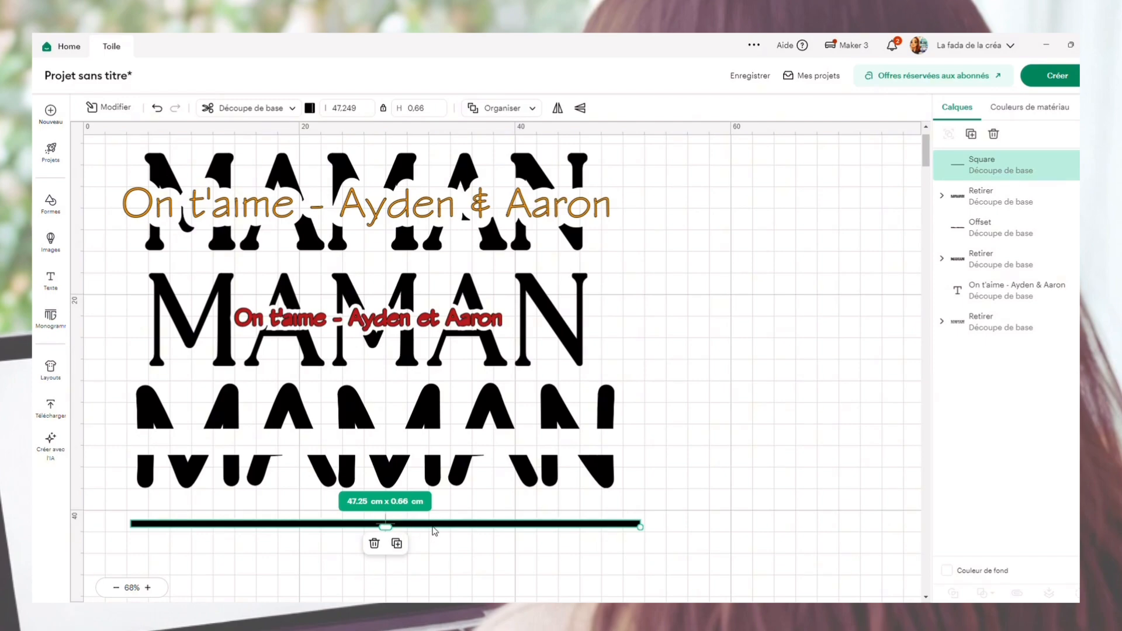
key(ctrl+d)
drag(488, 195, 474, 435)
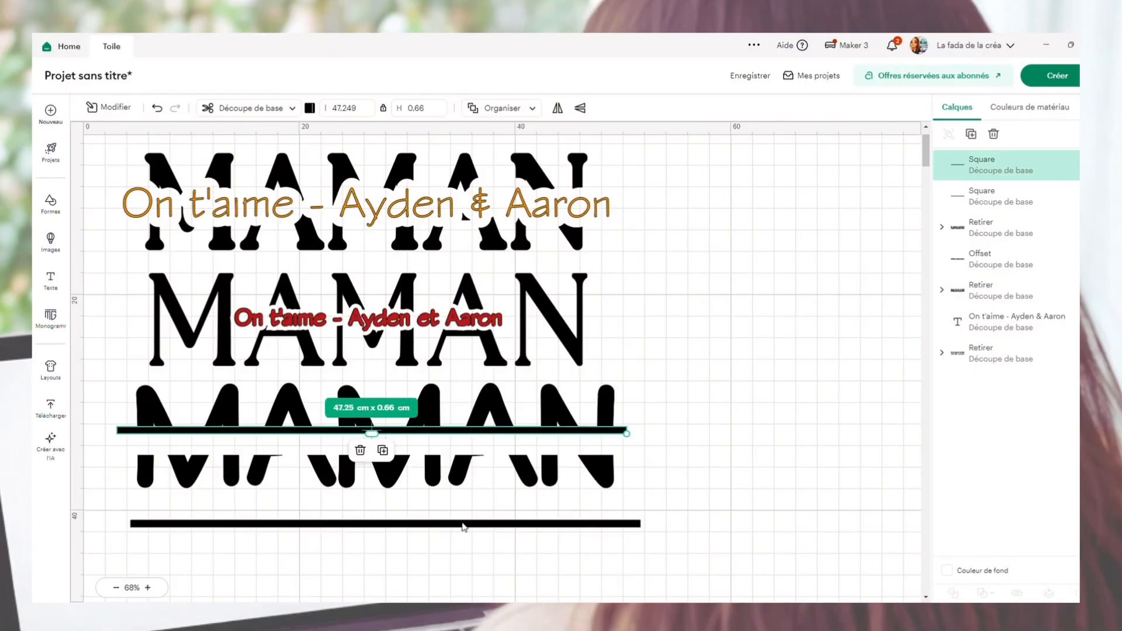
drag(466, 526, 450, 455)
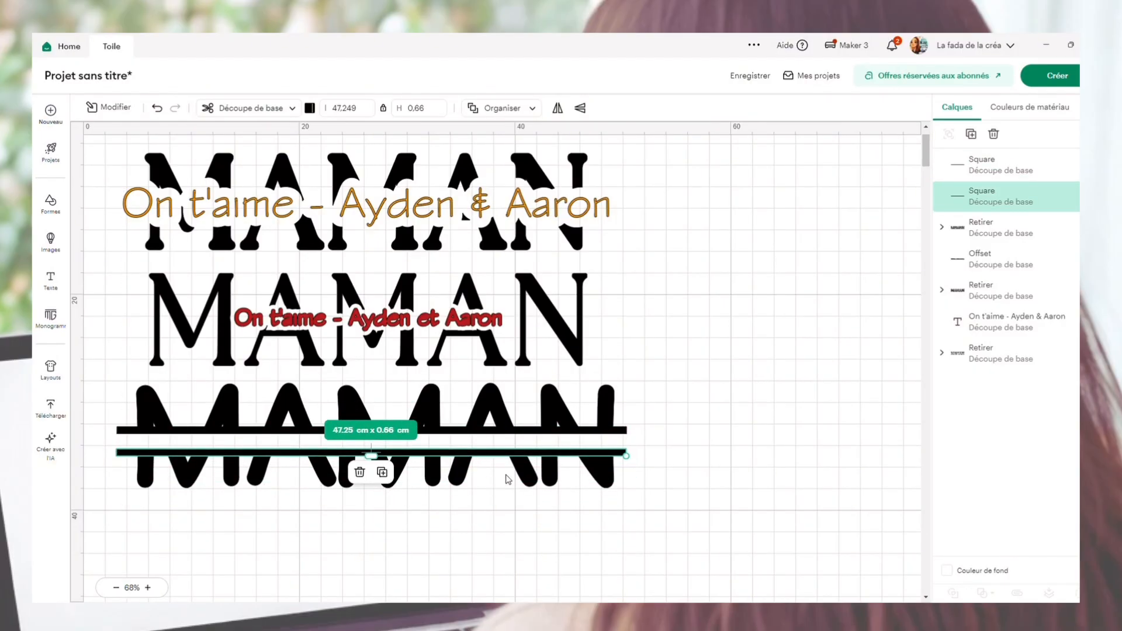
Step: Add a text line reading "MAMAN ON T'AIME -" followed by the two children's first names in capitals, joined by "&"
scroll(457, 458, up, 5)
scroll(279, 561, left, 5)
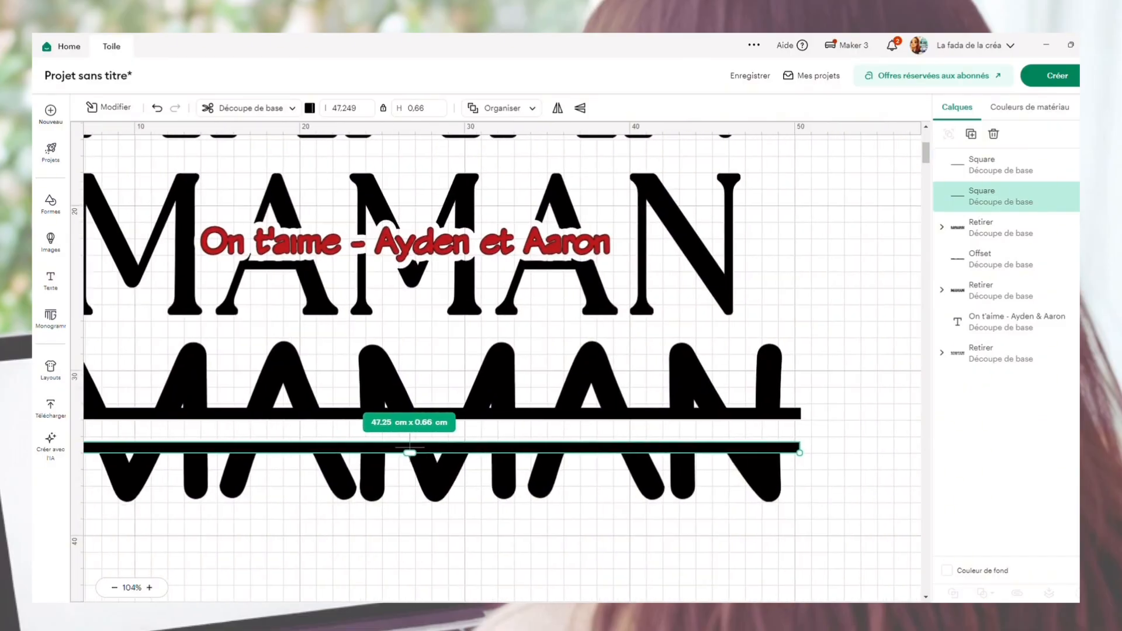
scroll(476, 442, up, 2)
scroll(483, 443, down, 4)
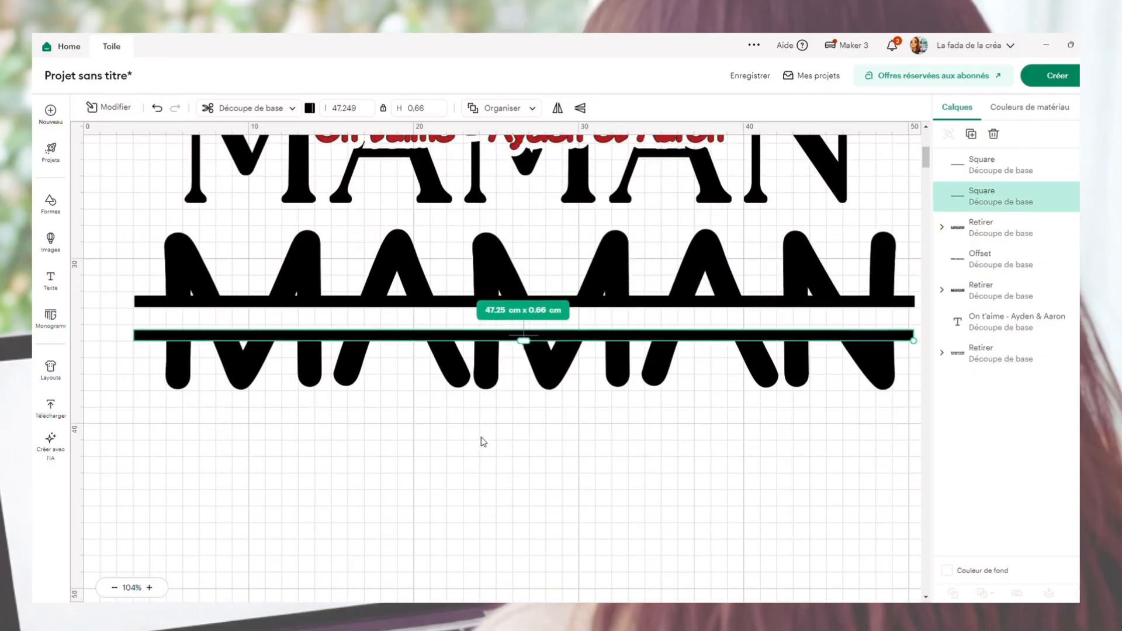
click(509, 497)
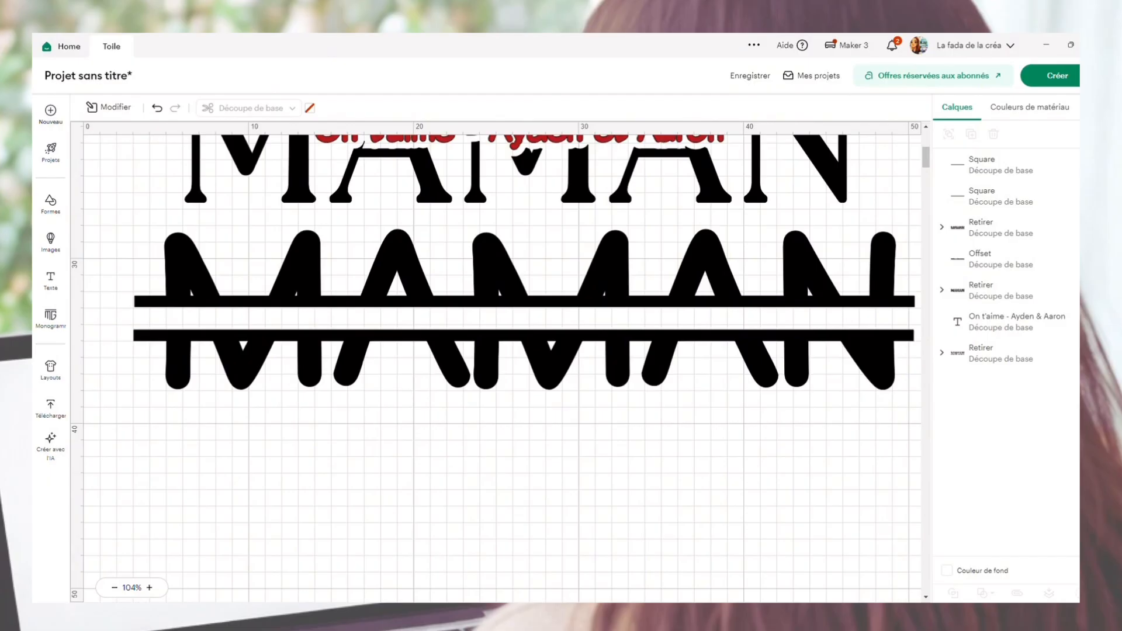
scroll(502, 362, right, 1)
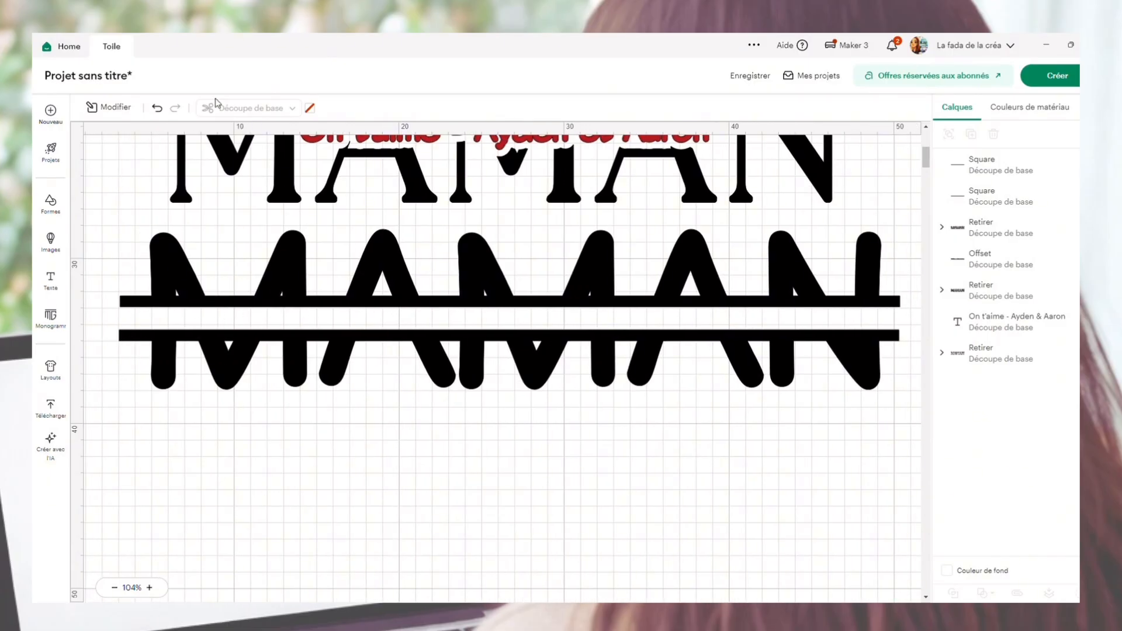
click(51, 279)
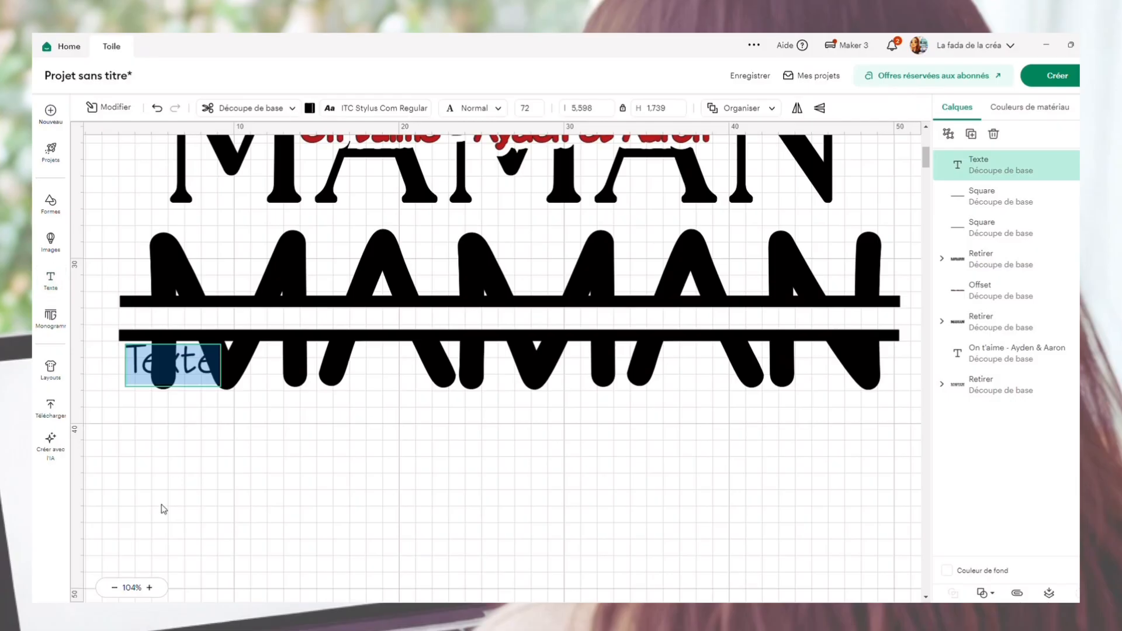
text(MAMAN)
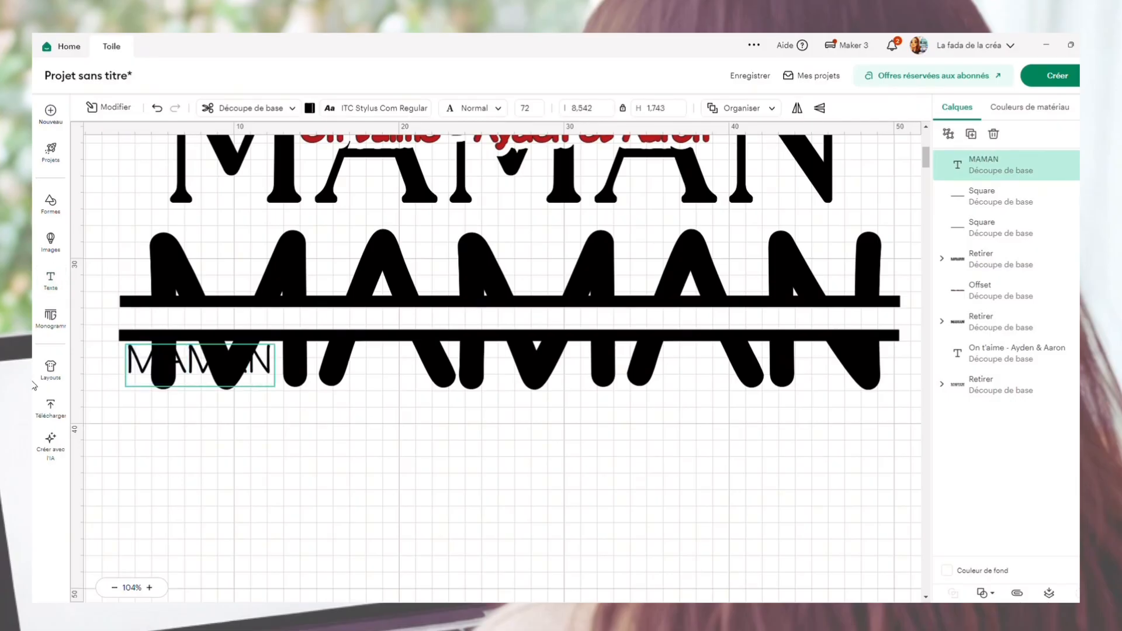
text( ON T'AIME -)
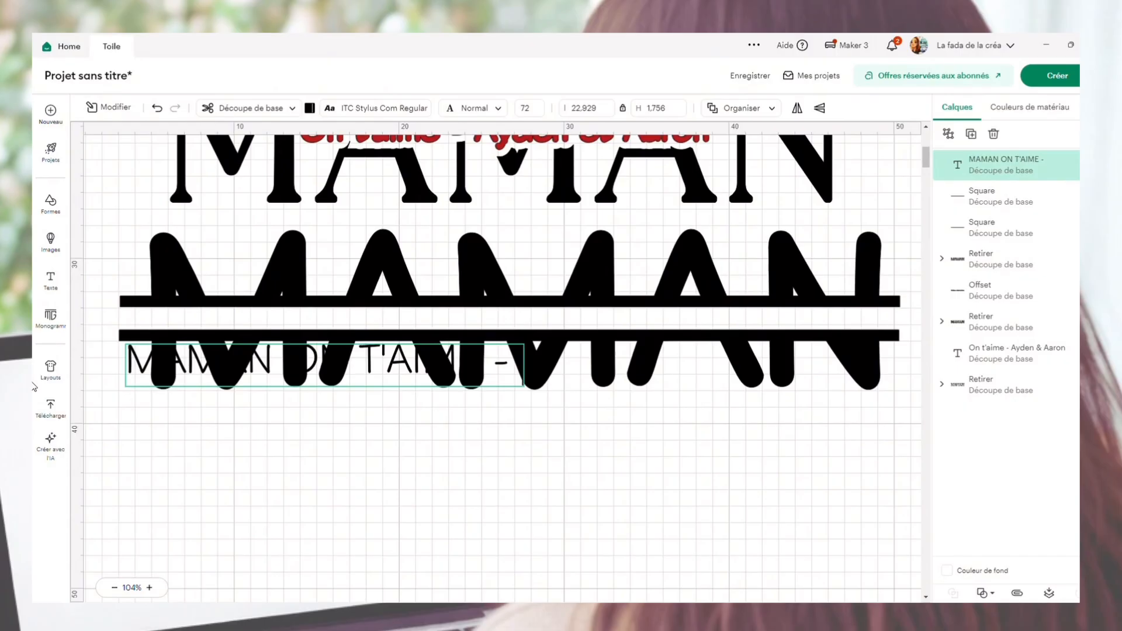
text(AYDEN &)
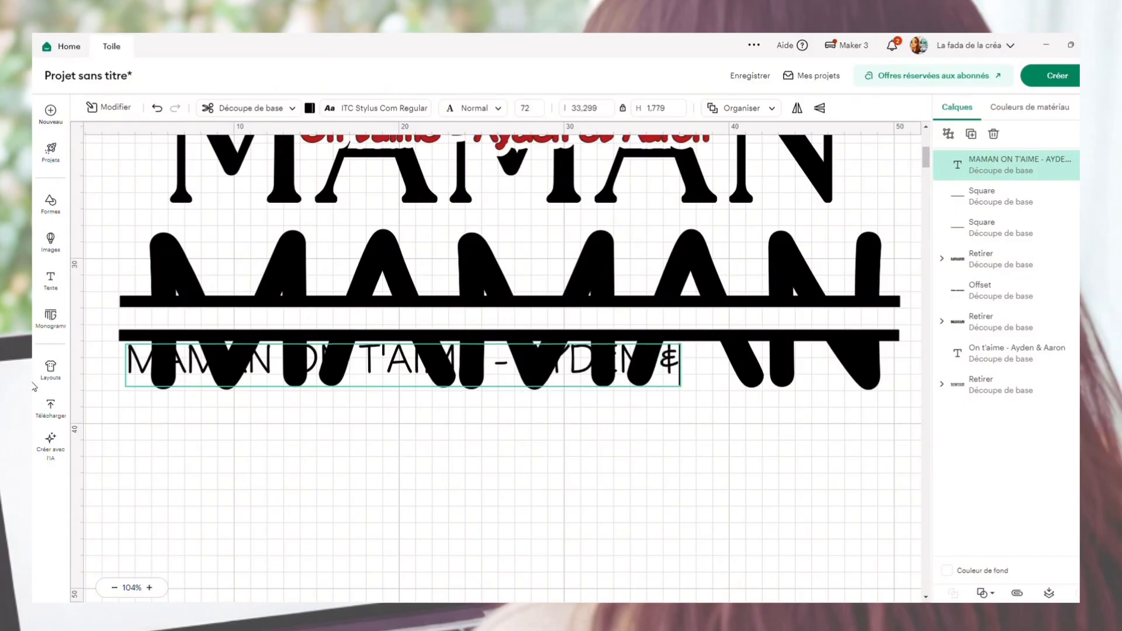
text( AARON)
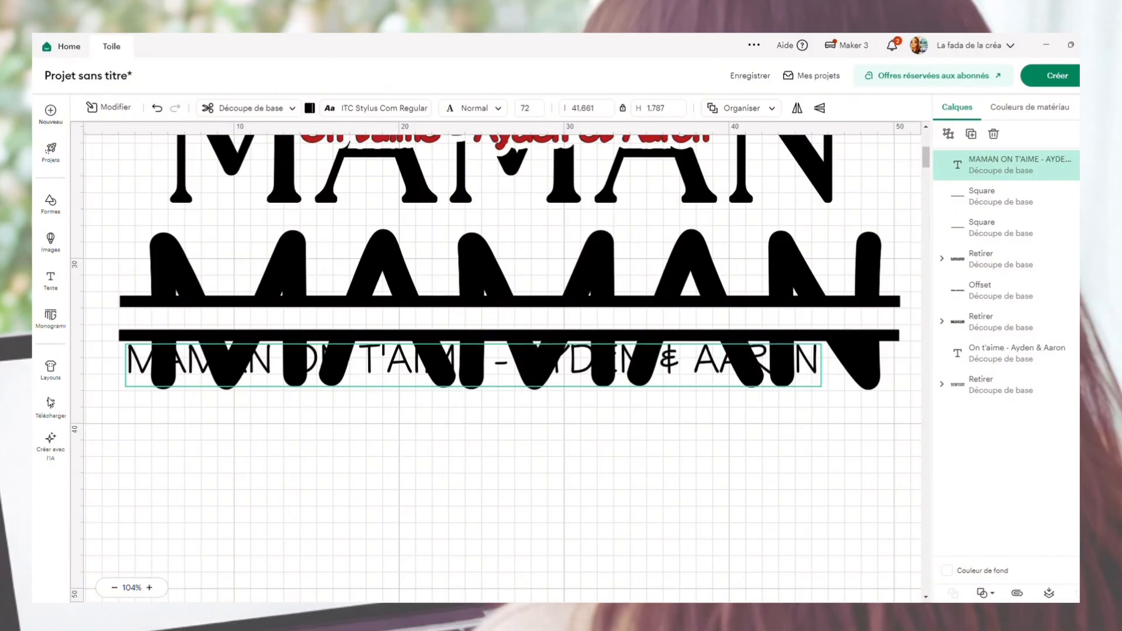
click(448, 518)
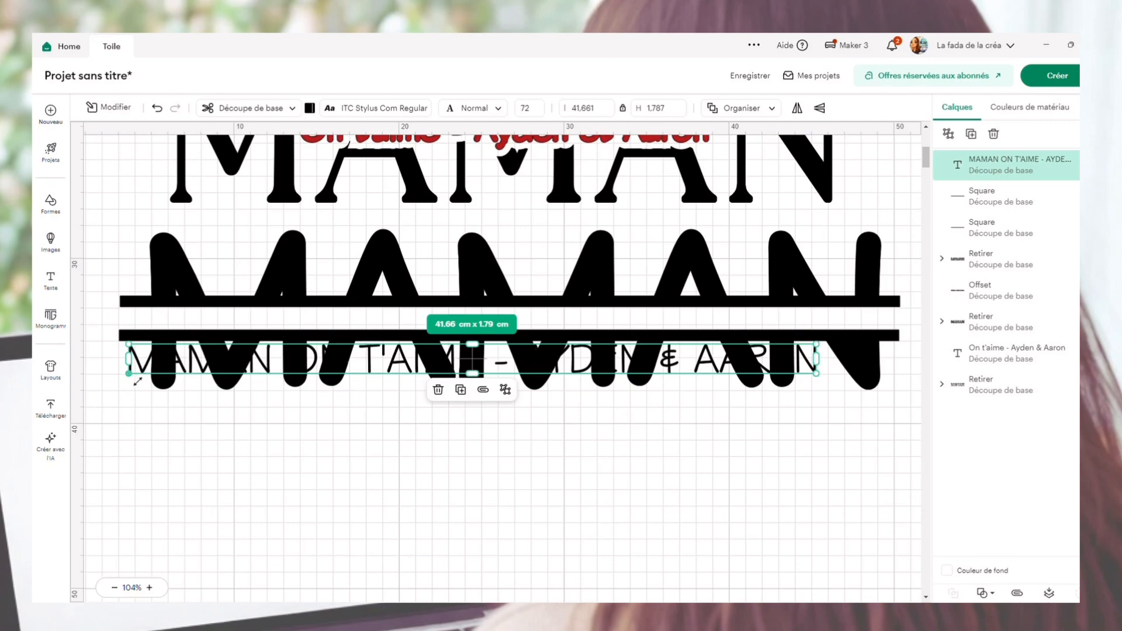
Step: Resize the text line to about 28.77 × 1.23 cm and place it in the gap between the two black bars
drag(129, 373, 524, 354)
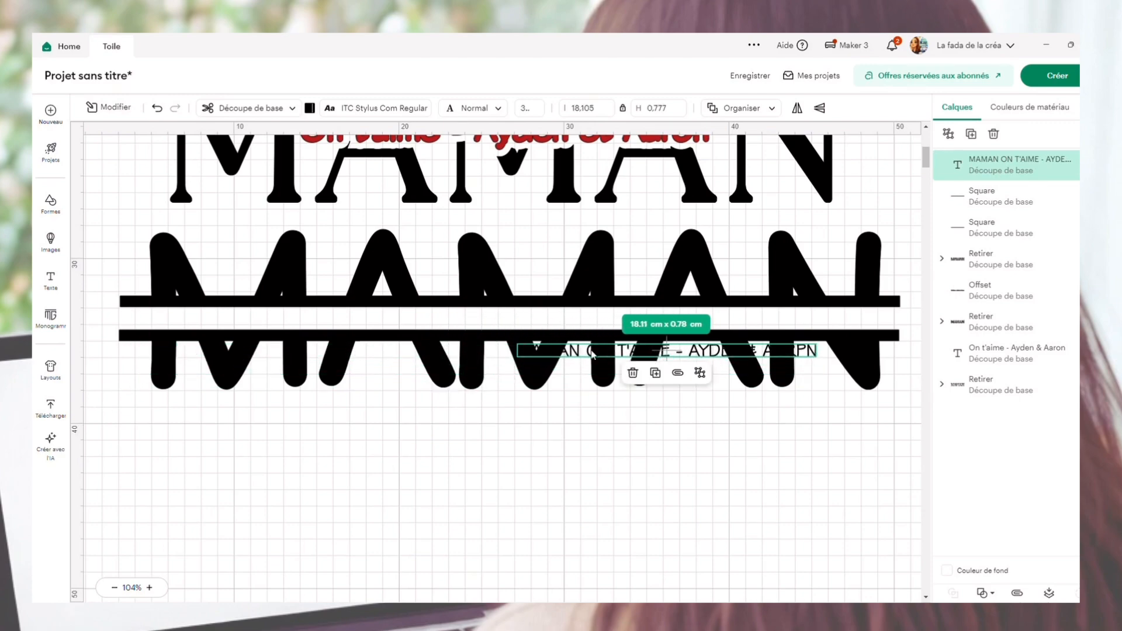
drag(592, 350, 428, 320)
drag(656, 326, 829, 331)
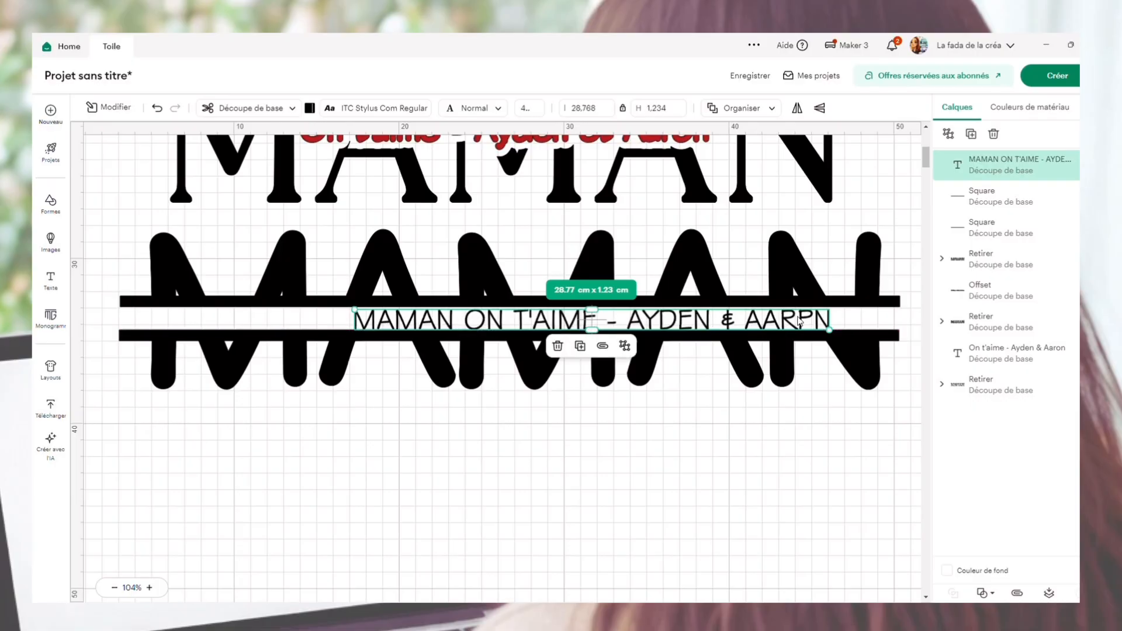
Step: Correct the misspelled second first name in the text line by replacing its wrong letter with "O"
double_click(811, 323)
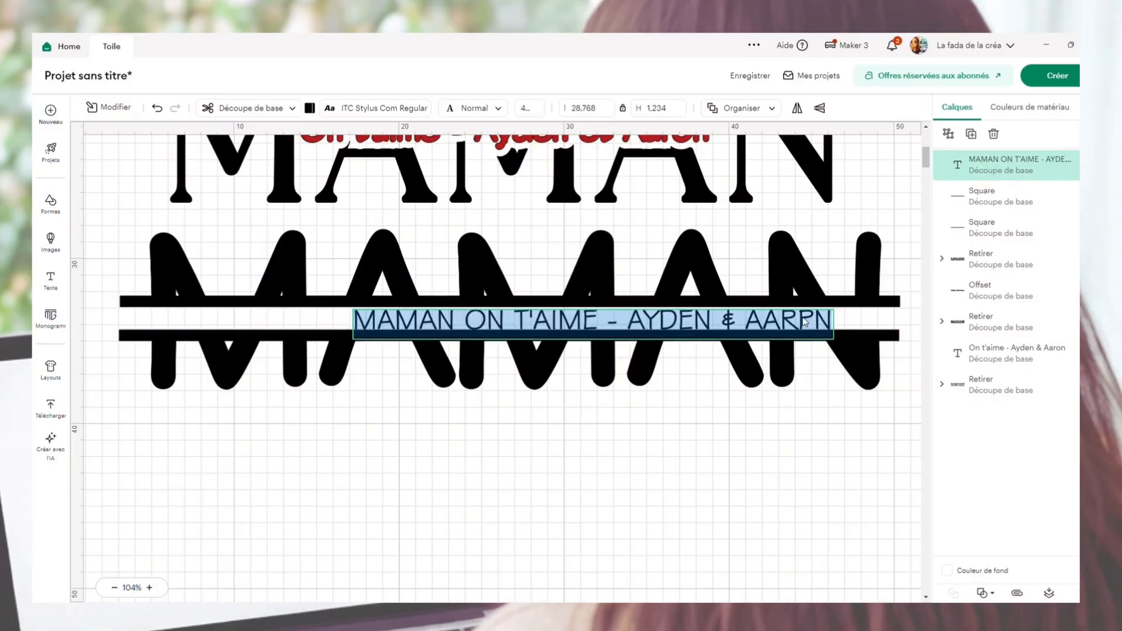
click(811, 325)
key(BackSpace)
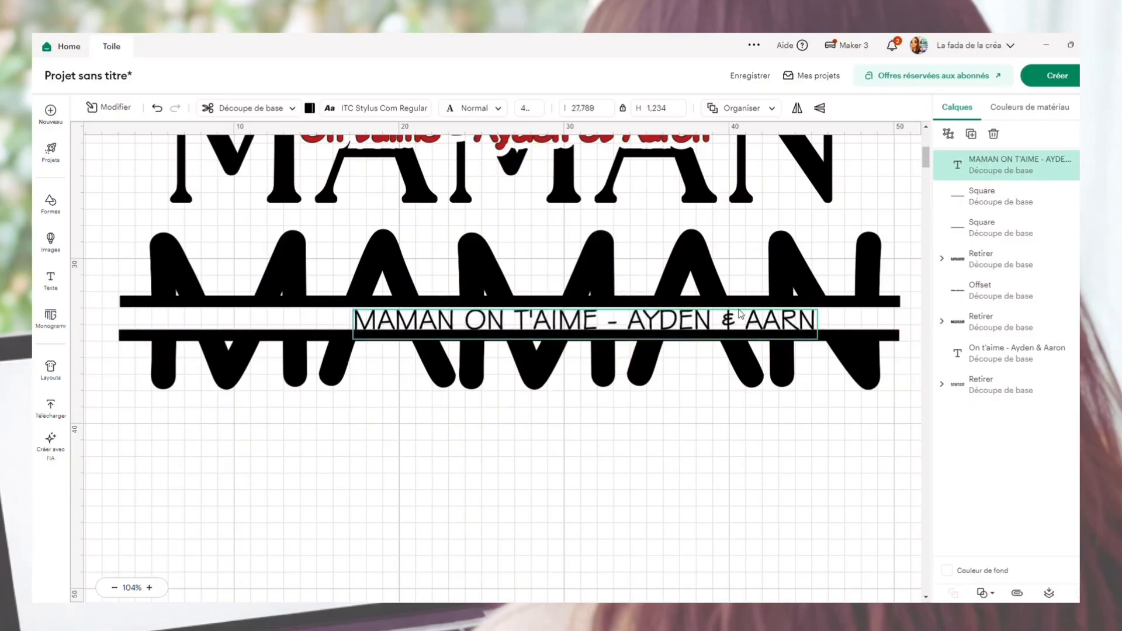
text(O)
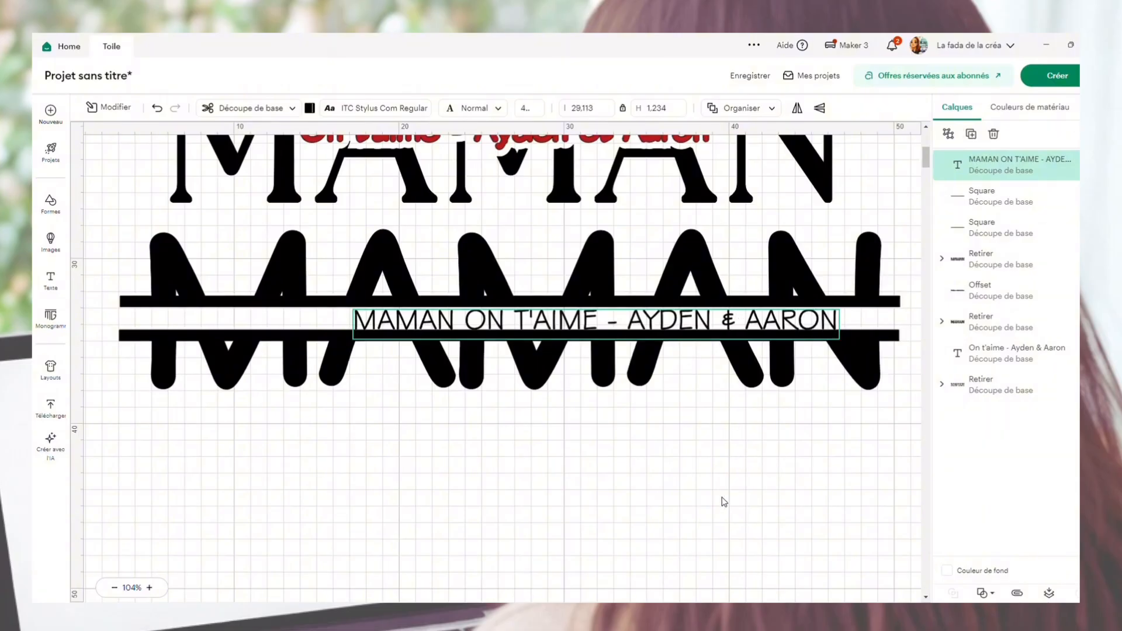
key(Escape)
Step: Move the text line out below the third MAMAN and back into the gap, closer to the middle
drag(707, 324, 661, 475)
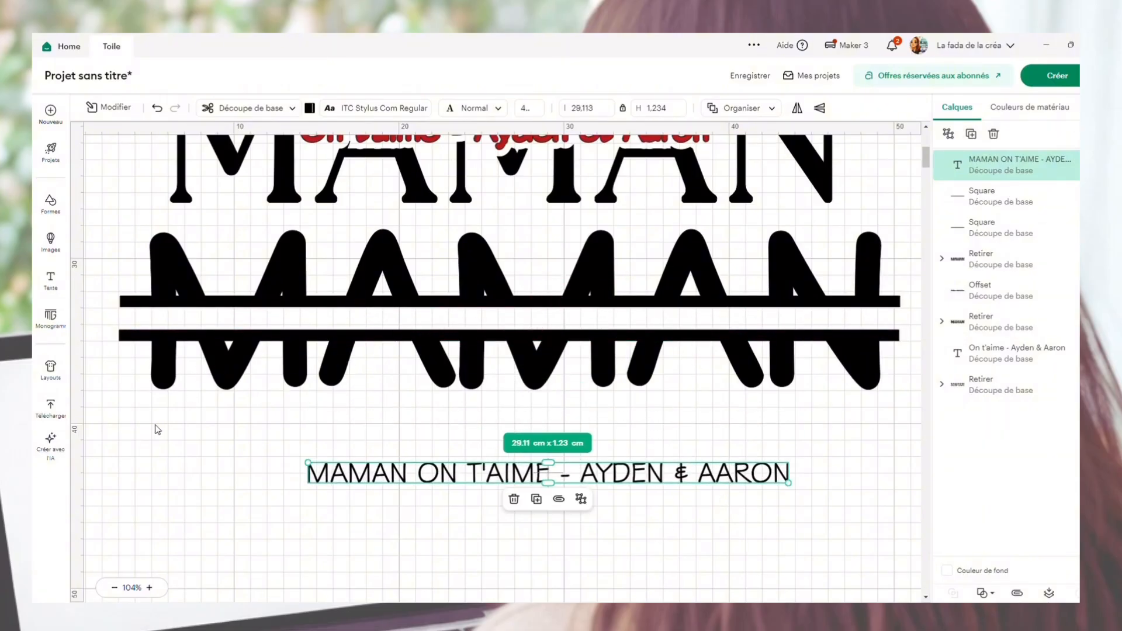
drag(149, 425, 622, 271)
click(589, 472)
drag(589, 472, 597, 322)
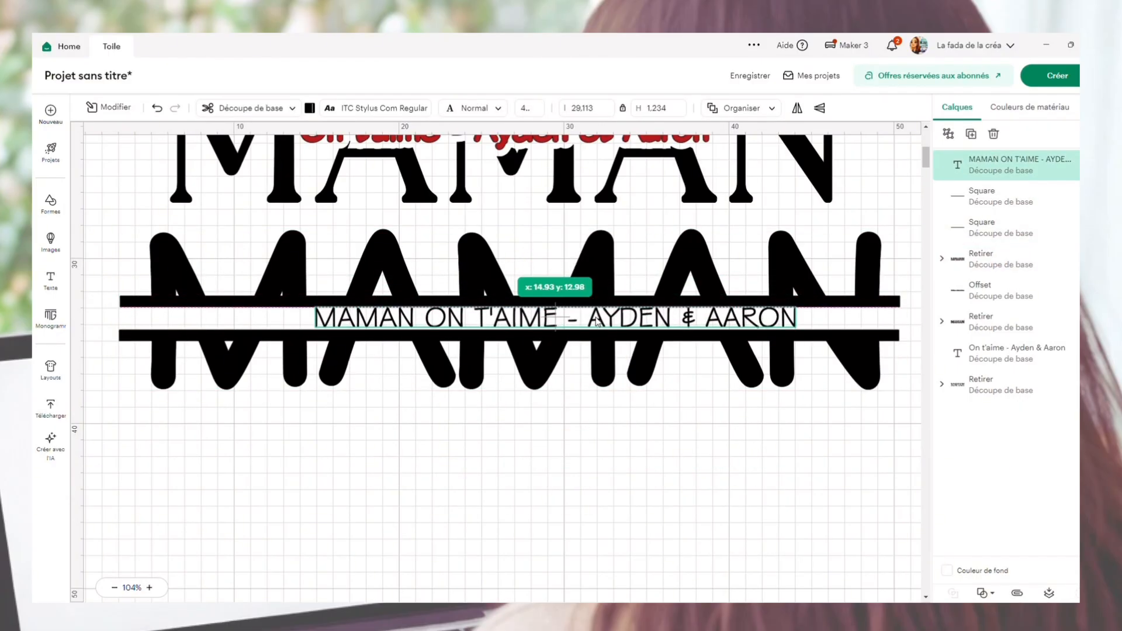
click(446, 433)
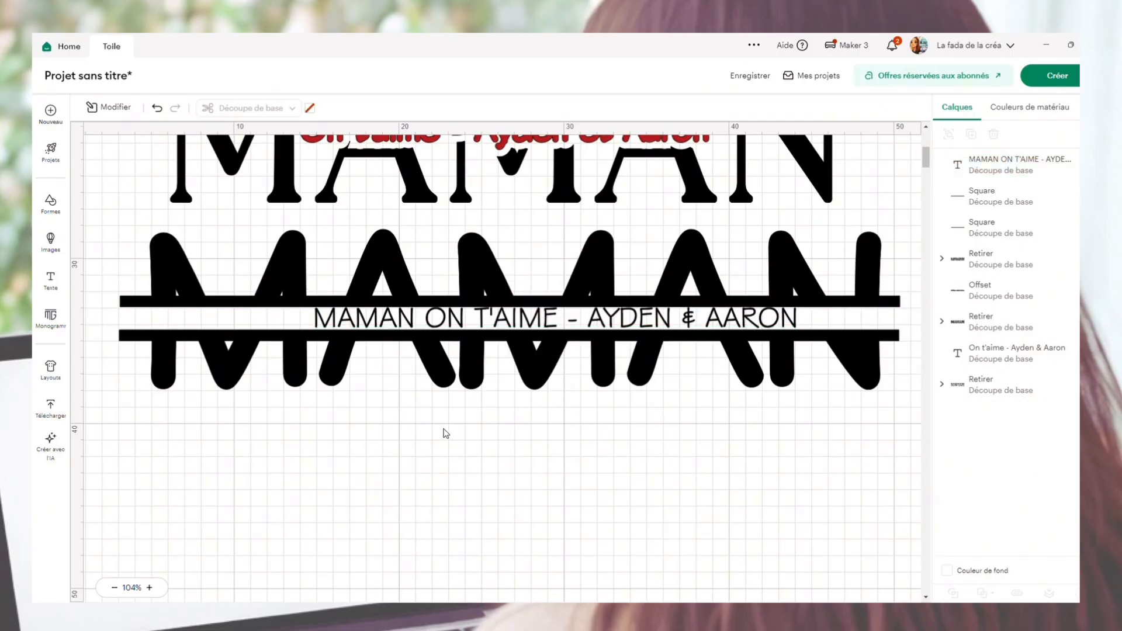
Step: Nudge the text line vertically to even its spacing between the two bars
click(528, 319)
key(Down)
key(Up)
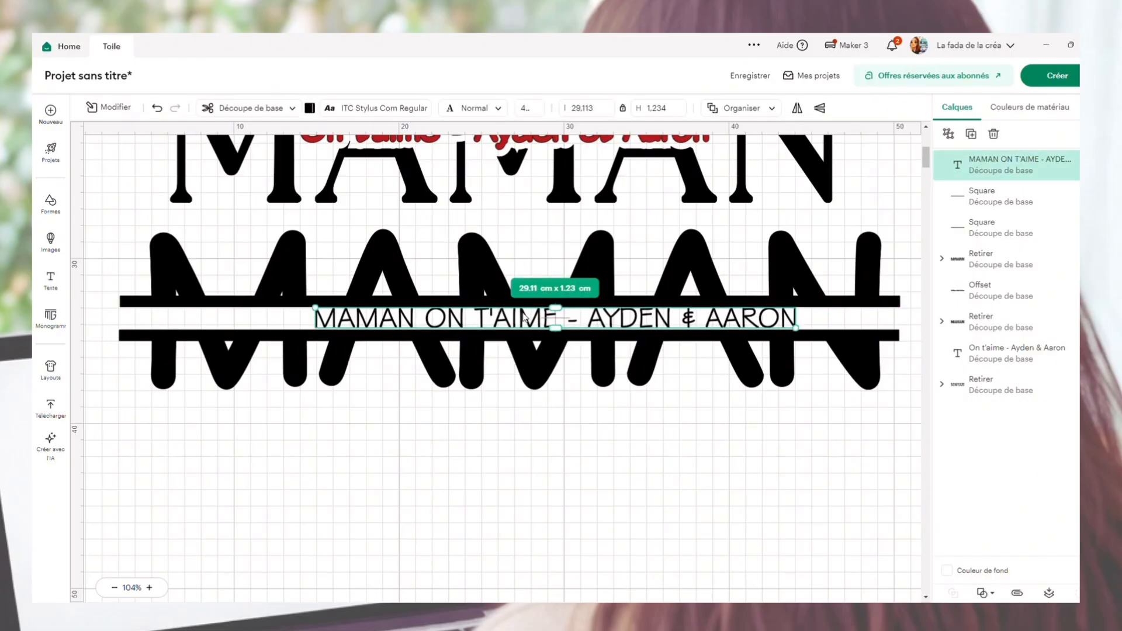
key(Down)
key(Up)
key(Down)
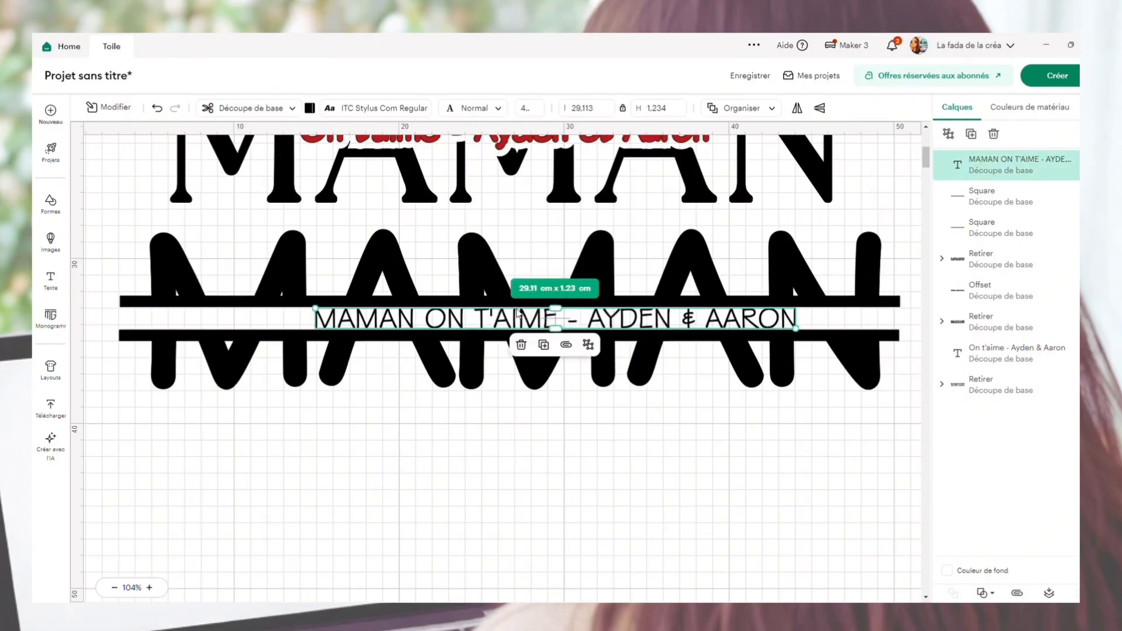
Step: Centre the text line, both bars and the cut third MAMAN horizontally on one another
click(500, 529)
drag(284, 438, 649, 248)
click(514, 109)
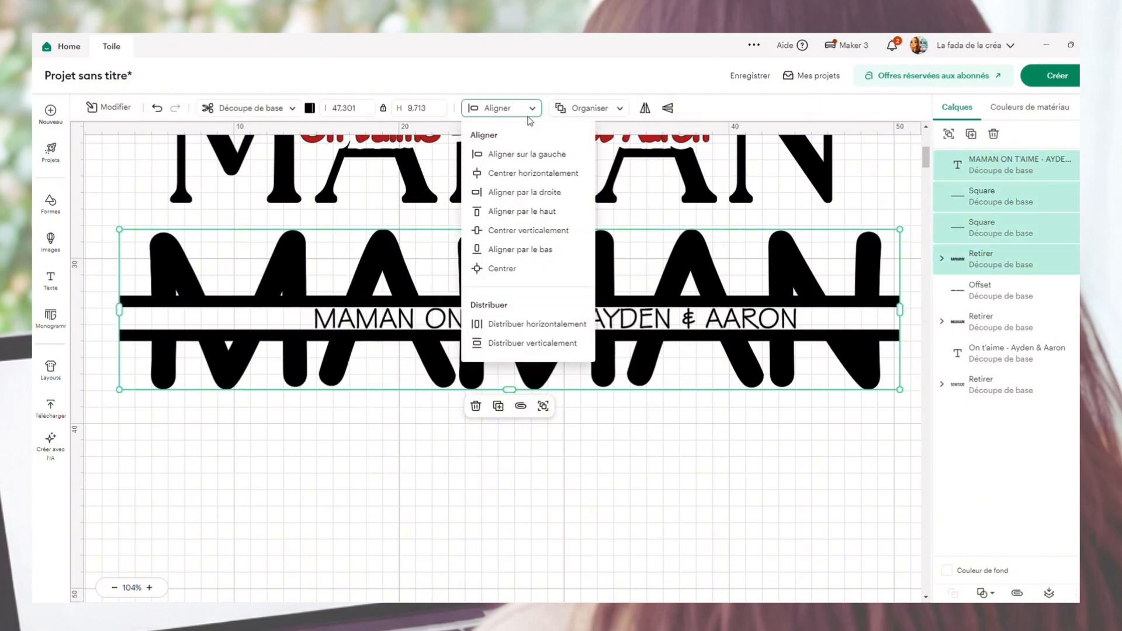
click(505, 173)
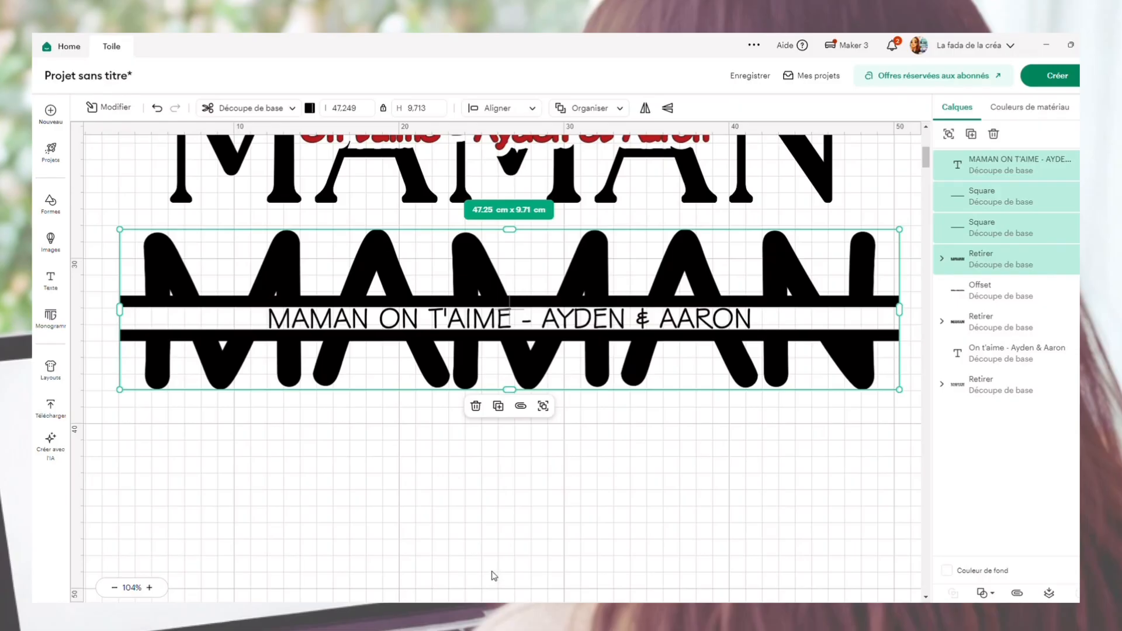
click(501, 529)
Step: Attach the third MAMAN's letters, both bars and text line together as one design
scroll(409, 436, down, 2)
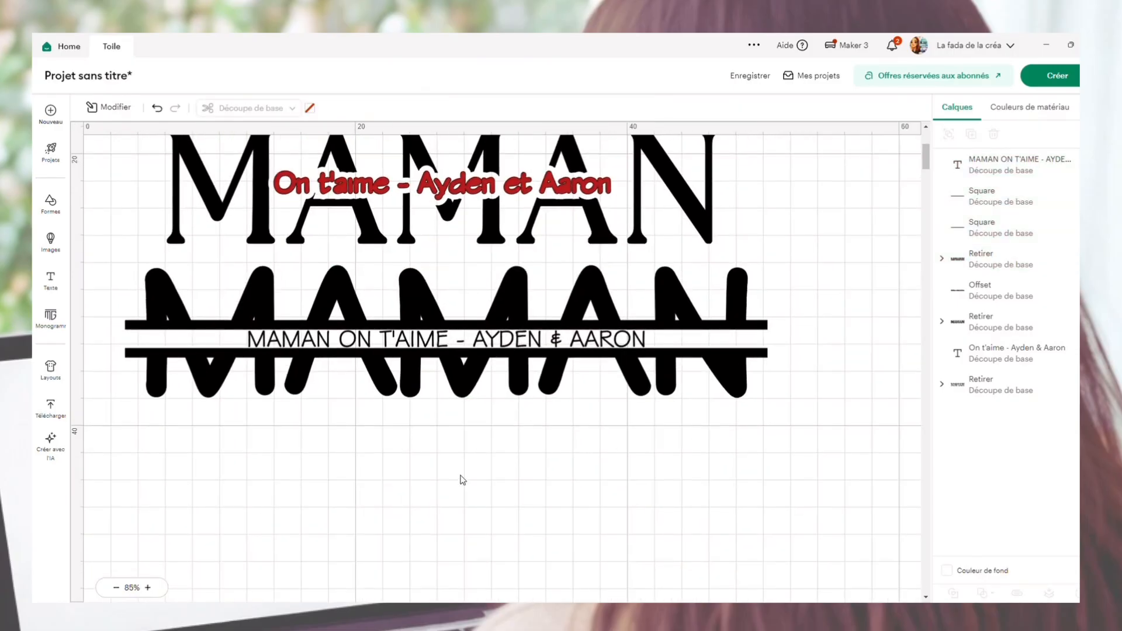
scroll(472, 467, up, 3)
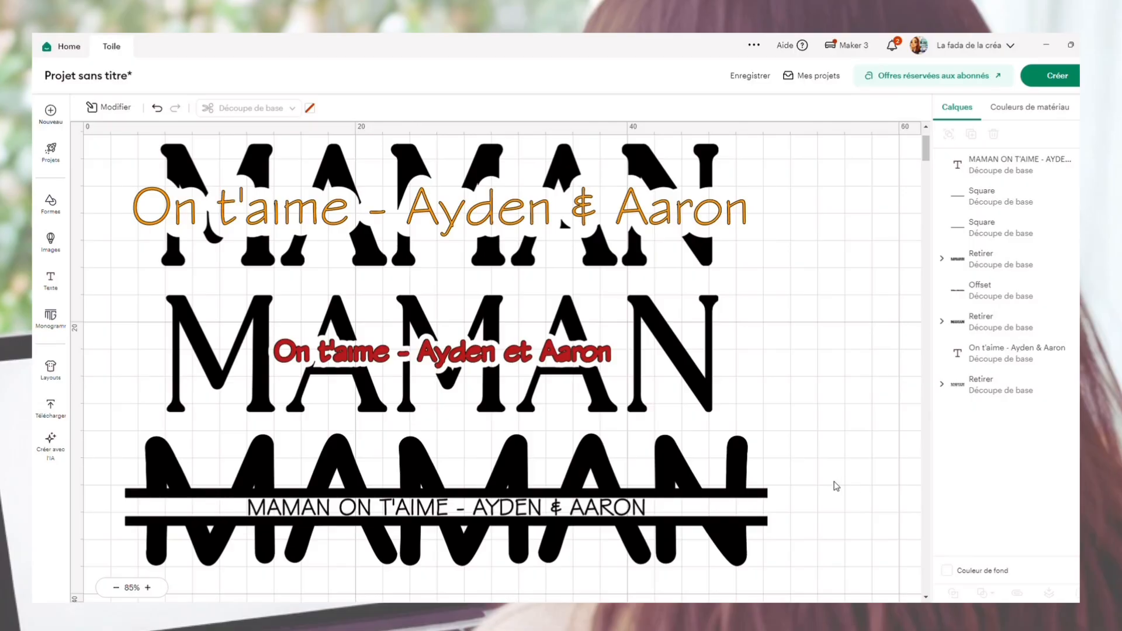
drag(788, 594, 176, 445)
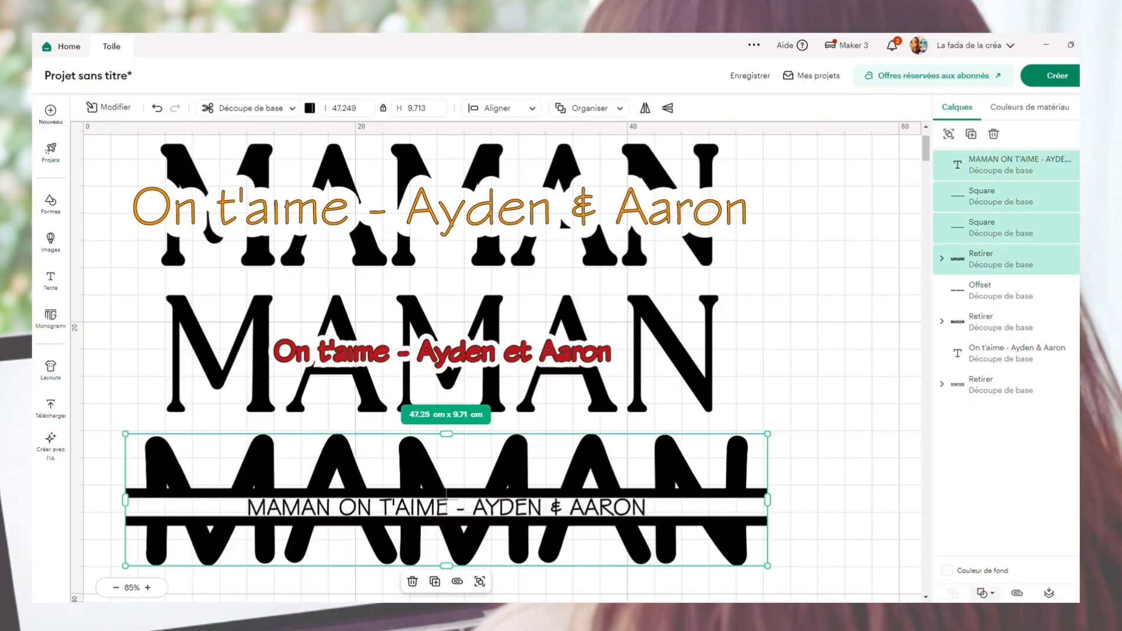
click(1016, 593)
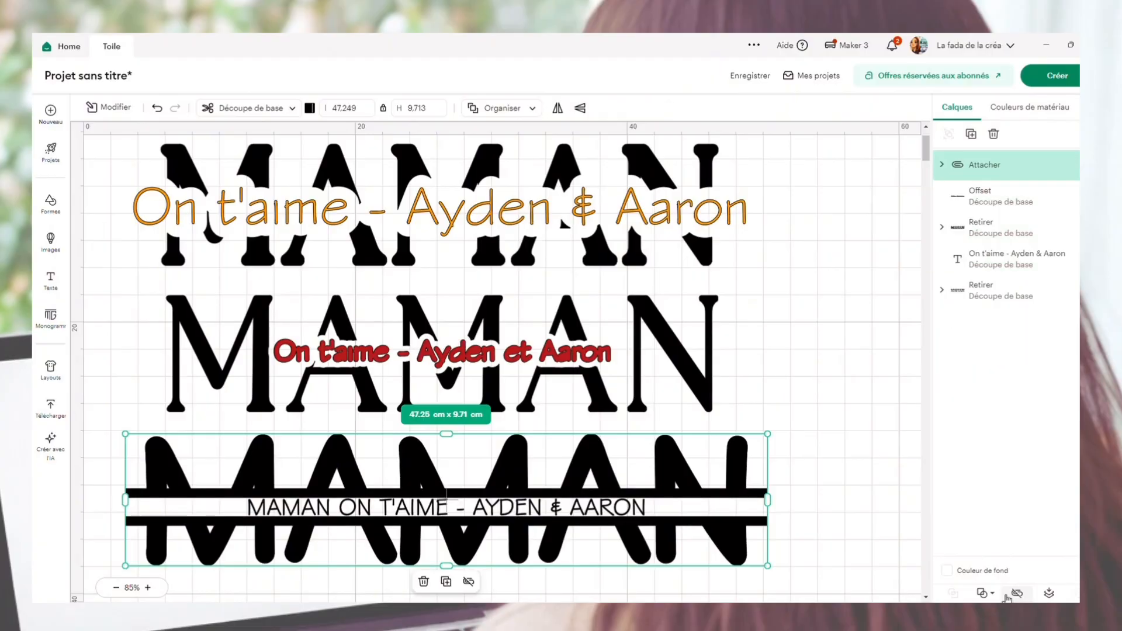
Step: Recolour the phrase across the second MAMAN black to match its letters
click(501, 362)
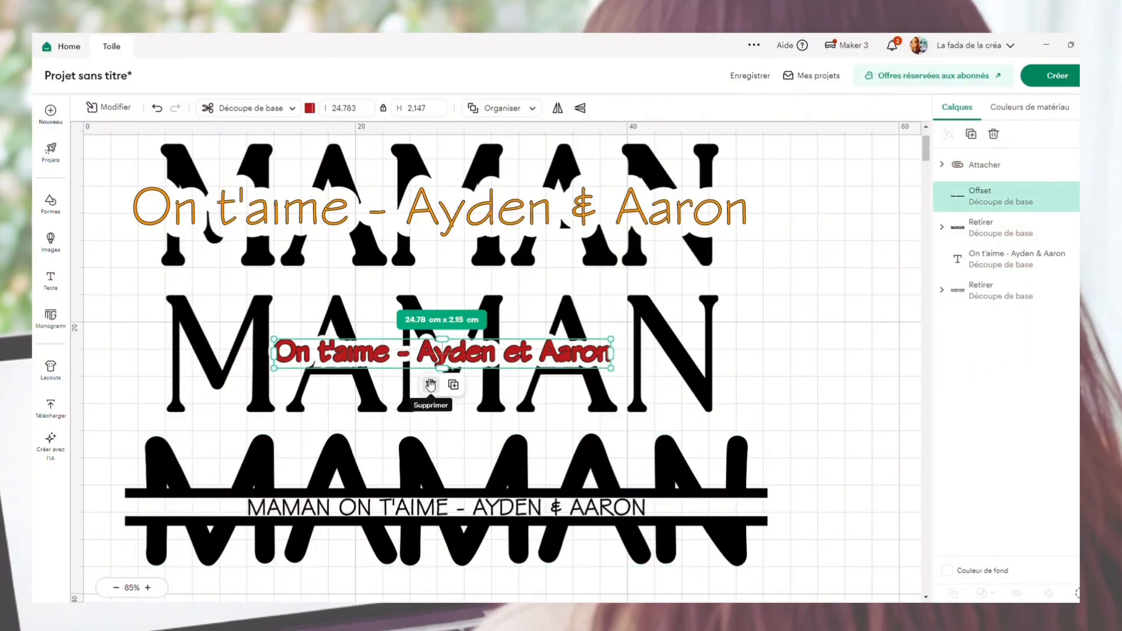
click(310, 110)
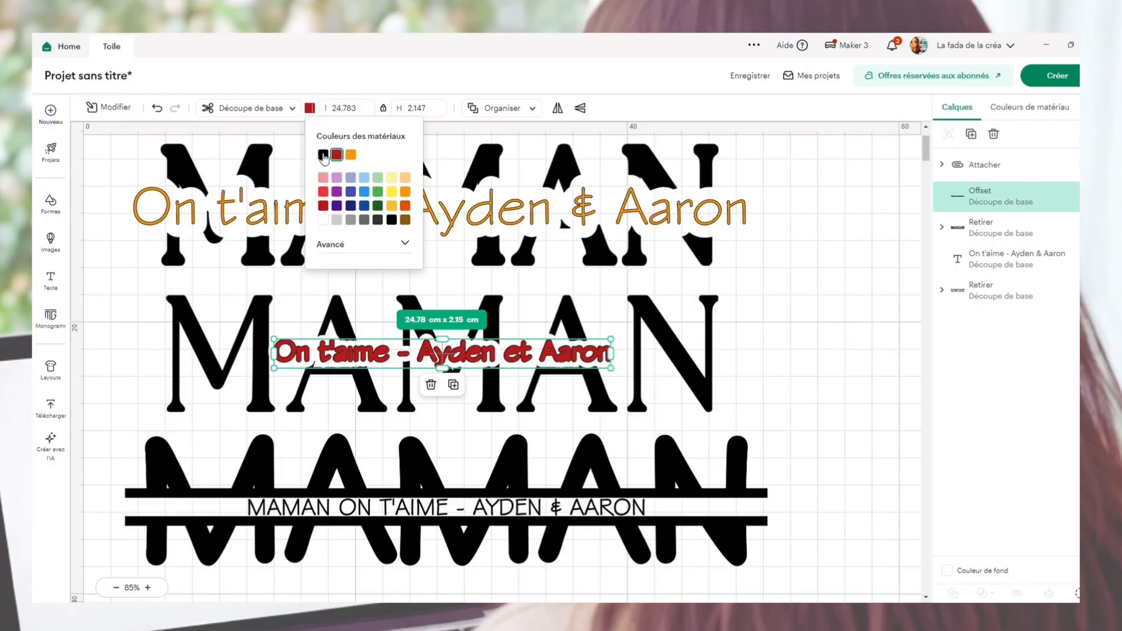
click(323, 156)
click(833, 345)
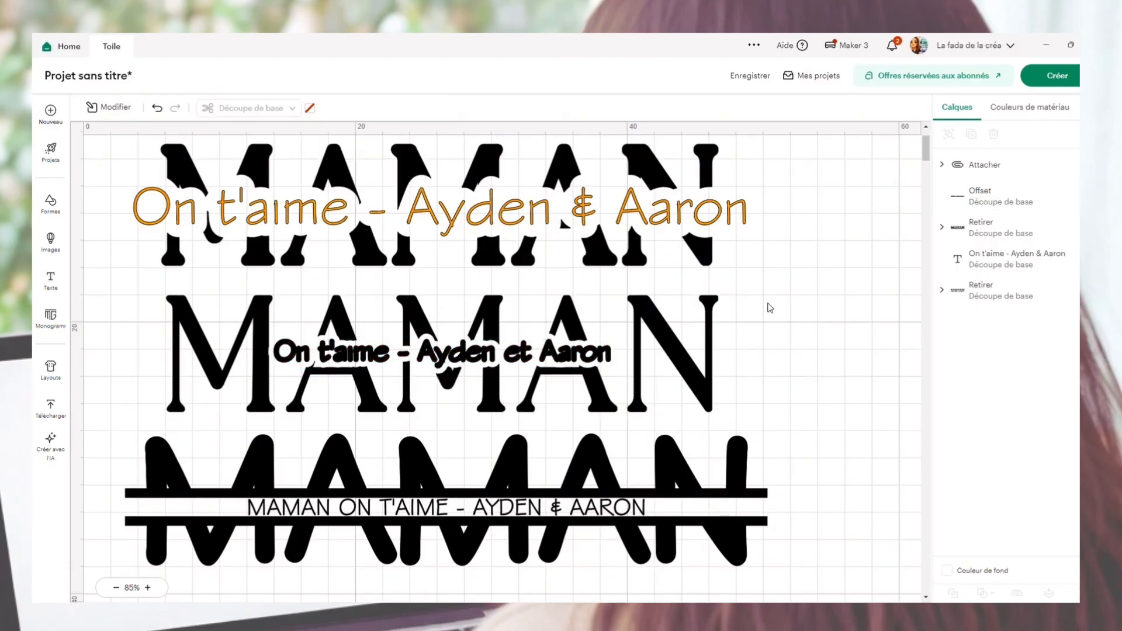
Step: Attach the second MAMAN's letters and its phrase together as one design
drag(770, 303, 395, 393)
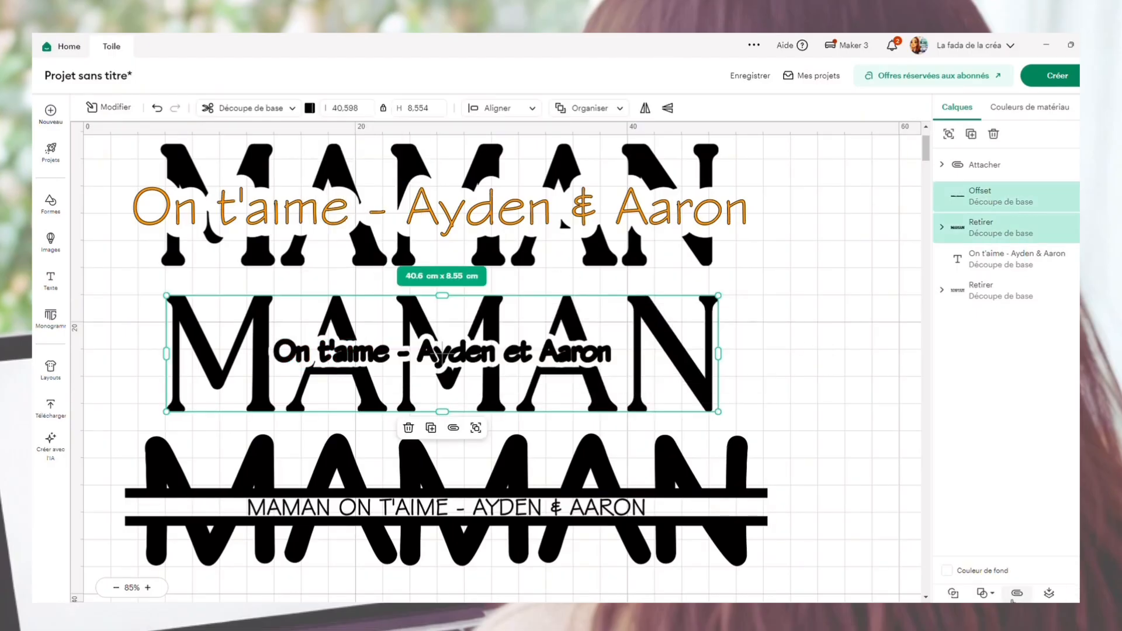
click(1017, 593)
click(857, 395)
Step: Recolour the phrase text across the first MAMAN dark red
click(328, 217)
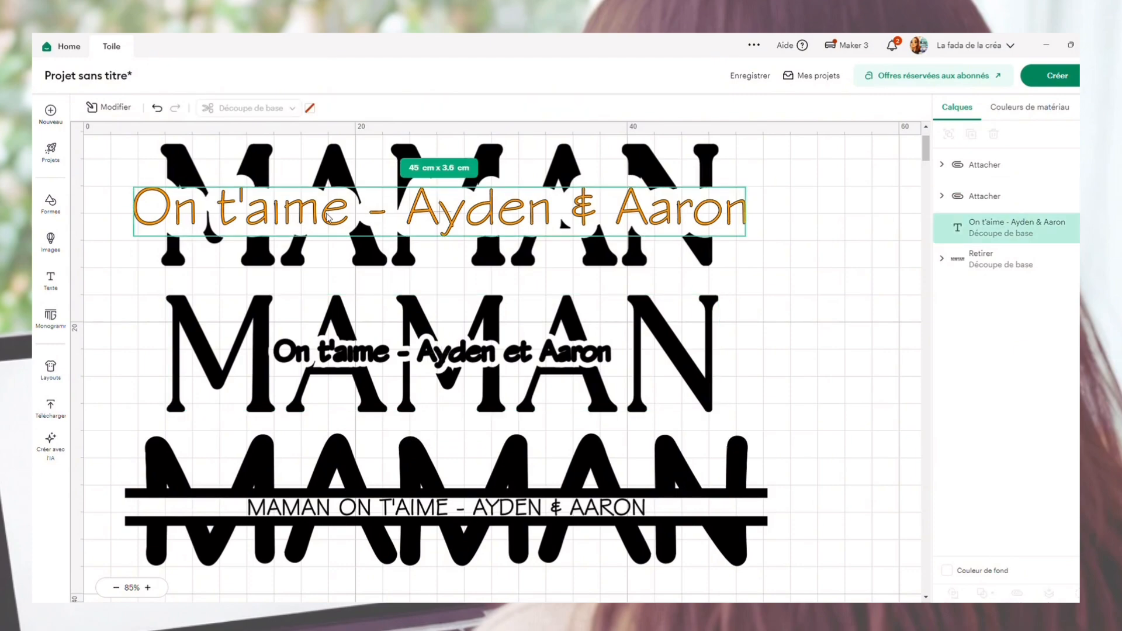
click(311, 109)
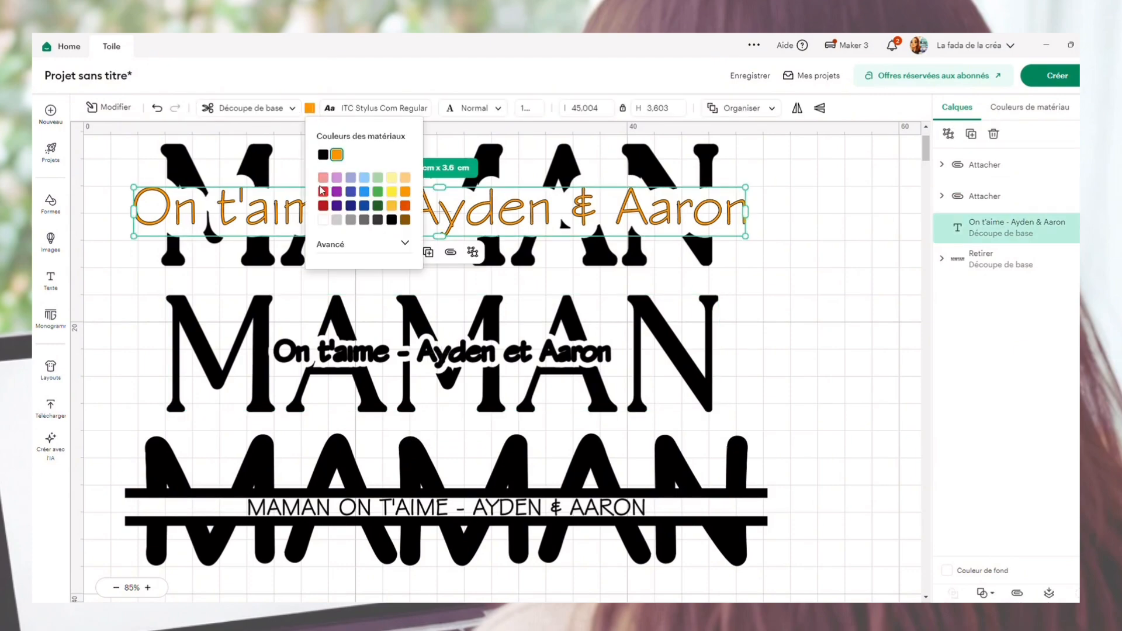
click(325, 206)
click(805, 208)
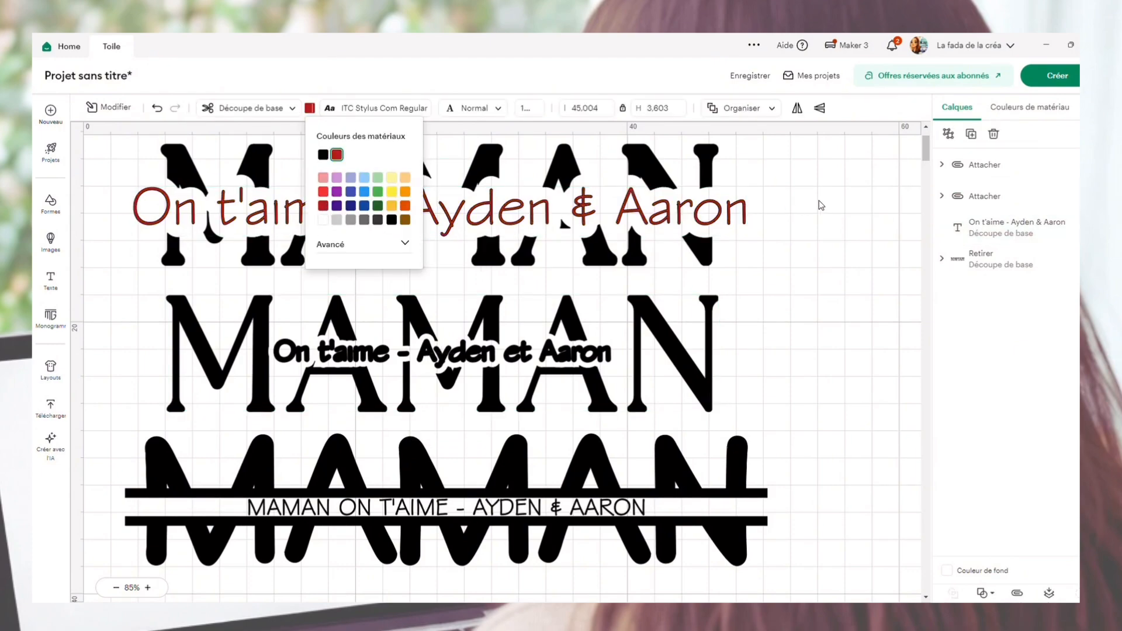
Step: Add a rounded, welded 0.141 cm offset around the first MAMAN's phrase and colour the offset dark red
click(424, 214)
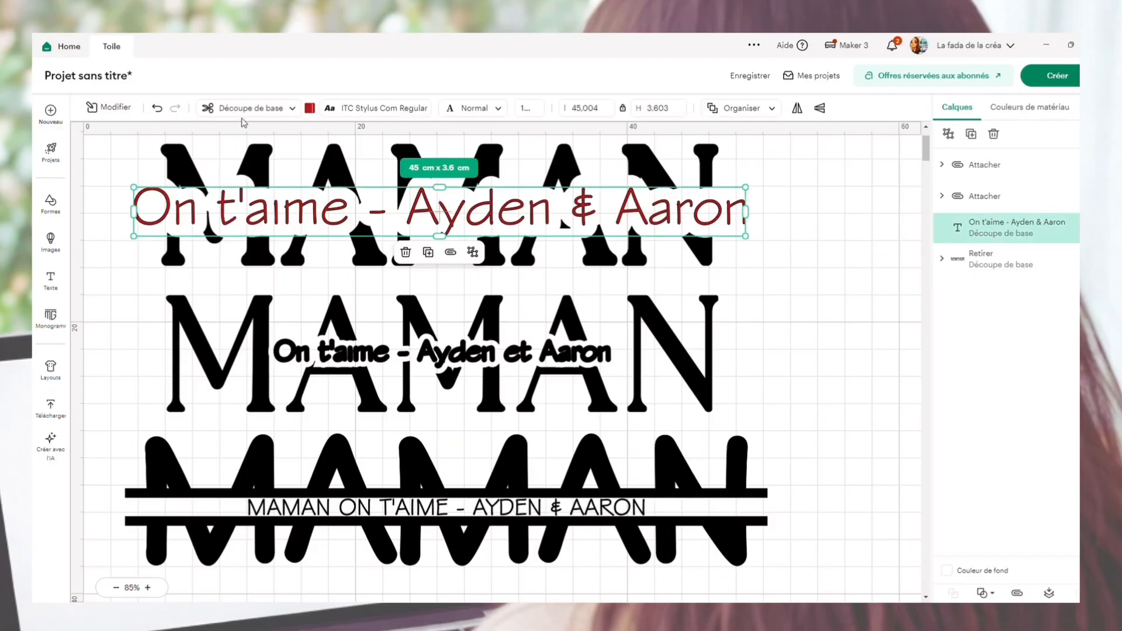
click(136, 113)
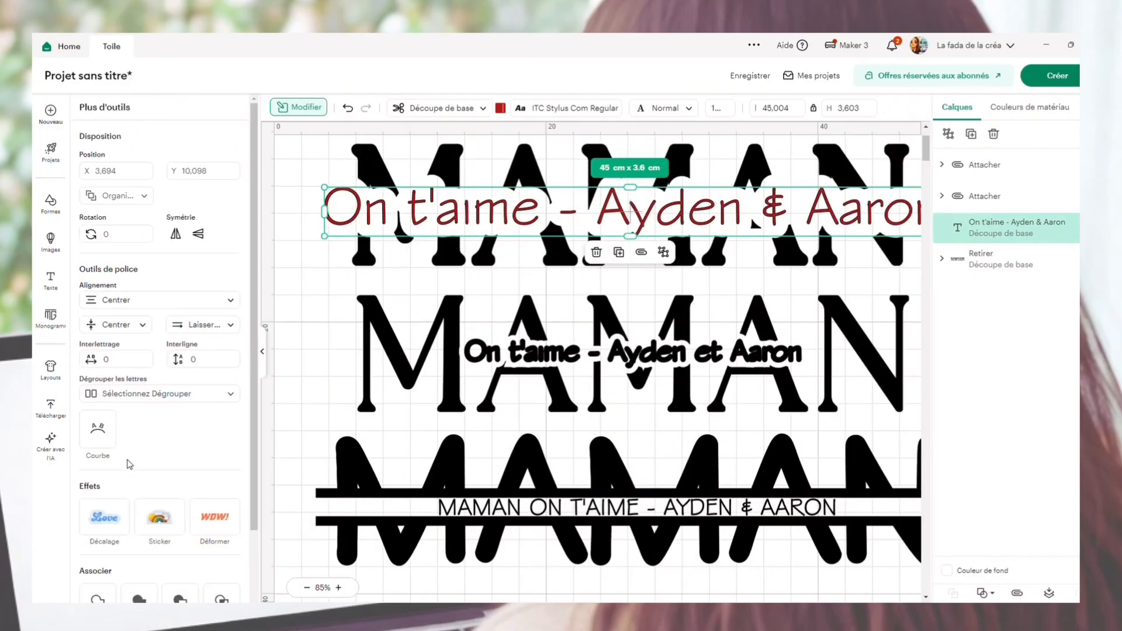
click(104, 517)
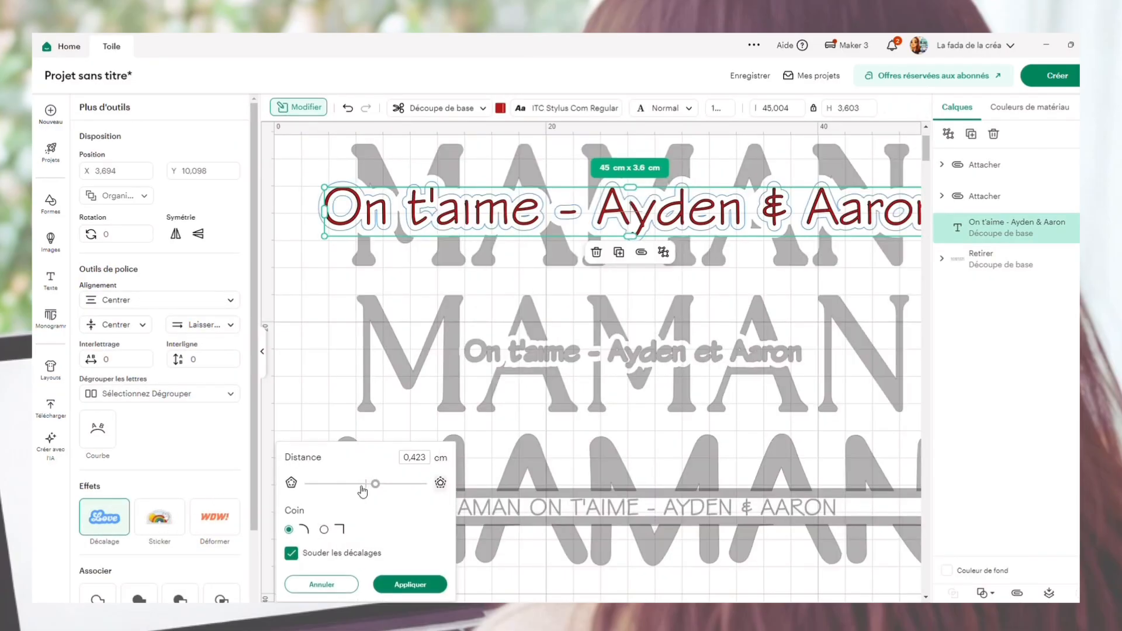
drag(379, 487, 371, 487)
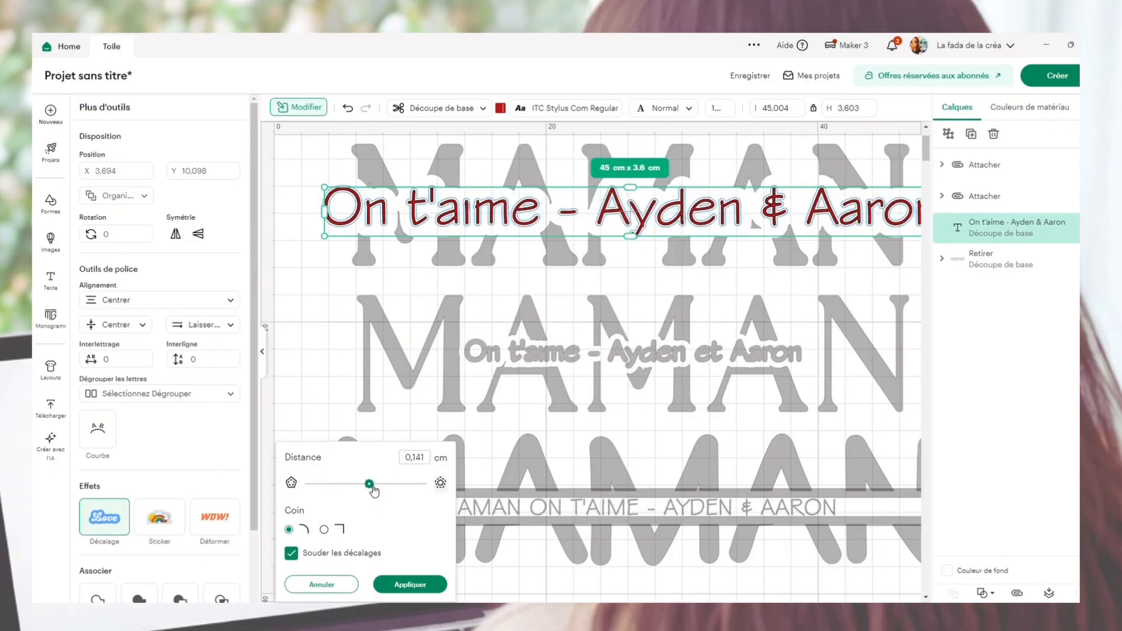
click(410, 584)
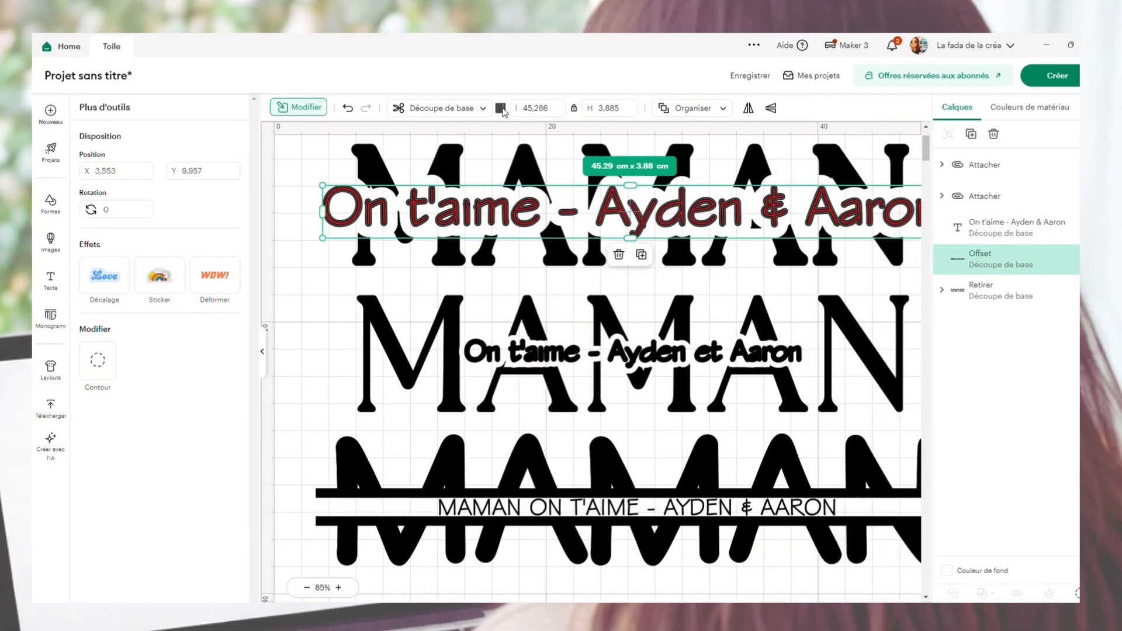
click(503, 110)
click(516, 207)
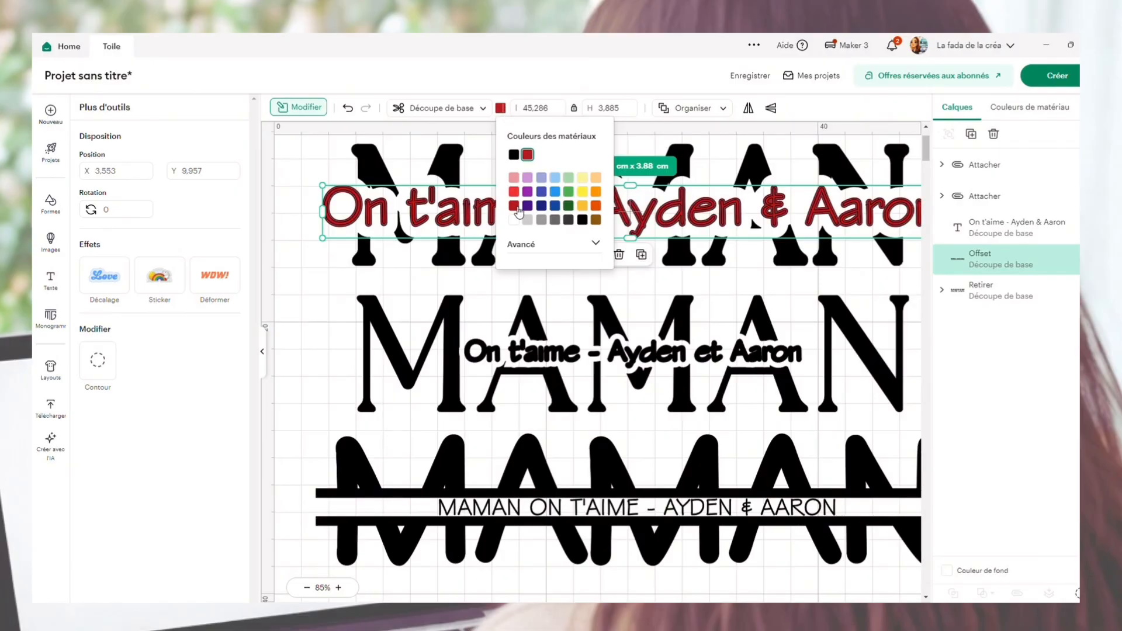
Step: Recolour the first MAMAN's phrase text white so it contrasts with its dark red offset
click(1028, 238)
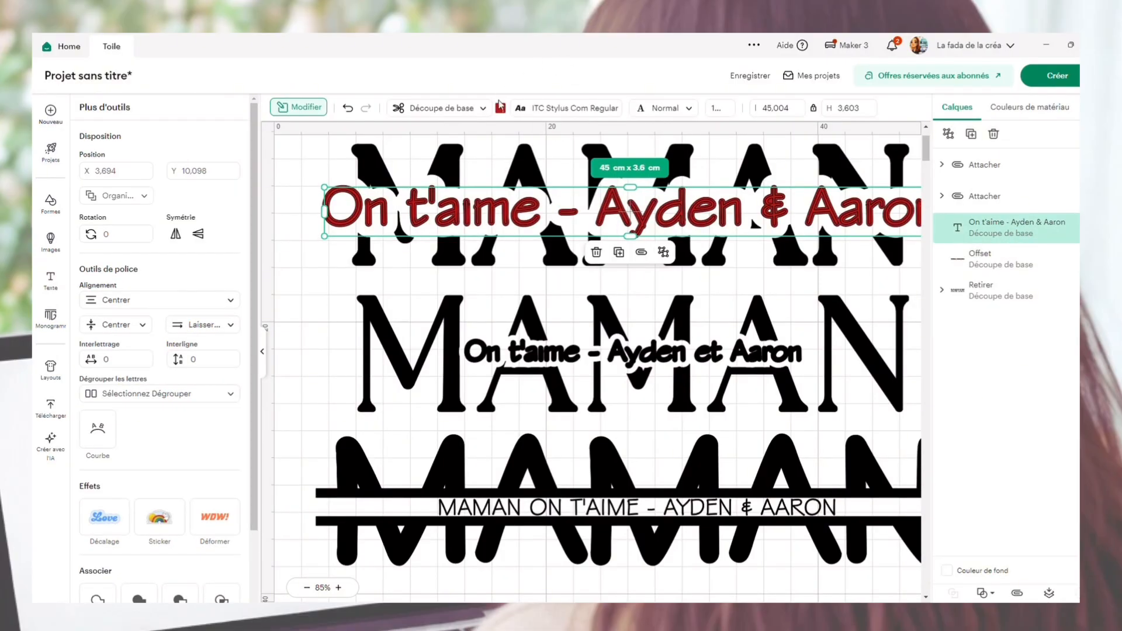
click(502, 109)
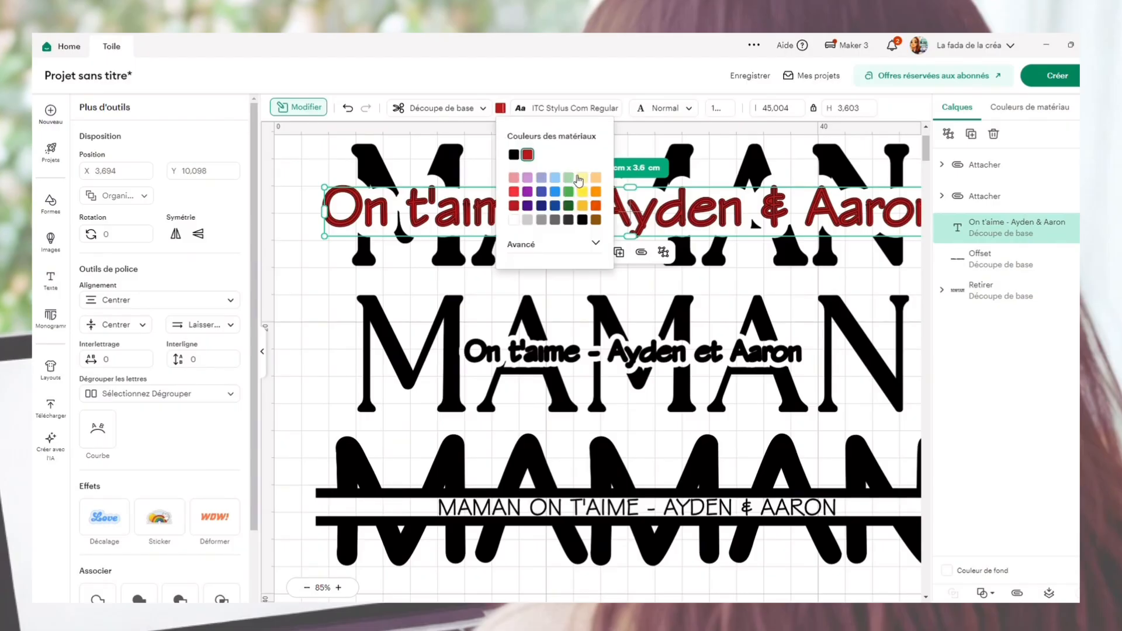
click(514, 220)
click(283, 301)
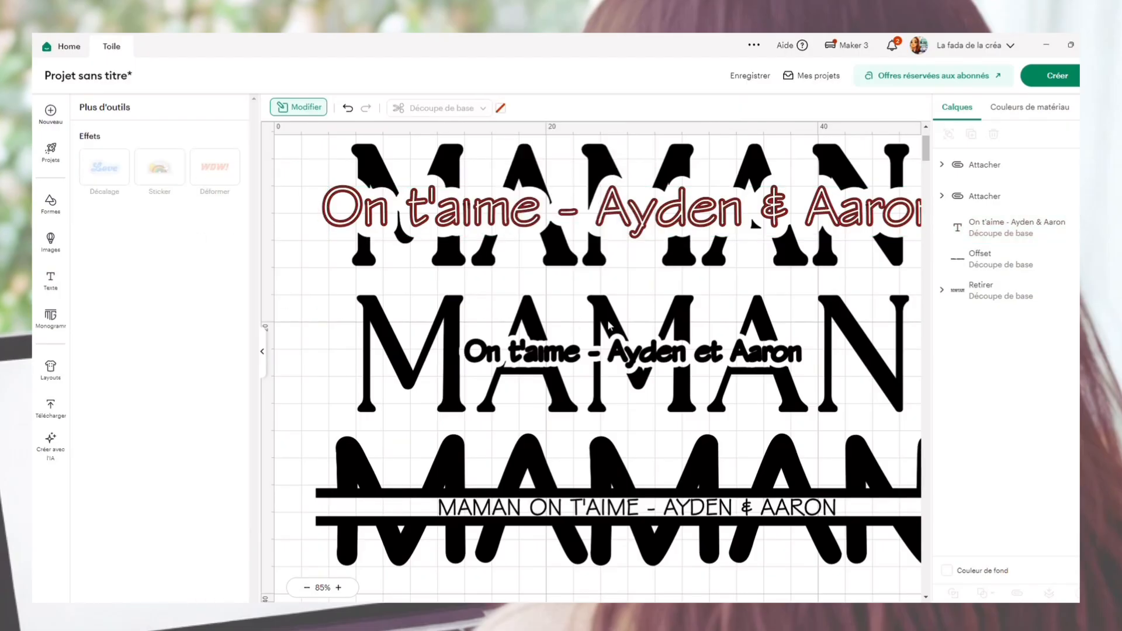
scroll(577, 328, down, 1)
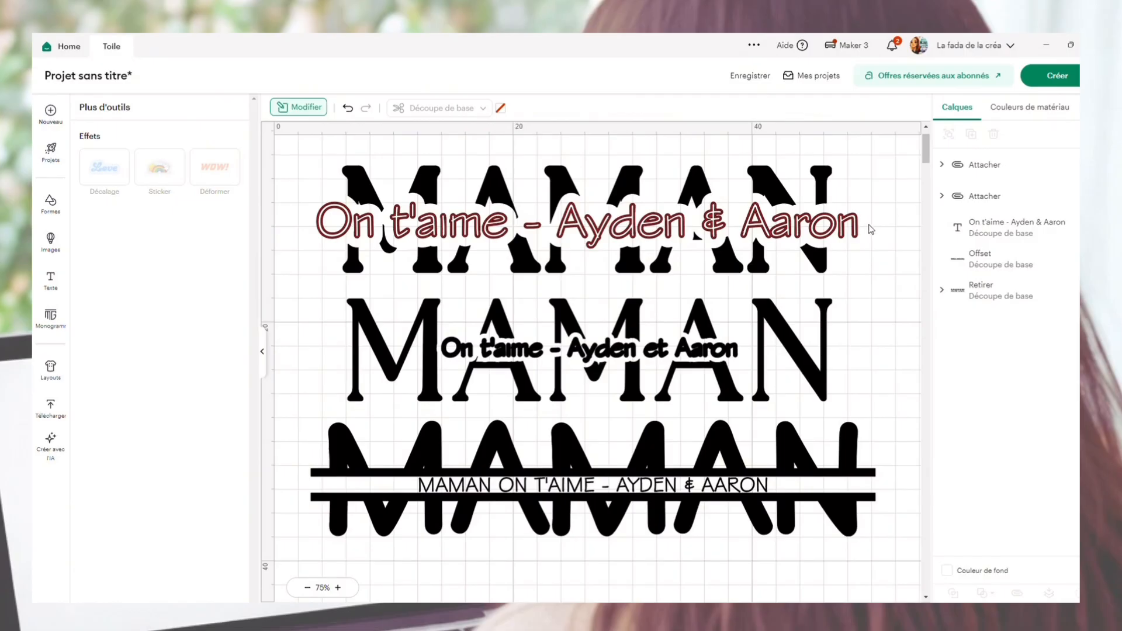
click(262, 352)
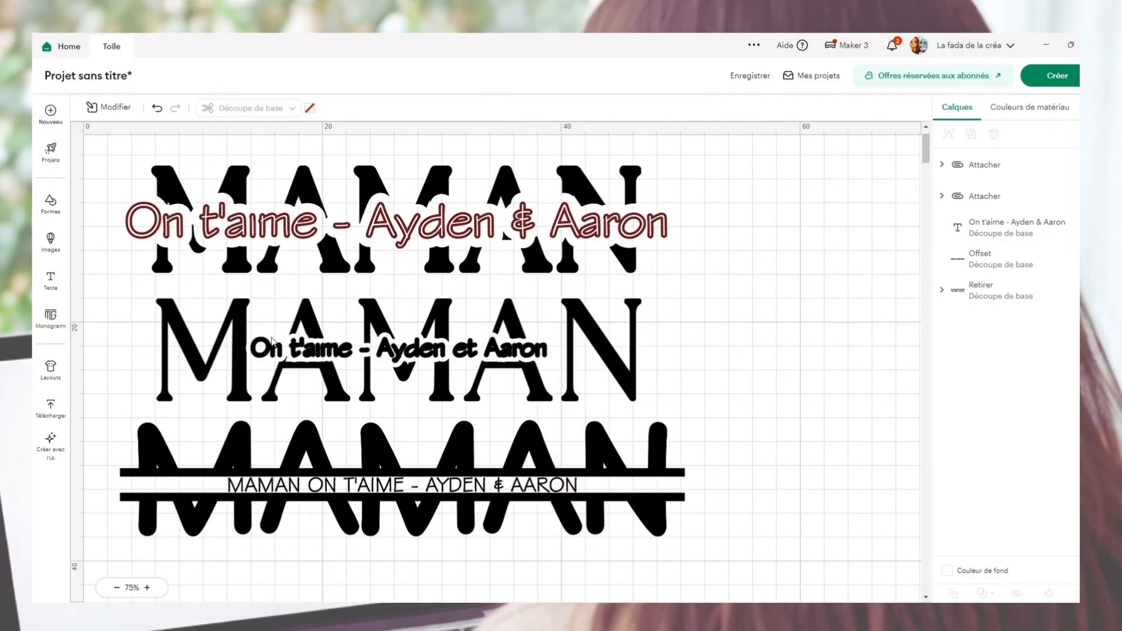